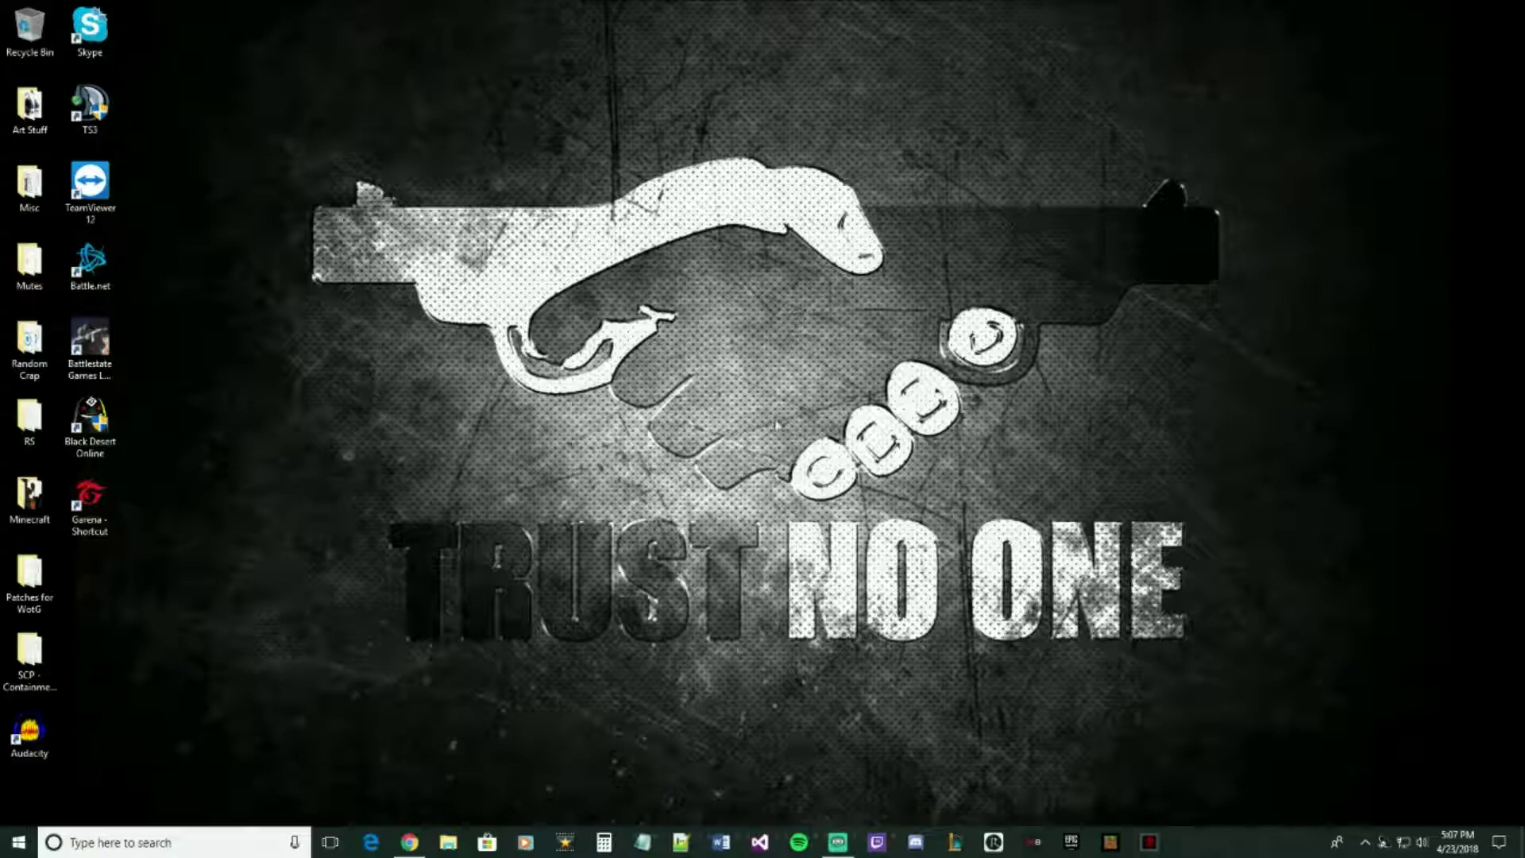
- Restore Chrome and scroll the Prima Games guide to its How to Download Ring of Elysium section
click(409, 842)
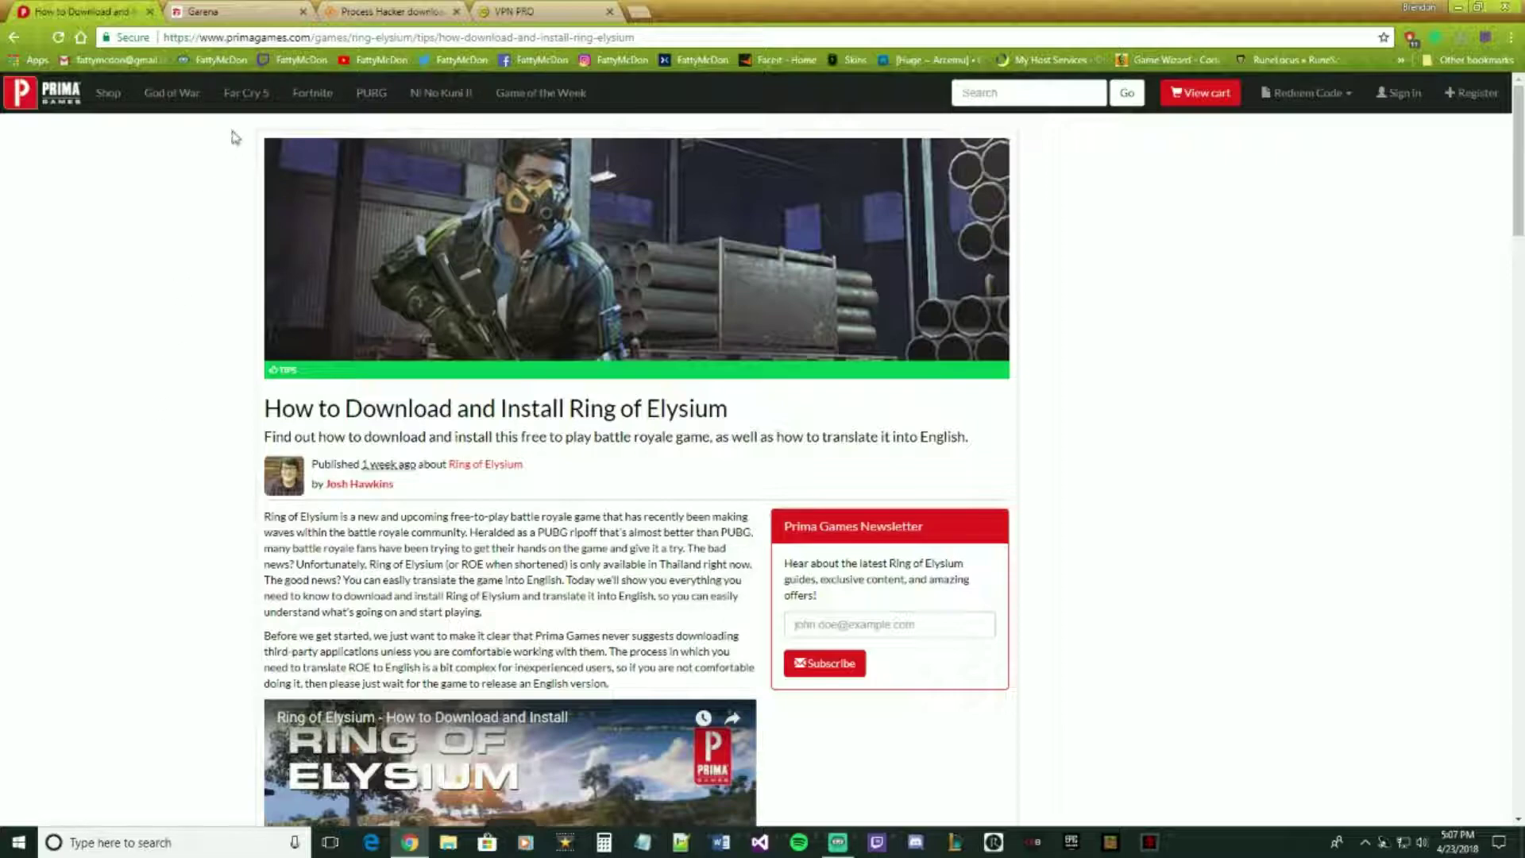
scroll(168, 280, down, 2)
scroll(168, 280, up, 2)
scroll(483, 454, down, 10)
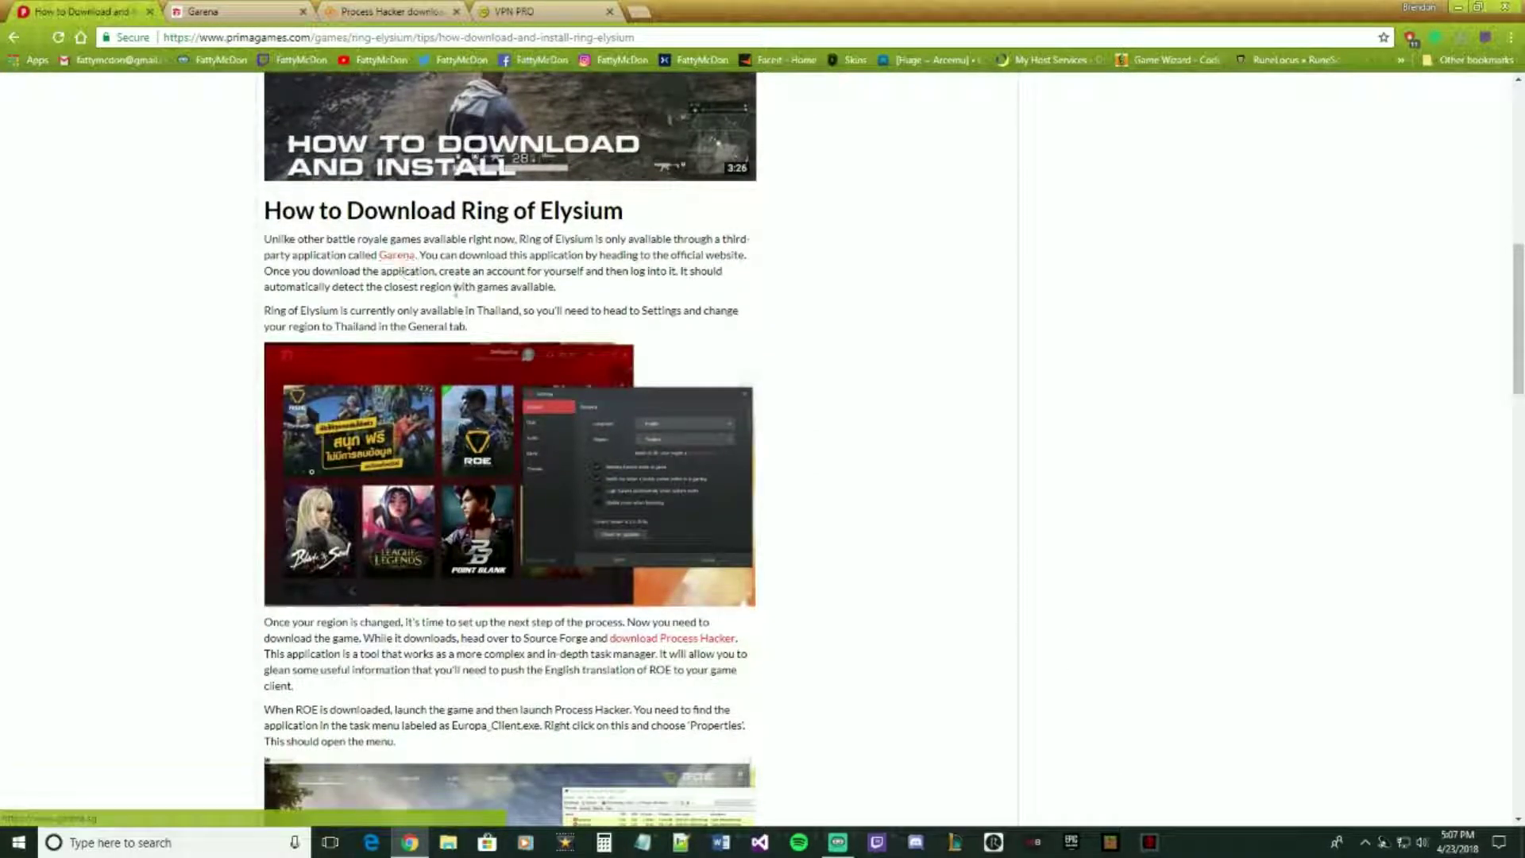
- On the Garena site, open the Register A New Account form and enter a username
click(253, 15)
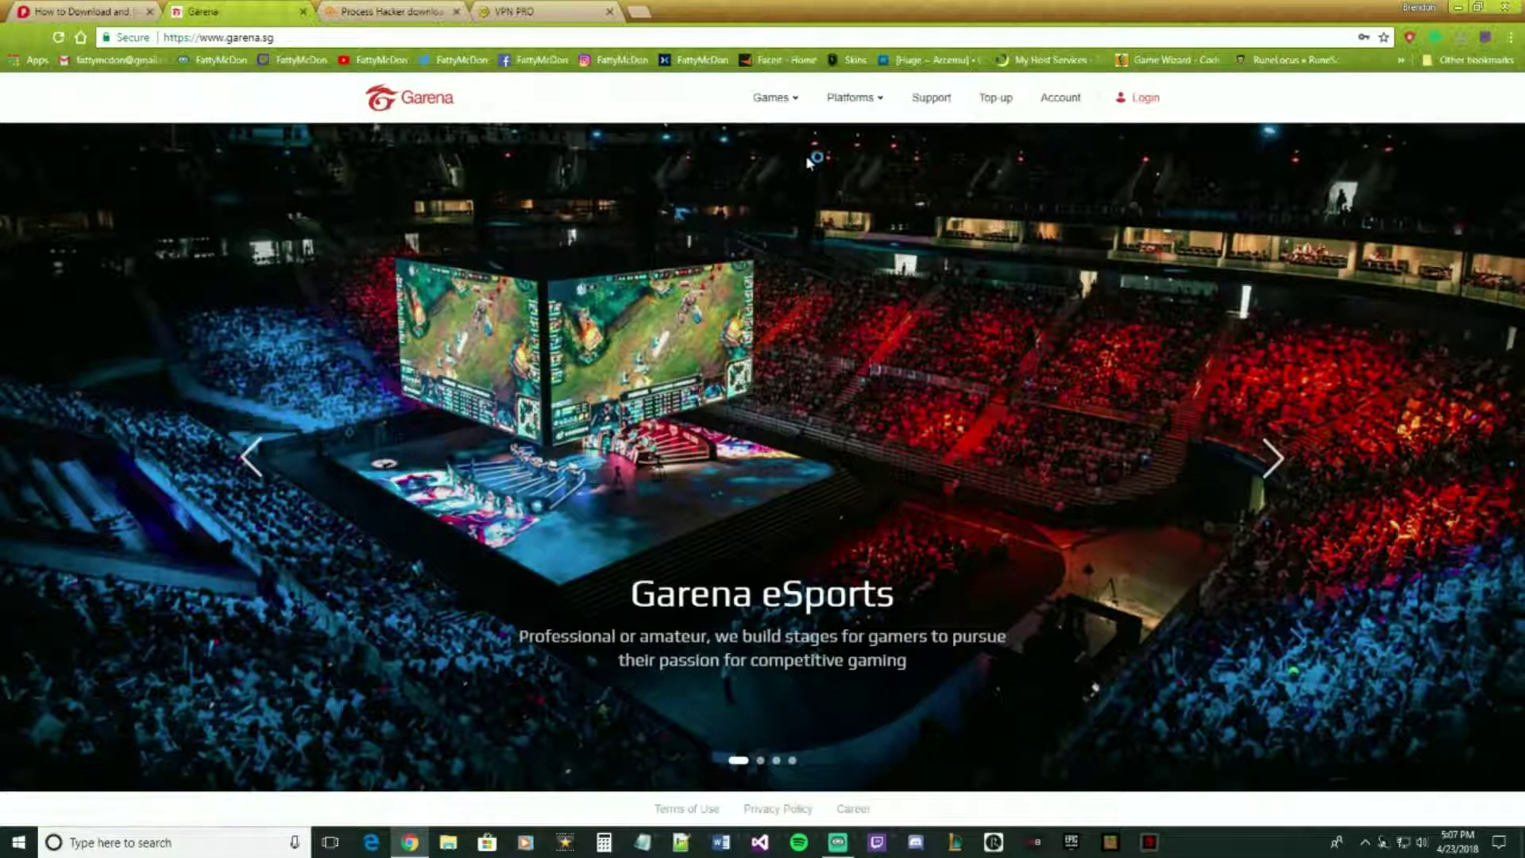
click(1142, 97)
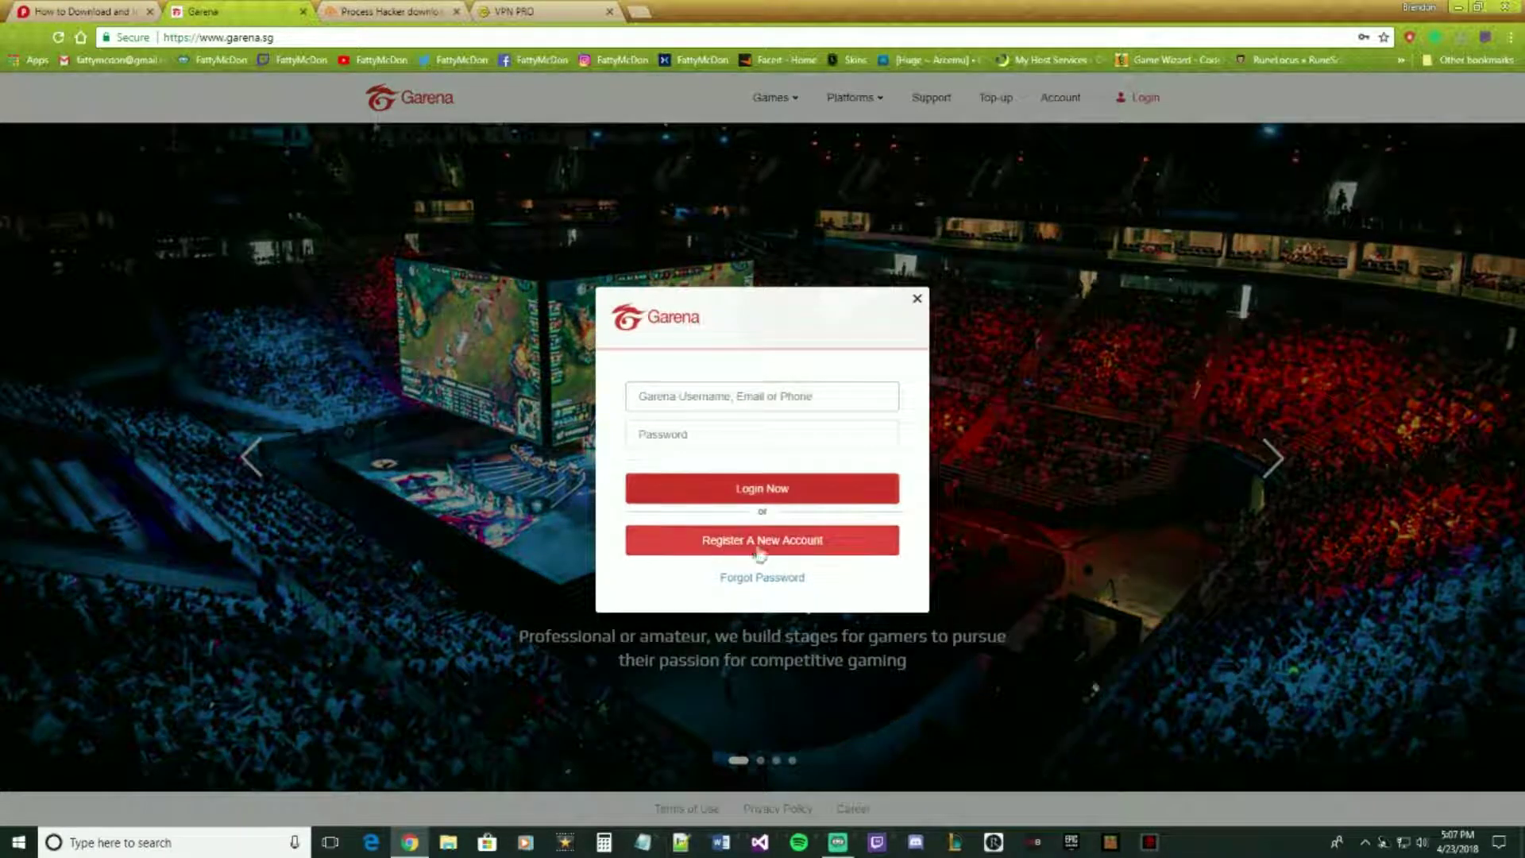
click(765, 540)
click(699, 298)
text(d)
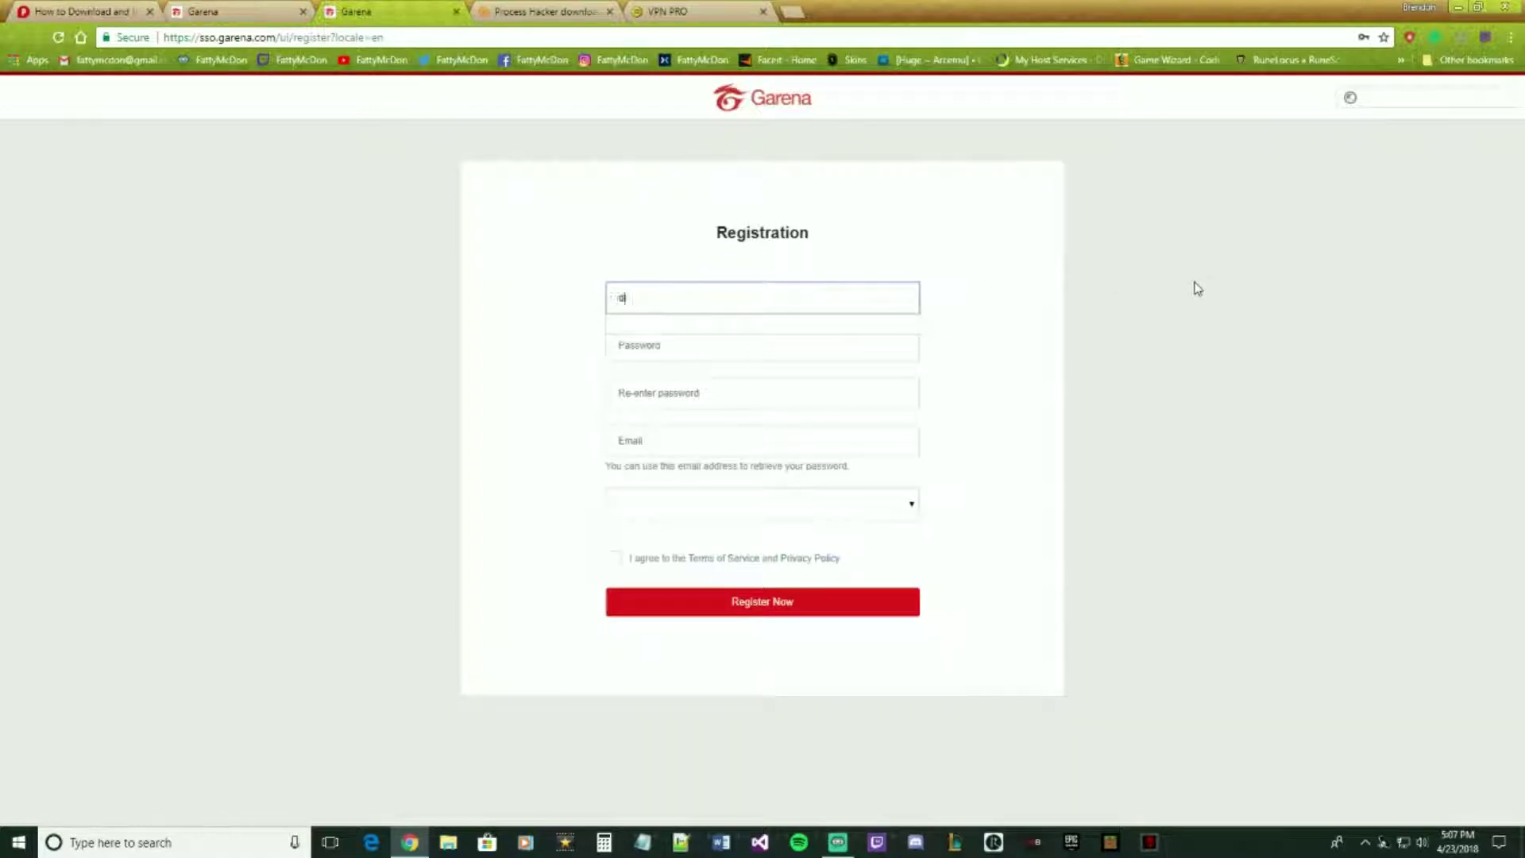
text(eathrobe20000)
key(Tab)
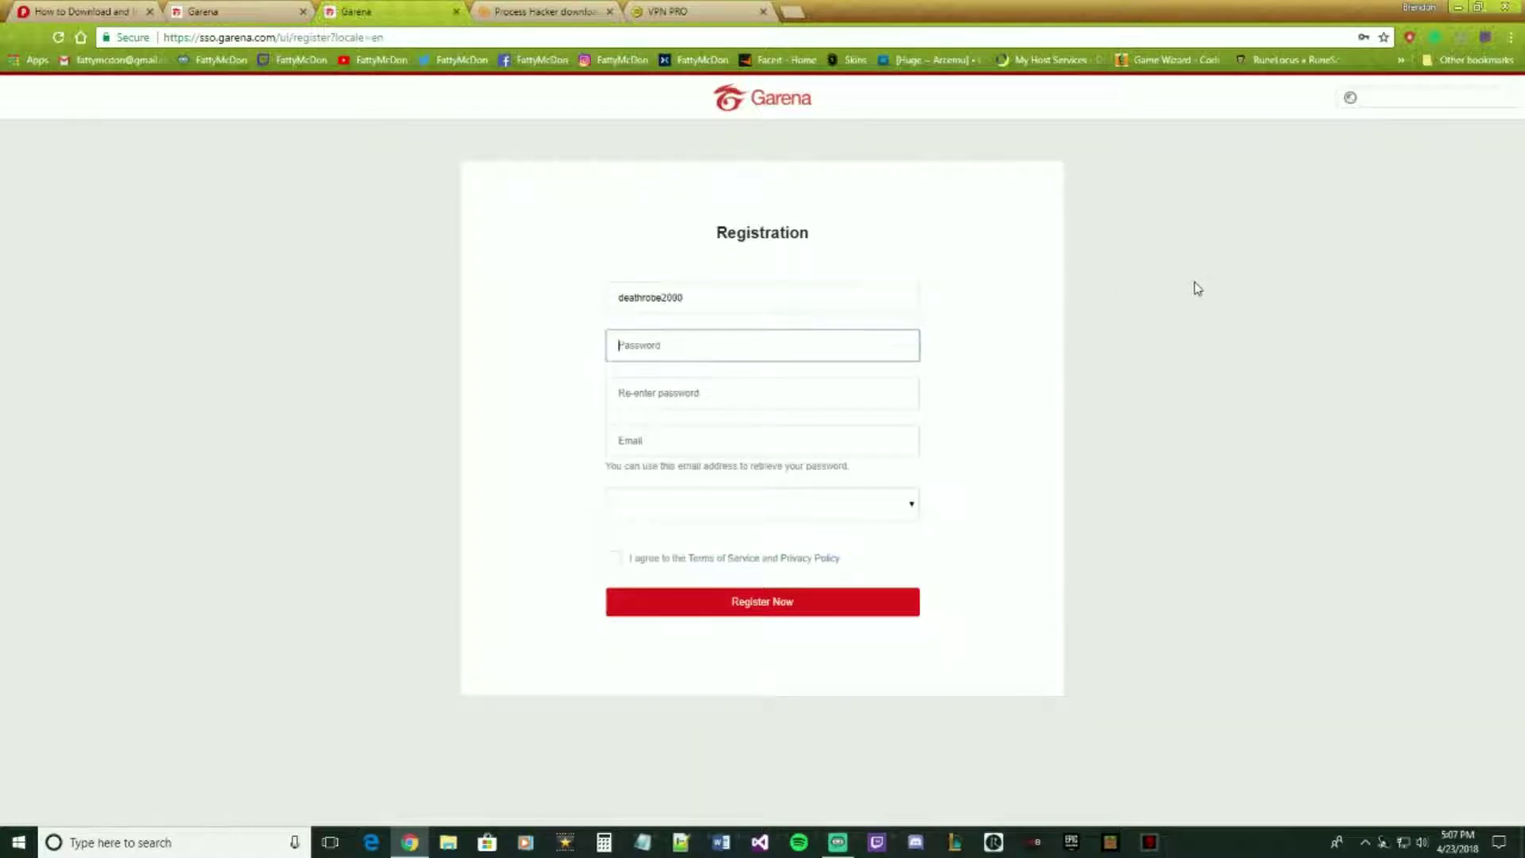
- Enter a password the form accepts and re-enter it to confirm
text(•••••••)
key(BackSpace)
key(BackSpace)
text(•••)
key(BackSpace)
key(BackSpace)
text(•••••)
key(Tab)
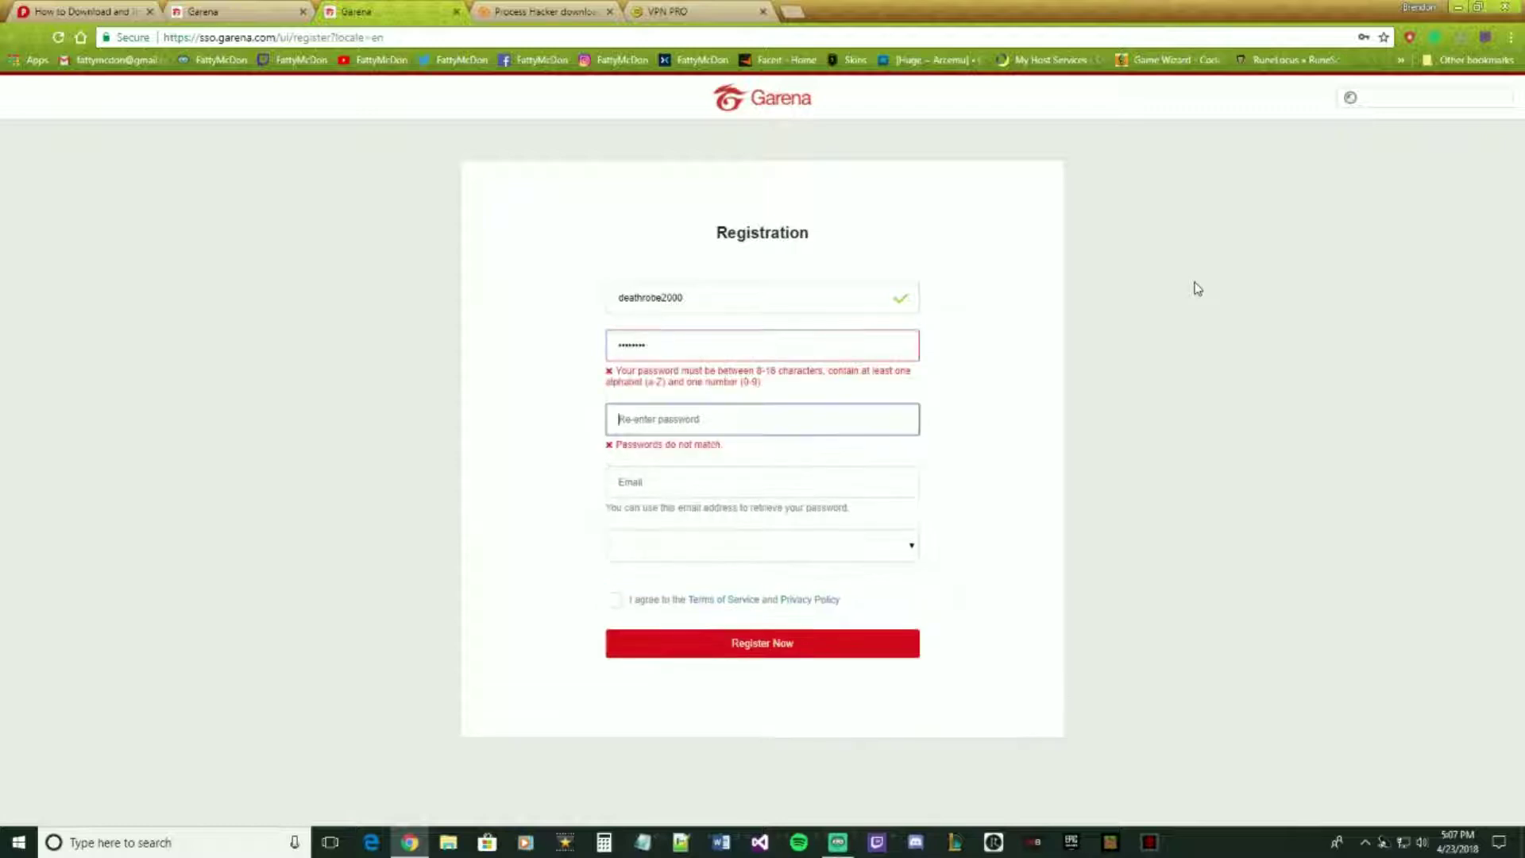
key(shift+Tab)
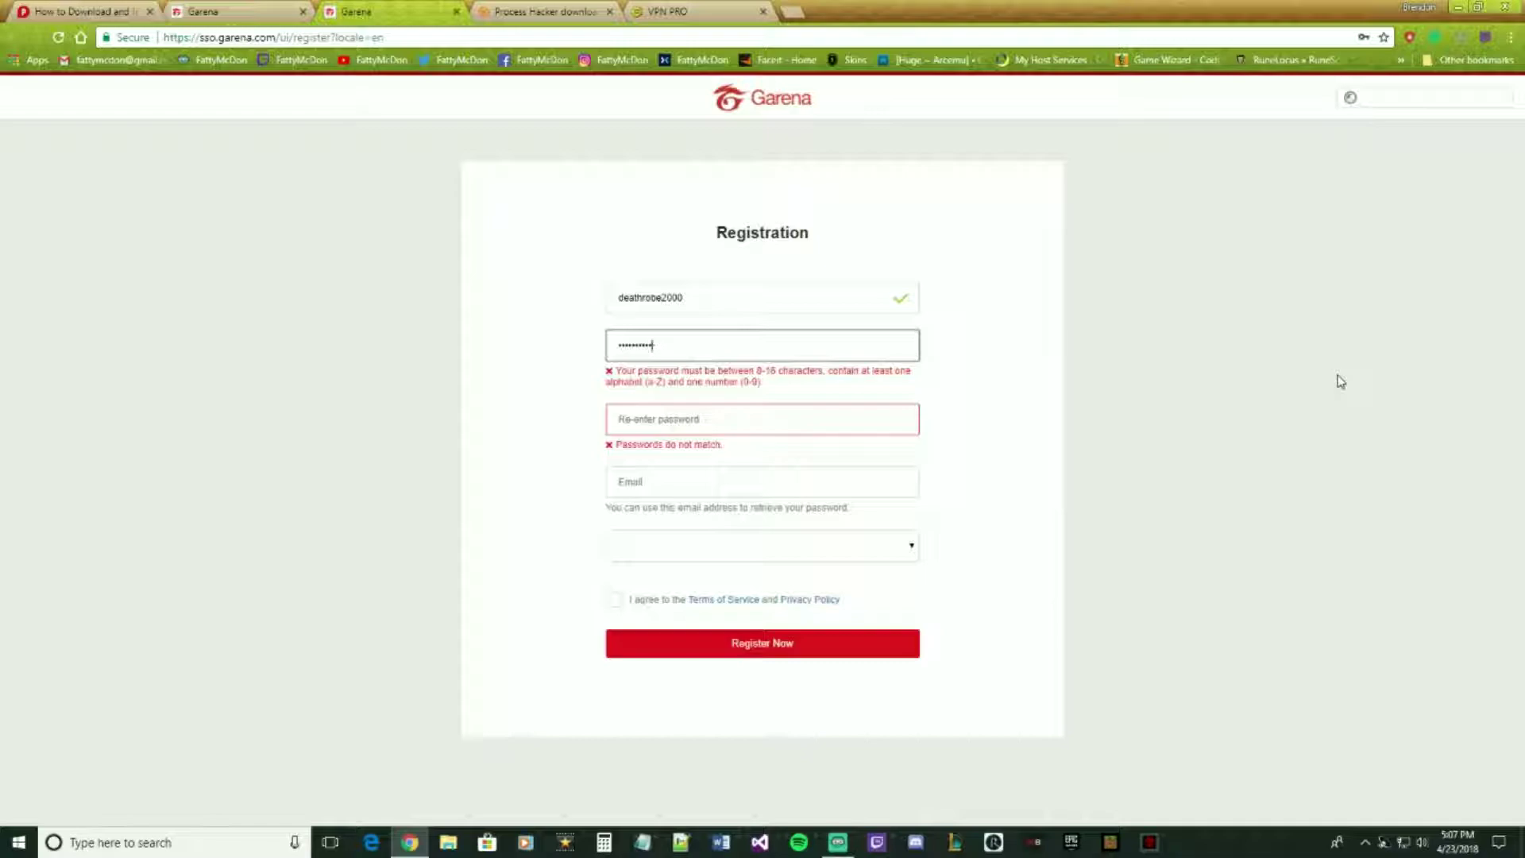
key(ctrl+a)
key(BackSpace)
text(••••••••)
key(Tab)
text(•)
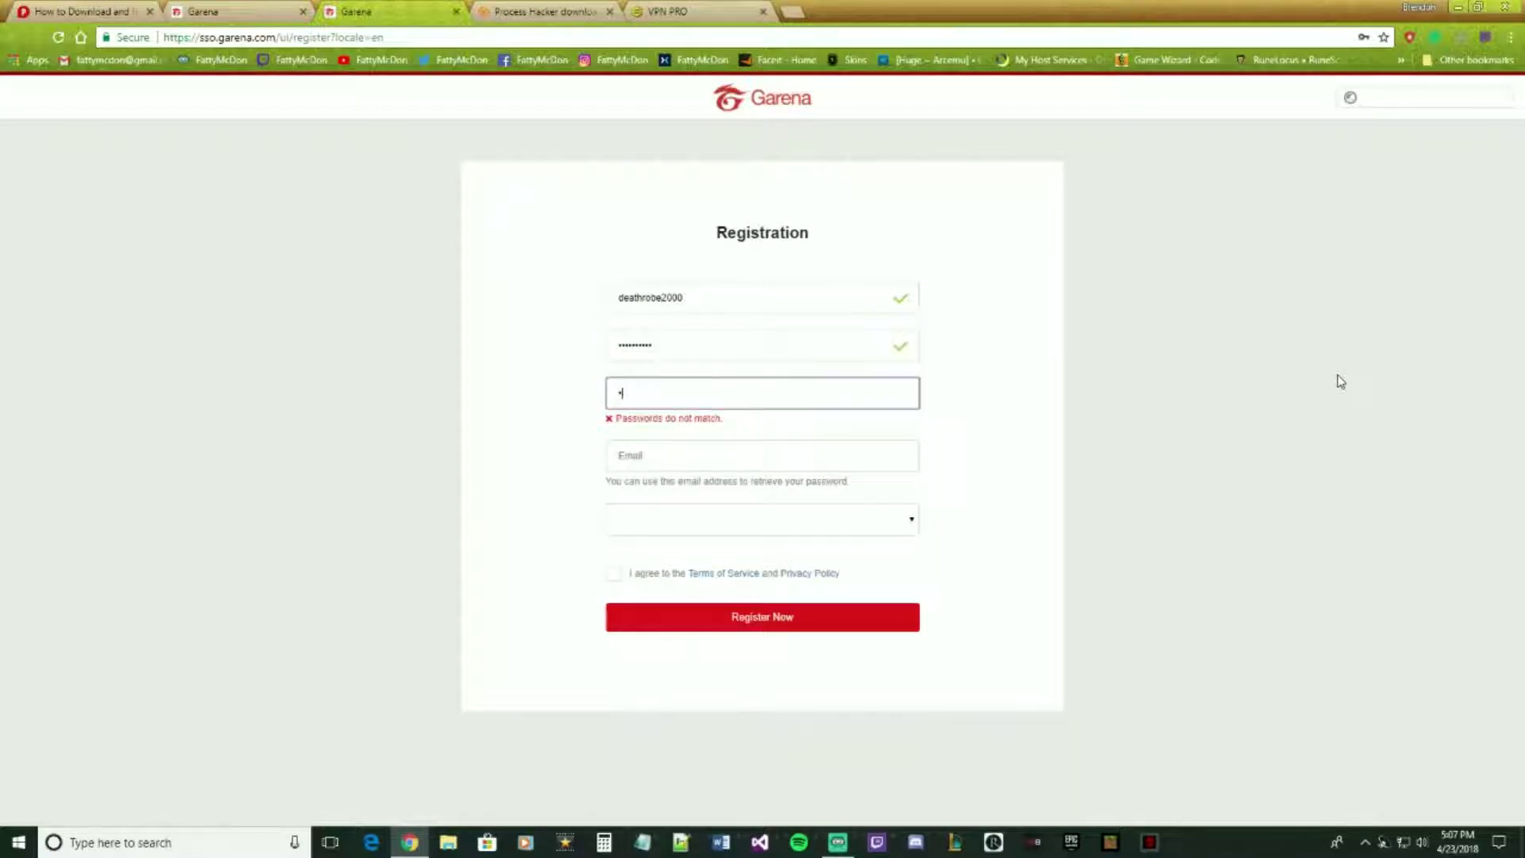
text(•••••••••)
key(Tab)
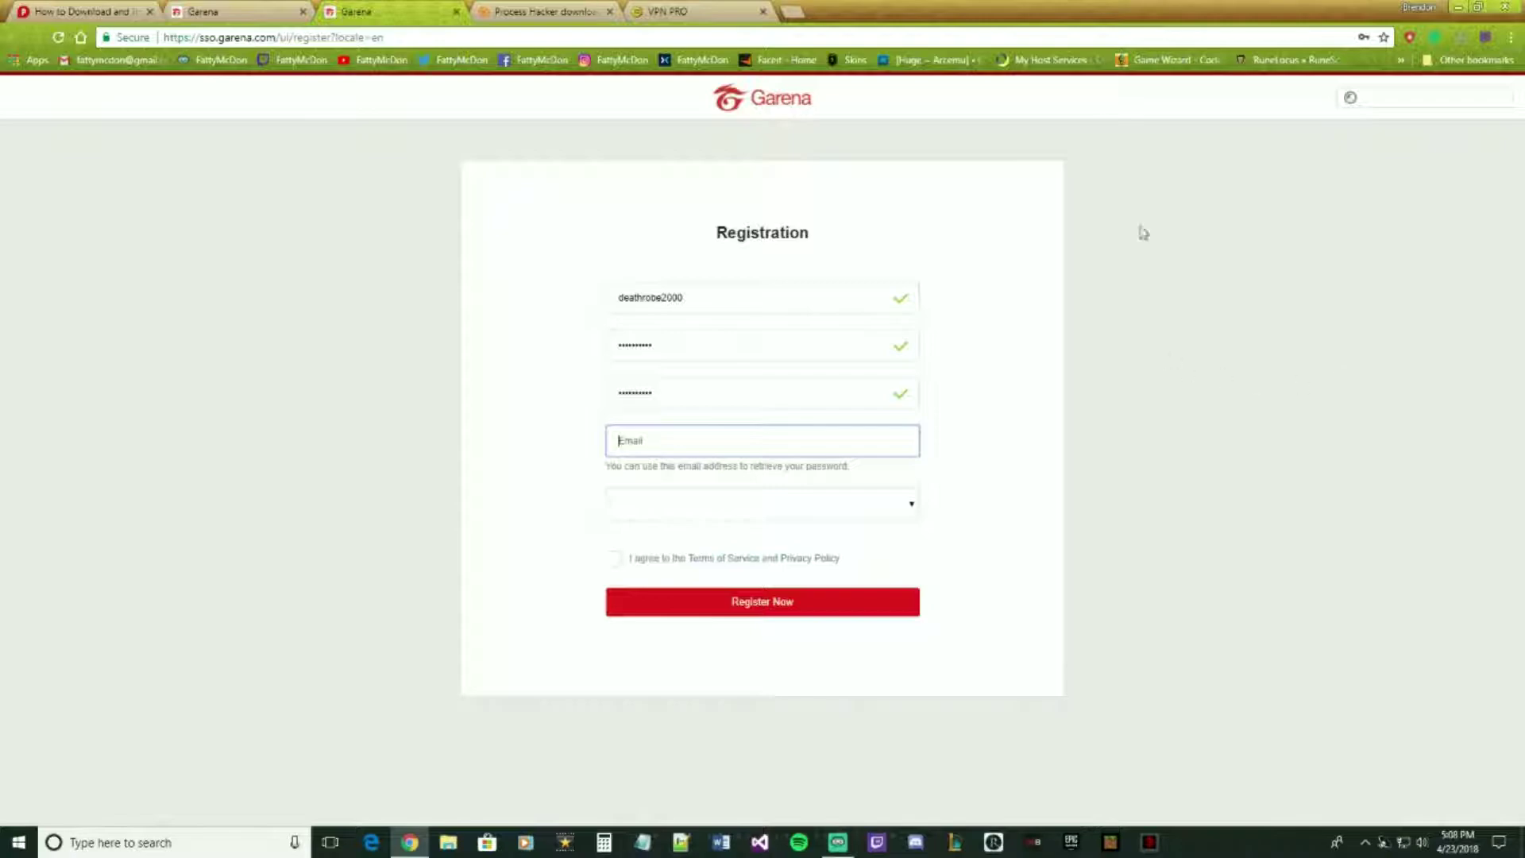
- Enter the email, choose United States, accept the Terms of Service and register the account
drag(831, 11, 0, 317)
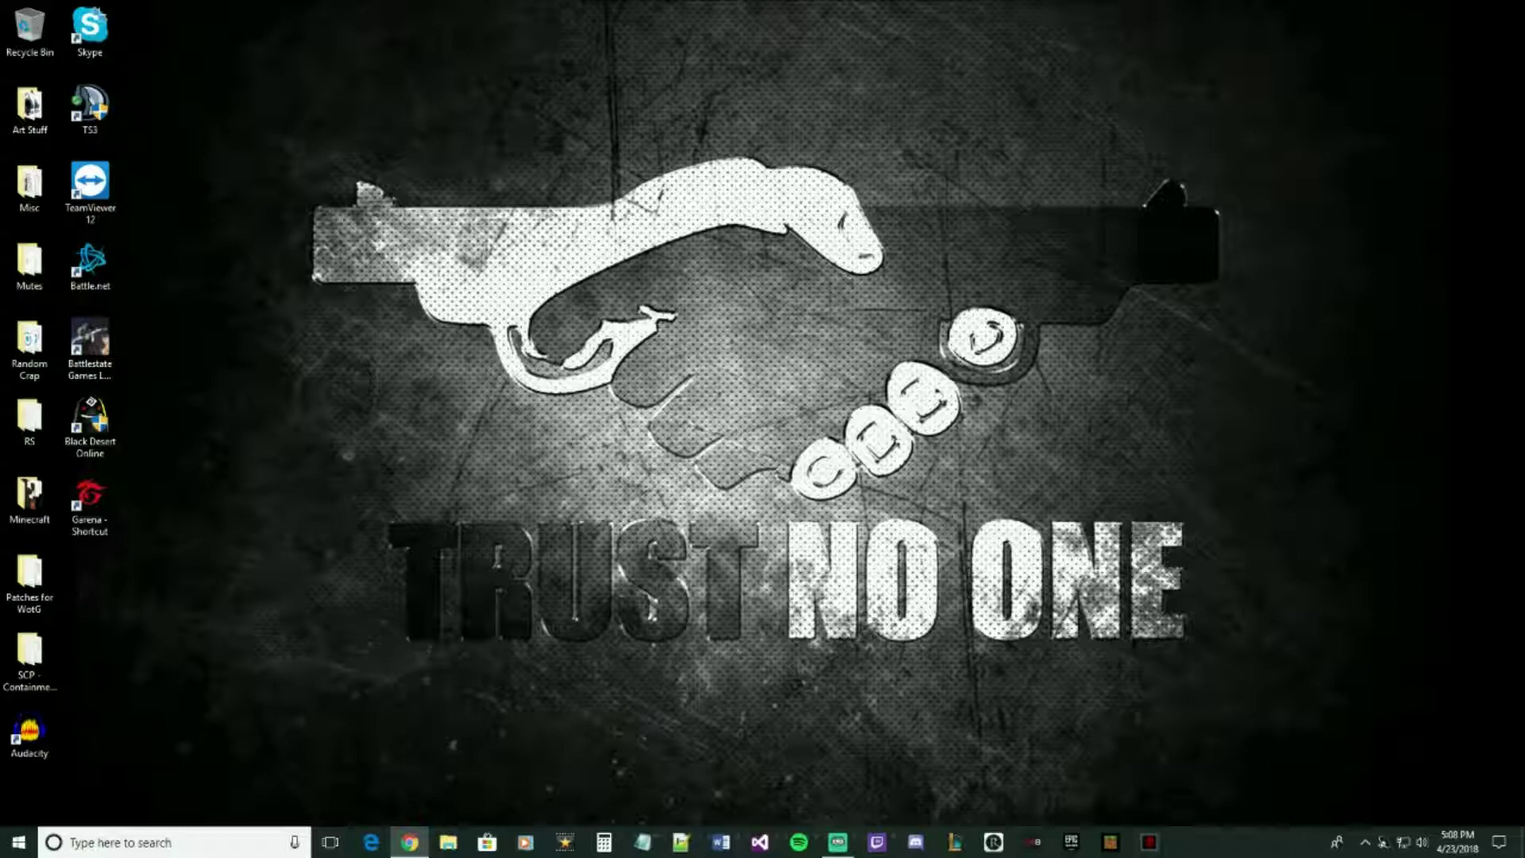
drag(0, 369, 977, 0)
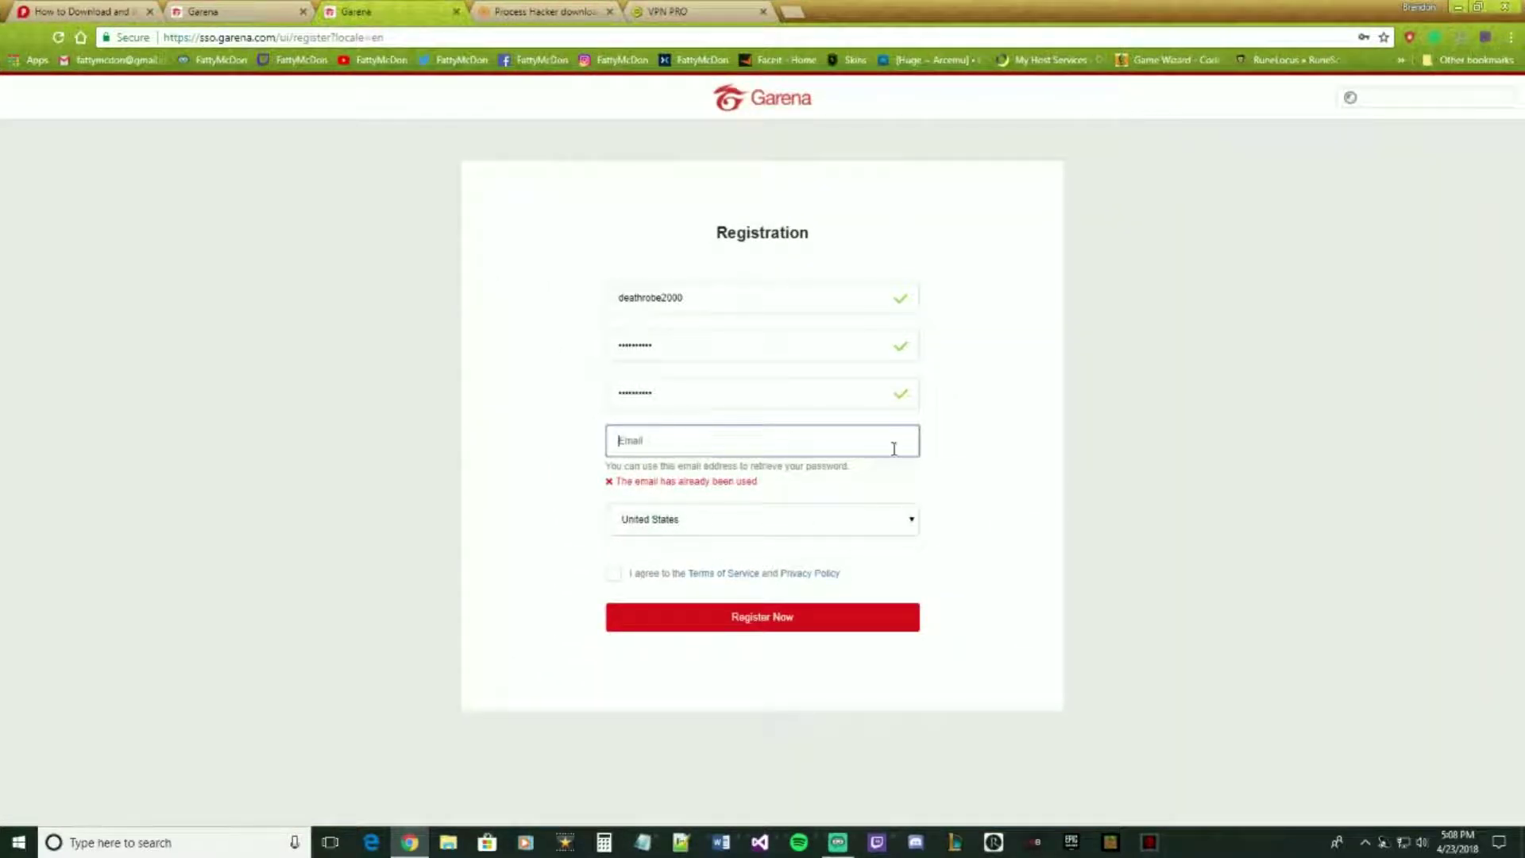
click(618, 577)
click(614, 558)
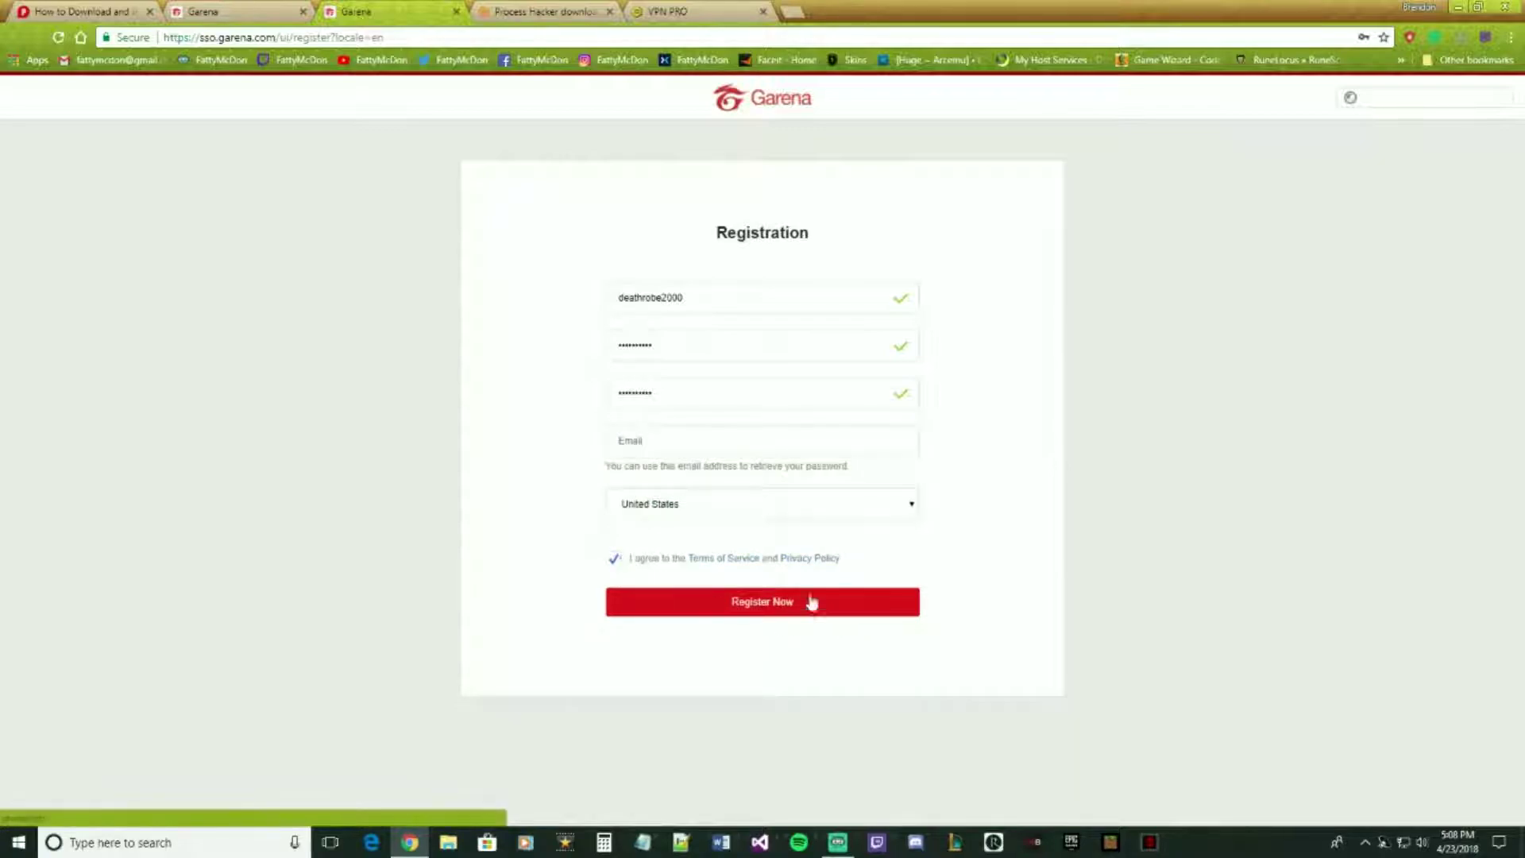
drag(928, 18, 0, 317)
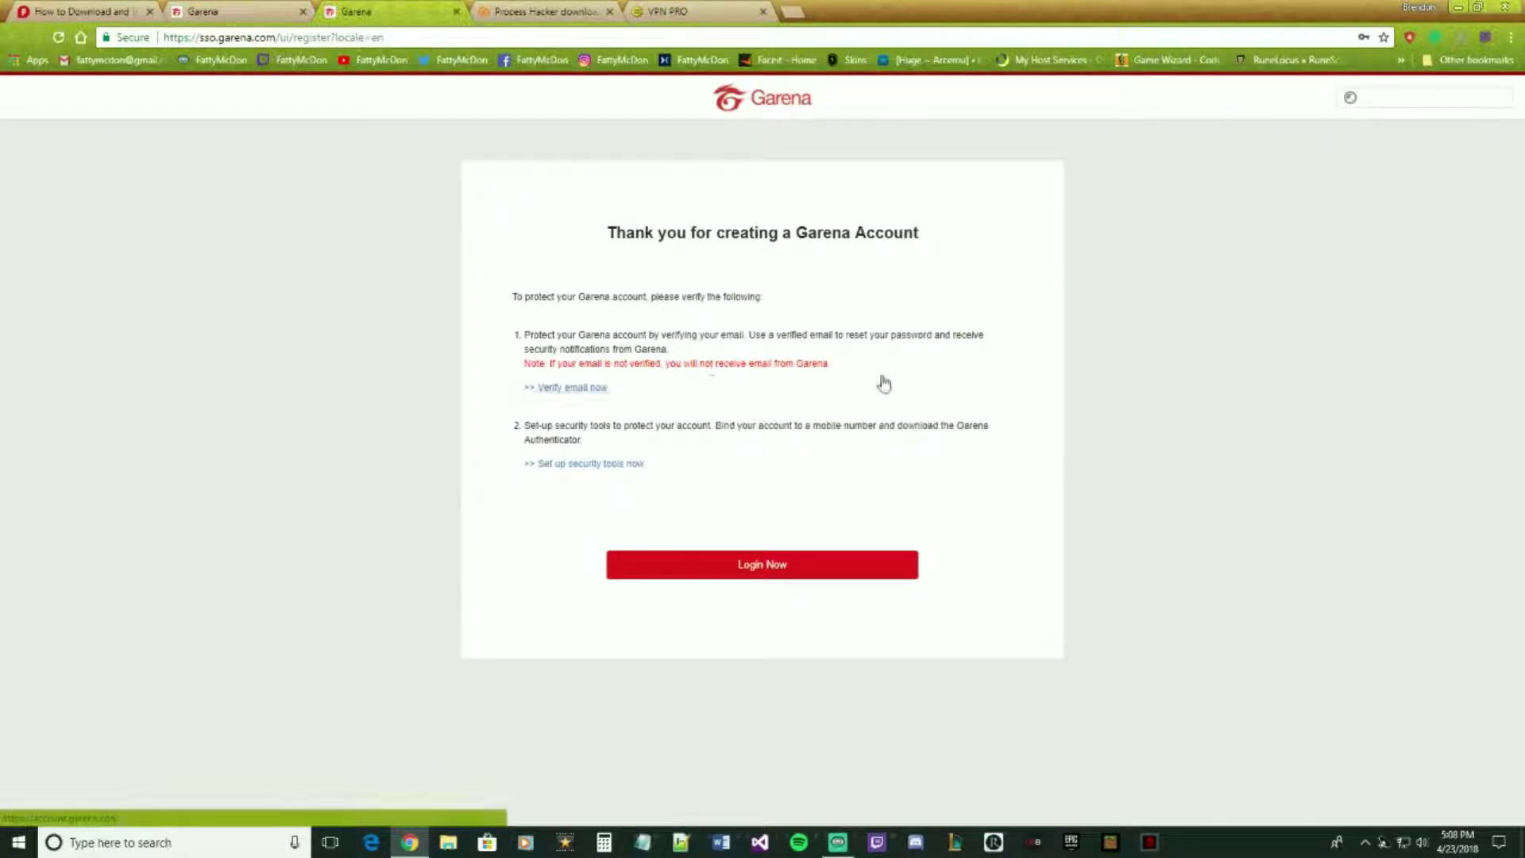
- Open the email-verification sign-in page, translate it from Thai to English, then close the account page
click(550, 392)
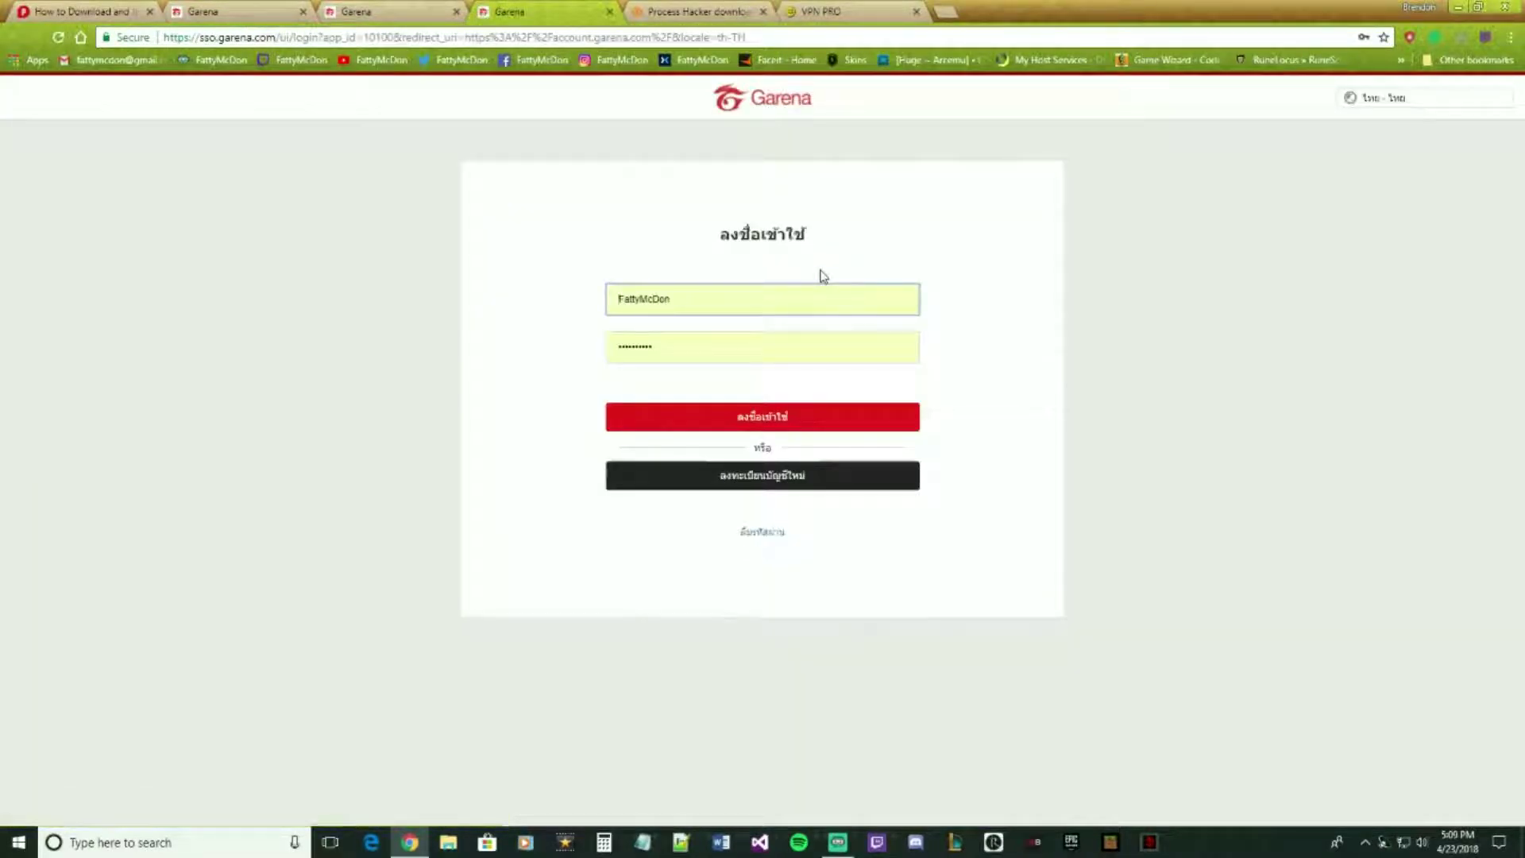
right_click(1265, 207)
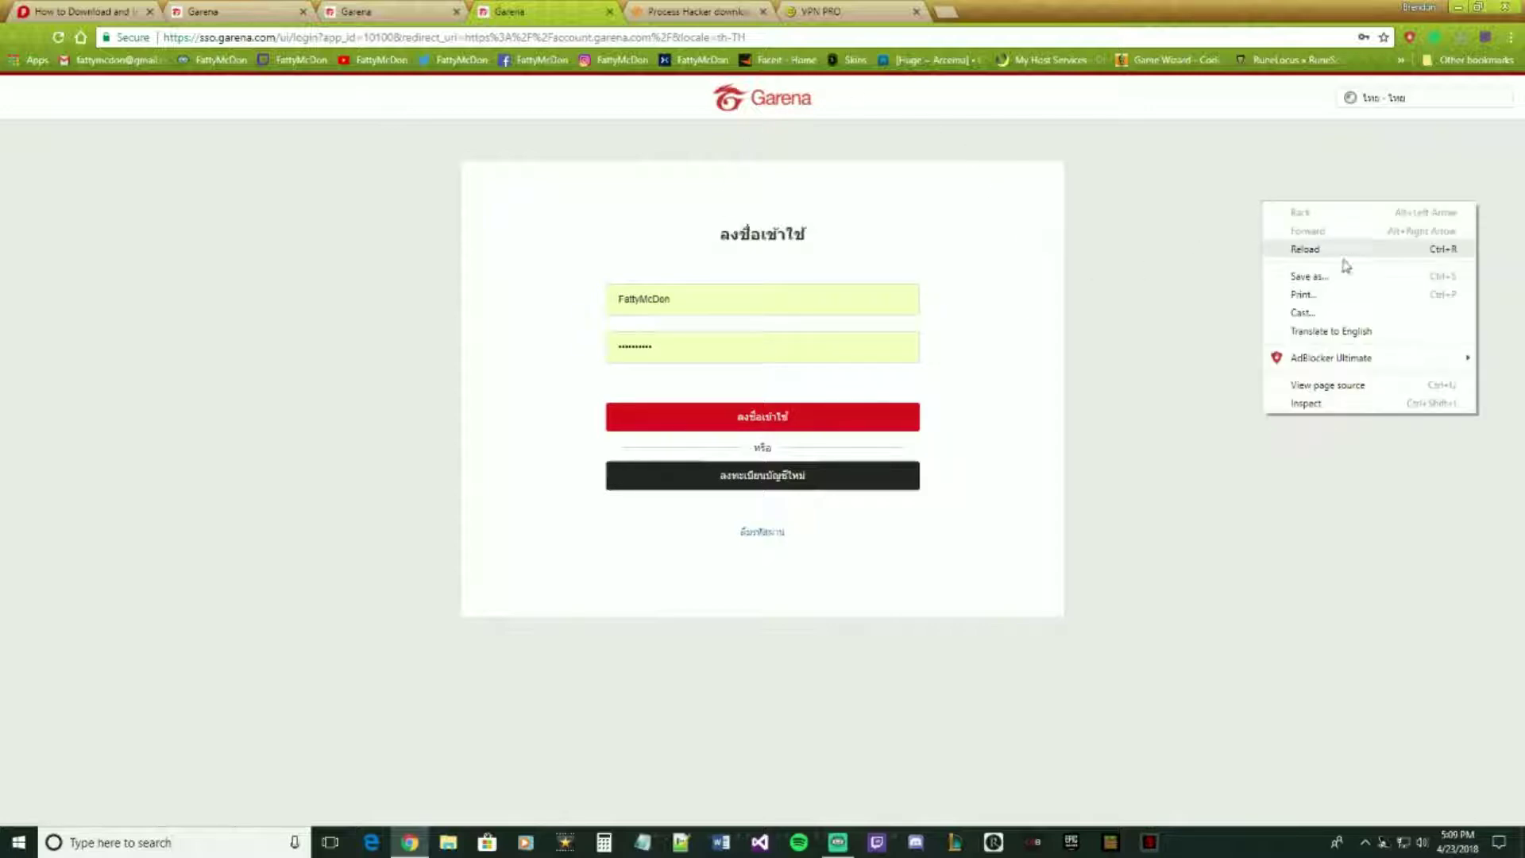
click(1343, 329)
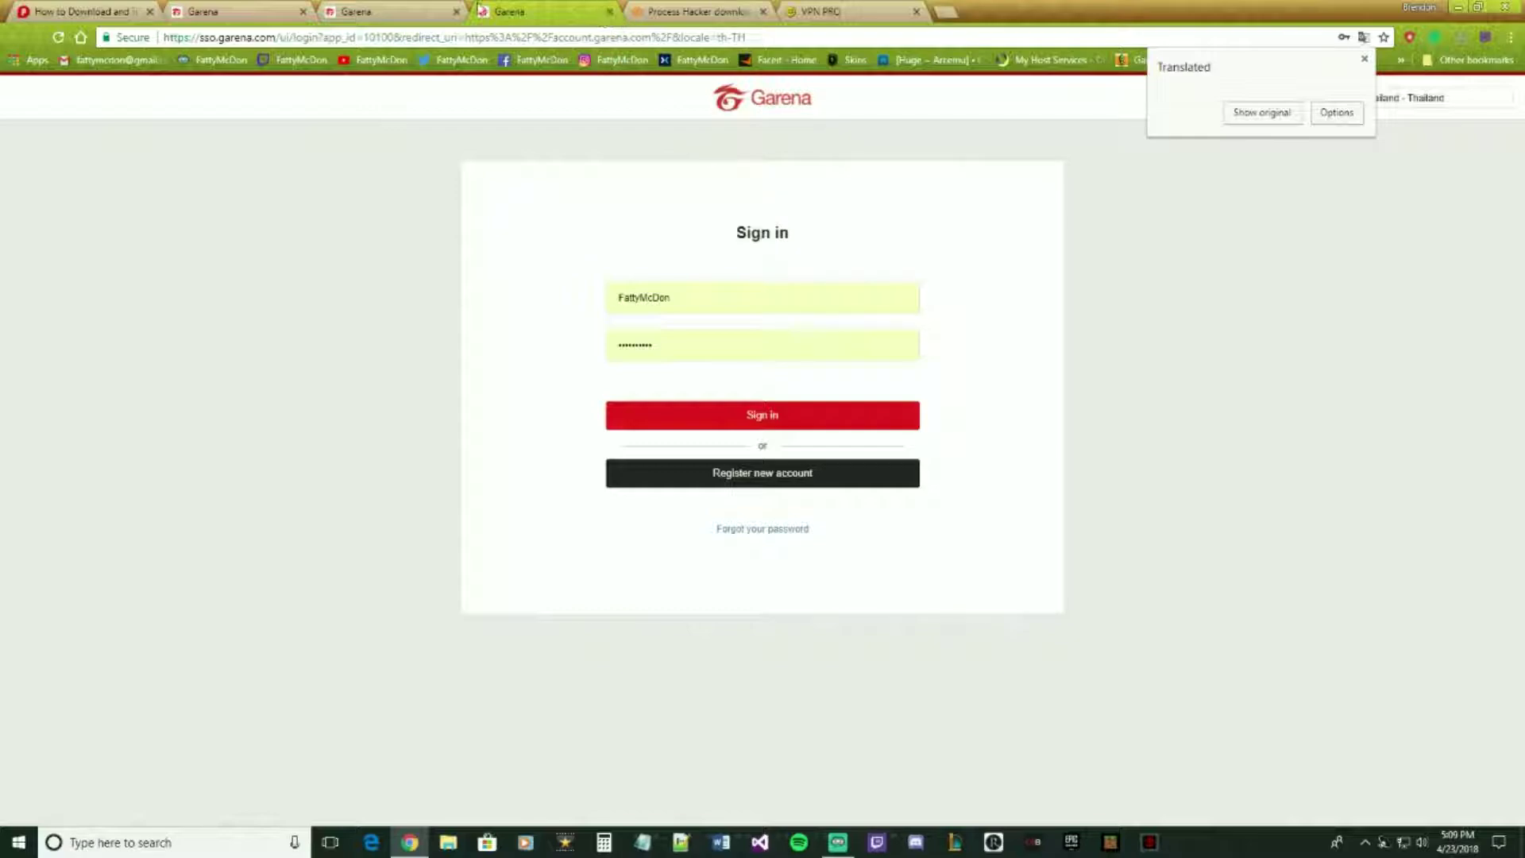
click(354, 11)
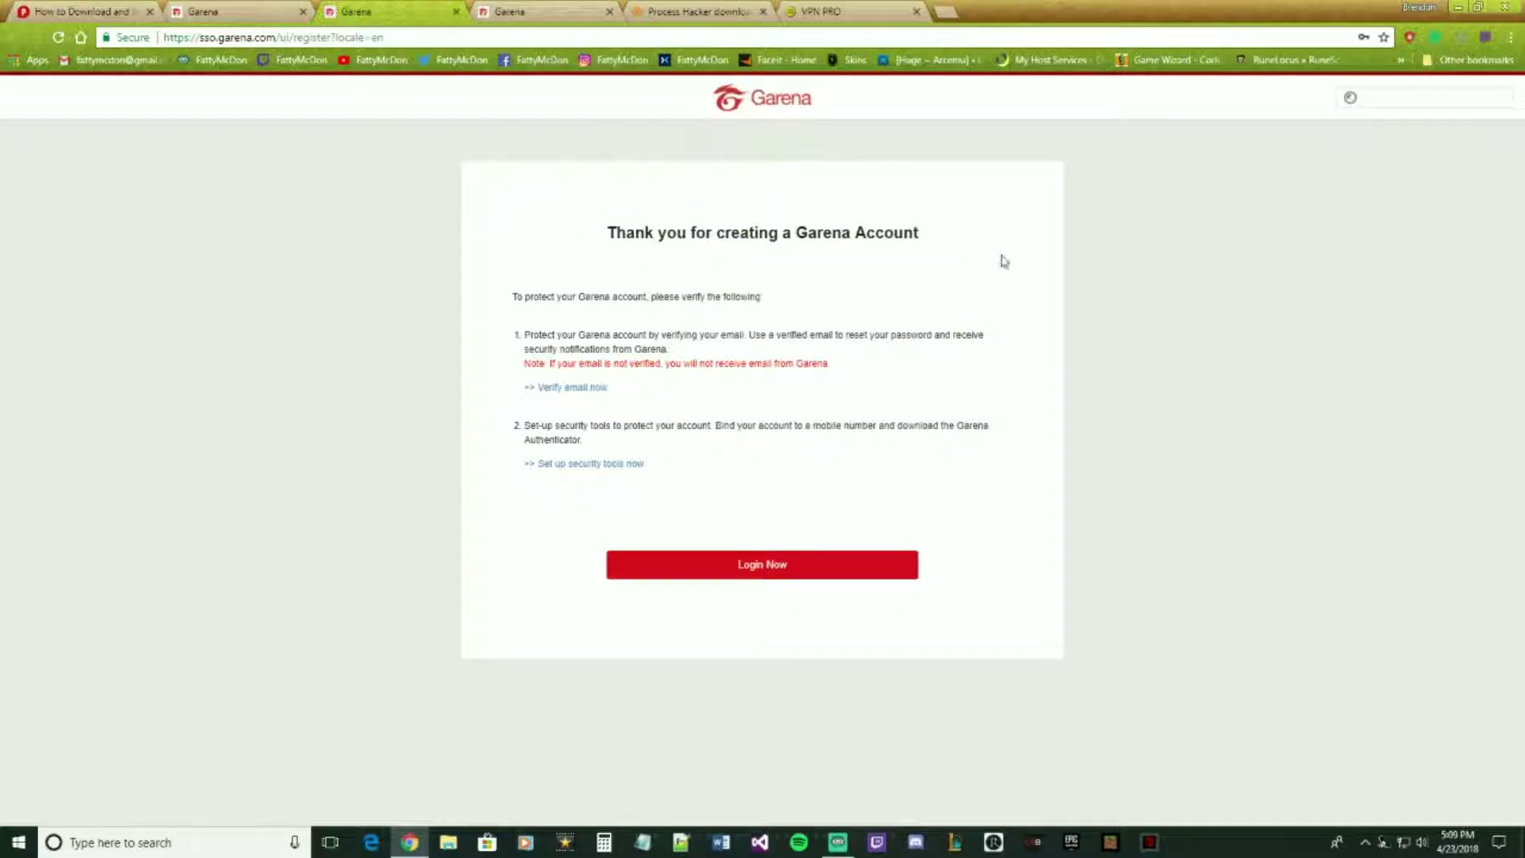
click(457, 12)
- Close the sign-in page, dismiss Garena's login box and open the Platforms > Garena PC download page
click(457, 12)
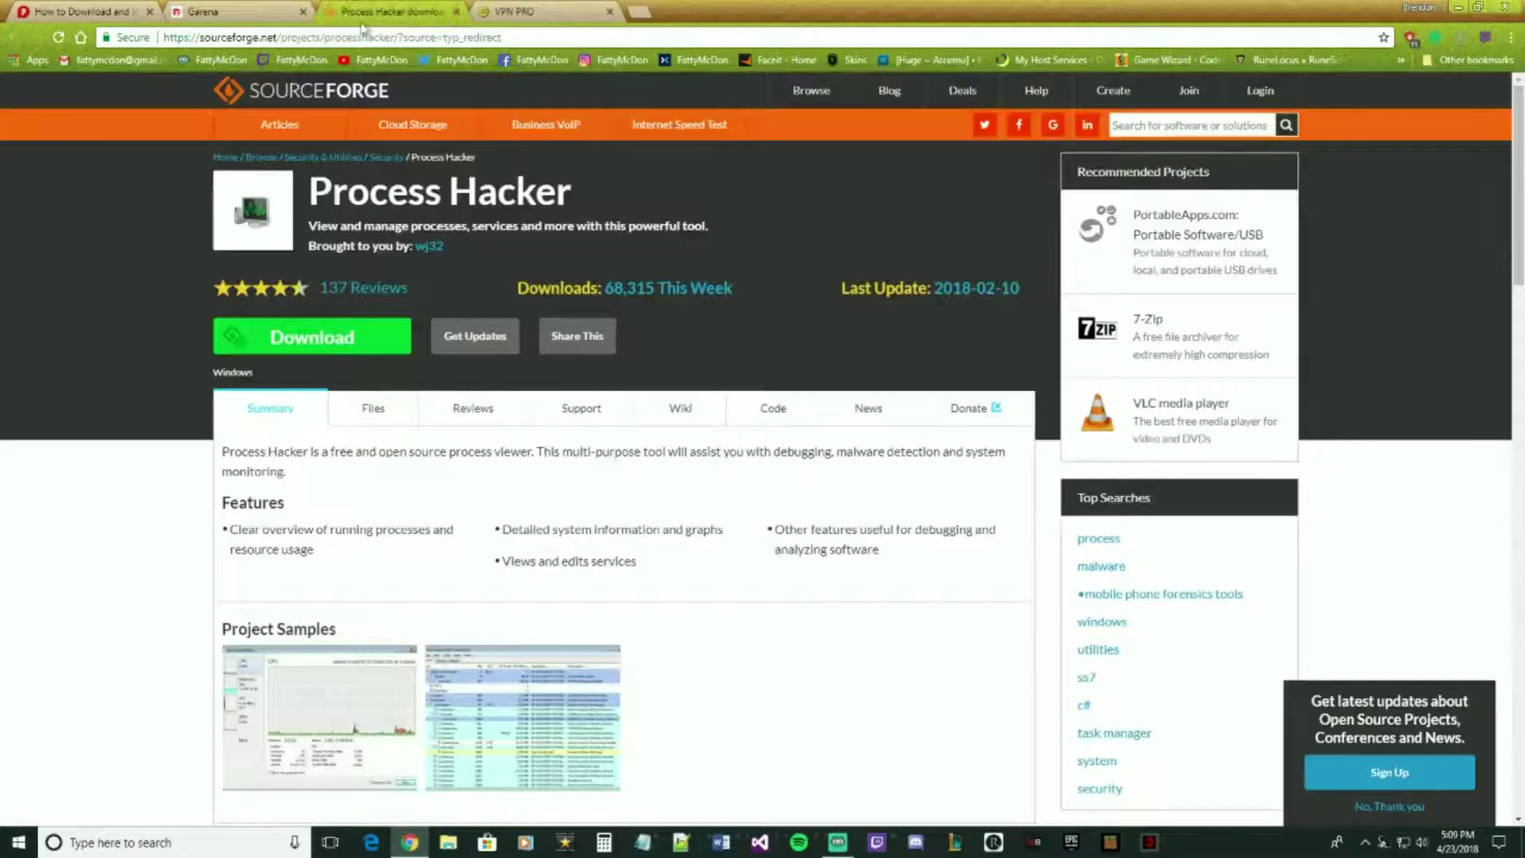
click(238, 12)
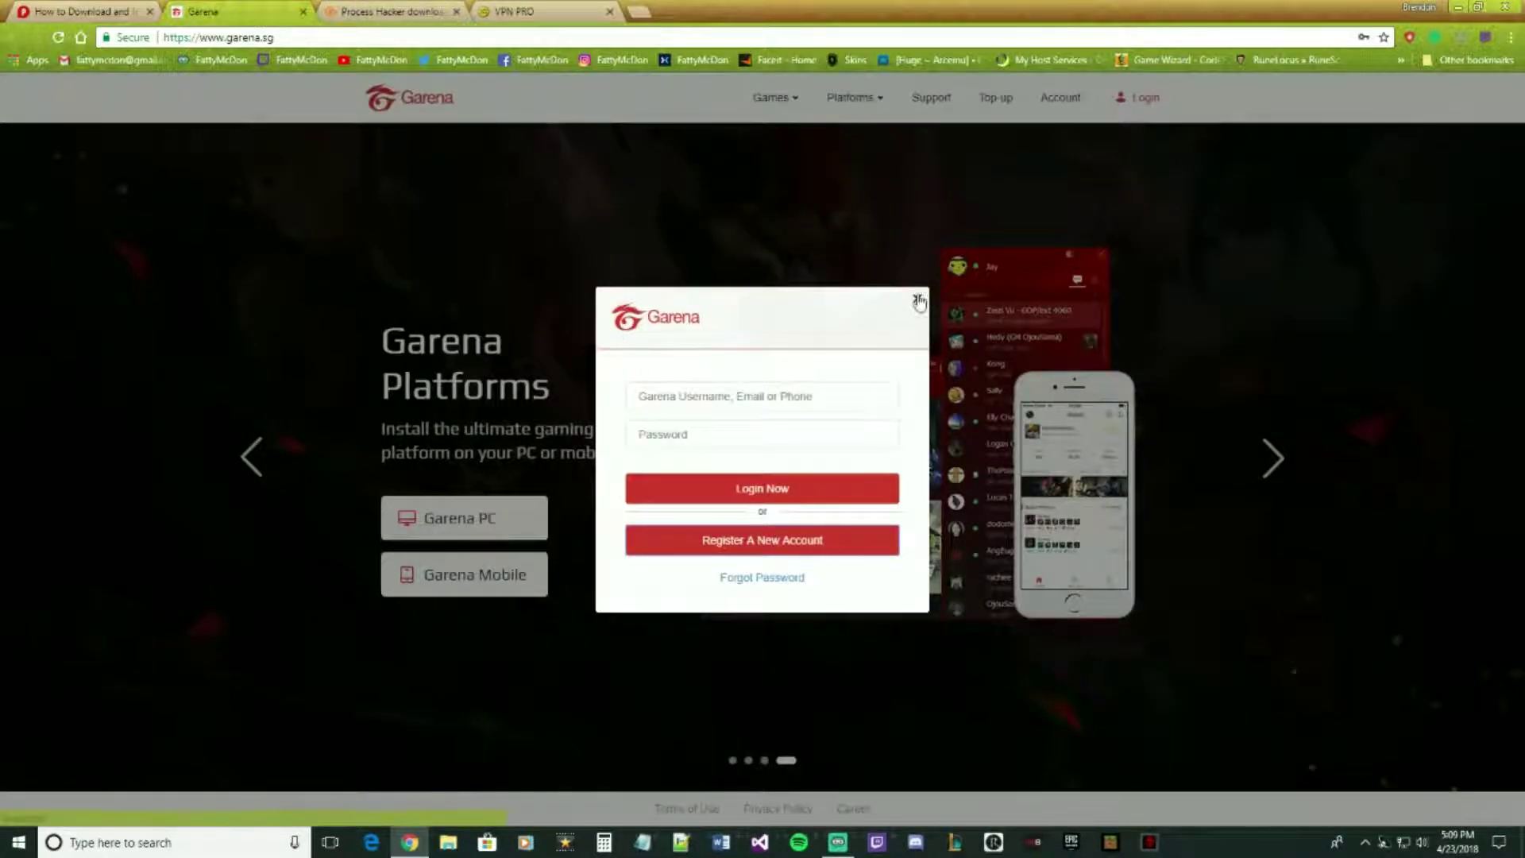
click(919, 301)
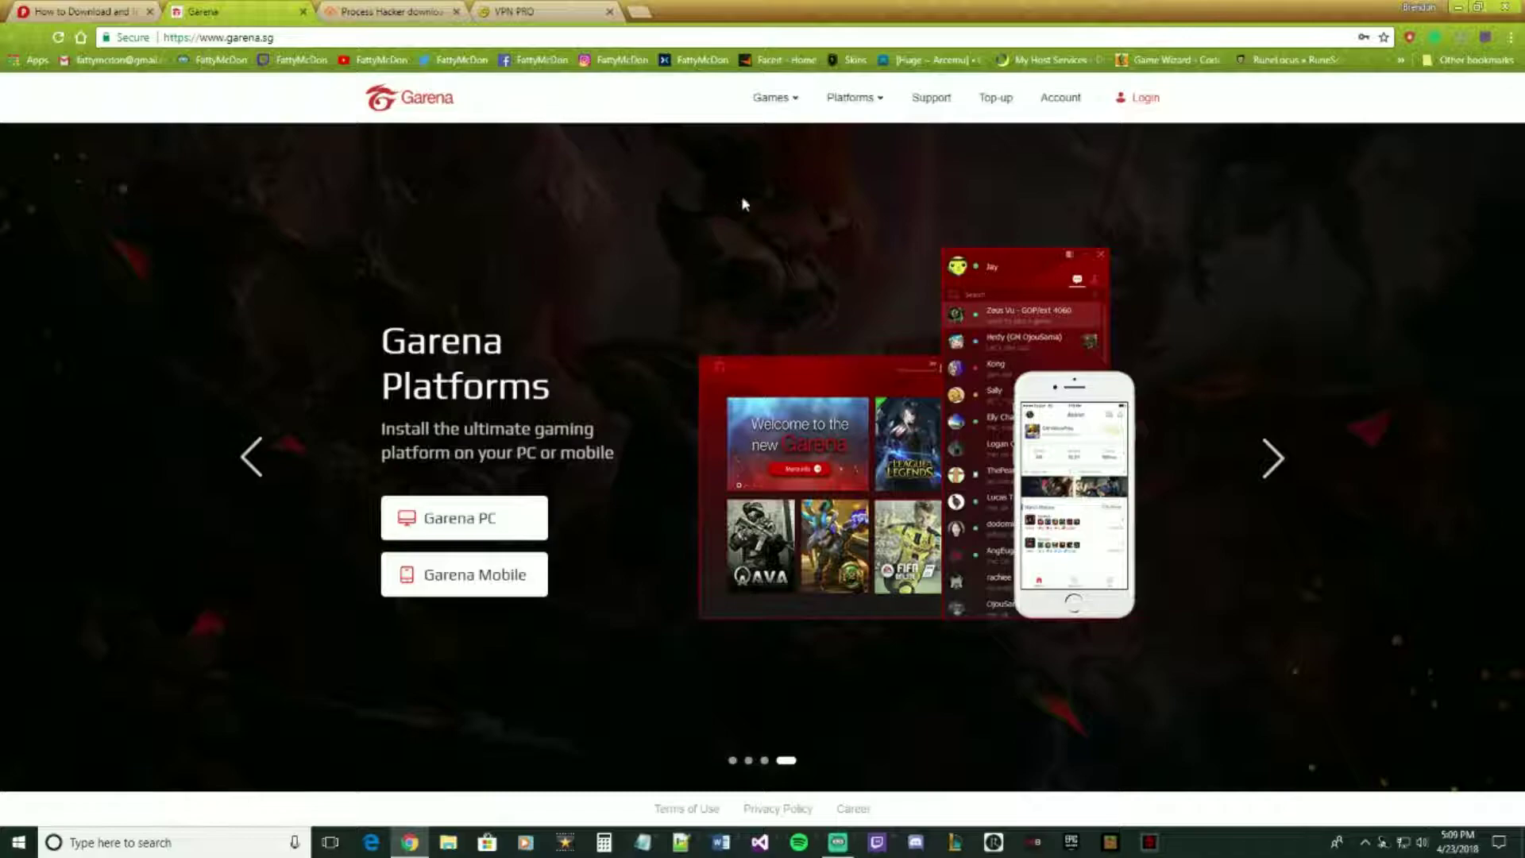
mouse_move(854, 107)
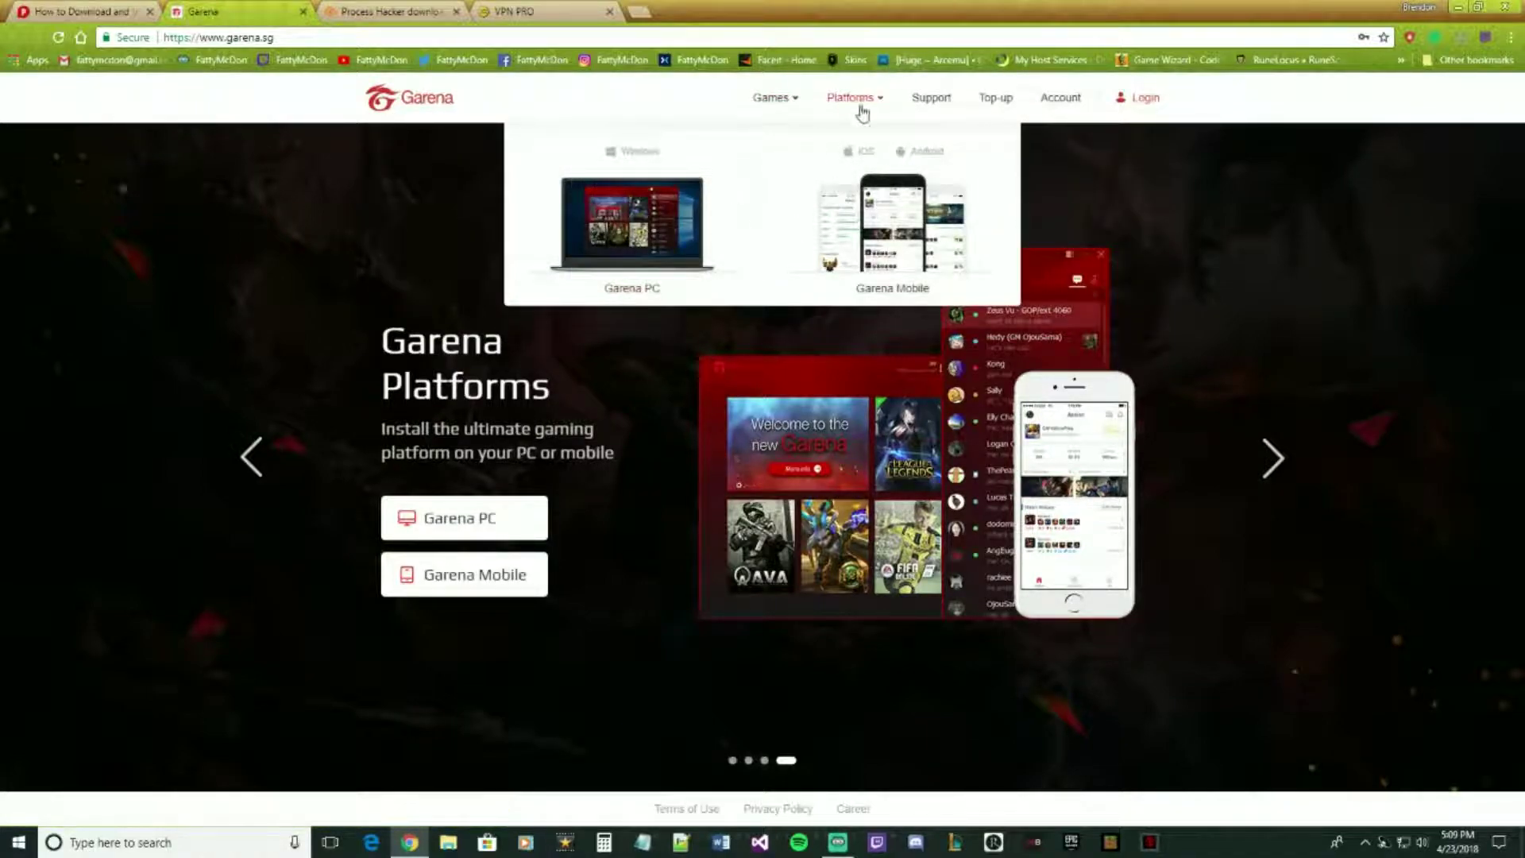
click(617, 237)
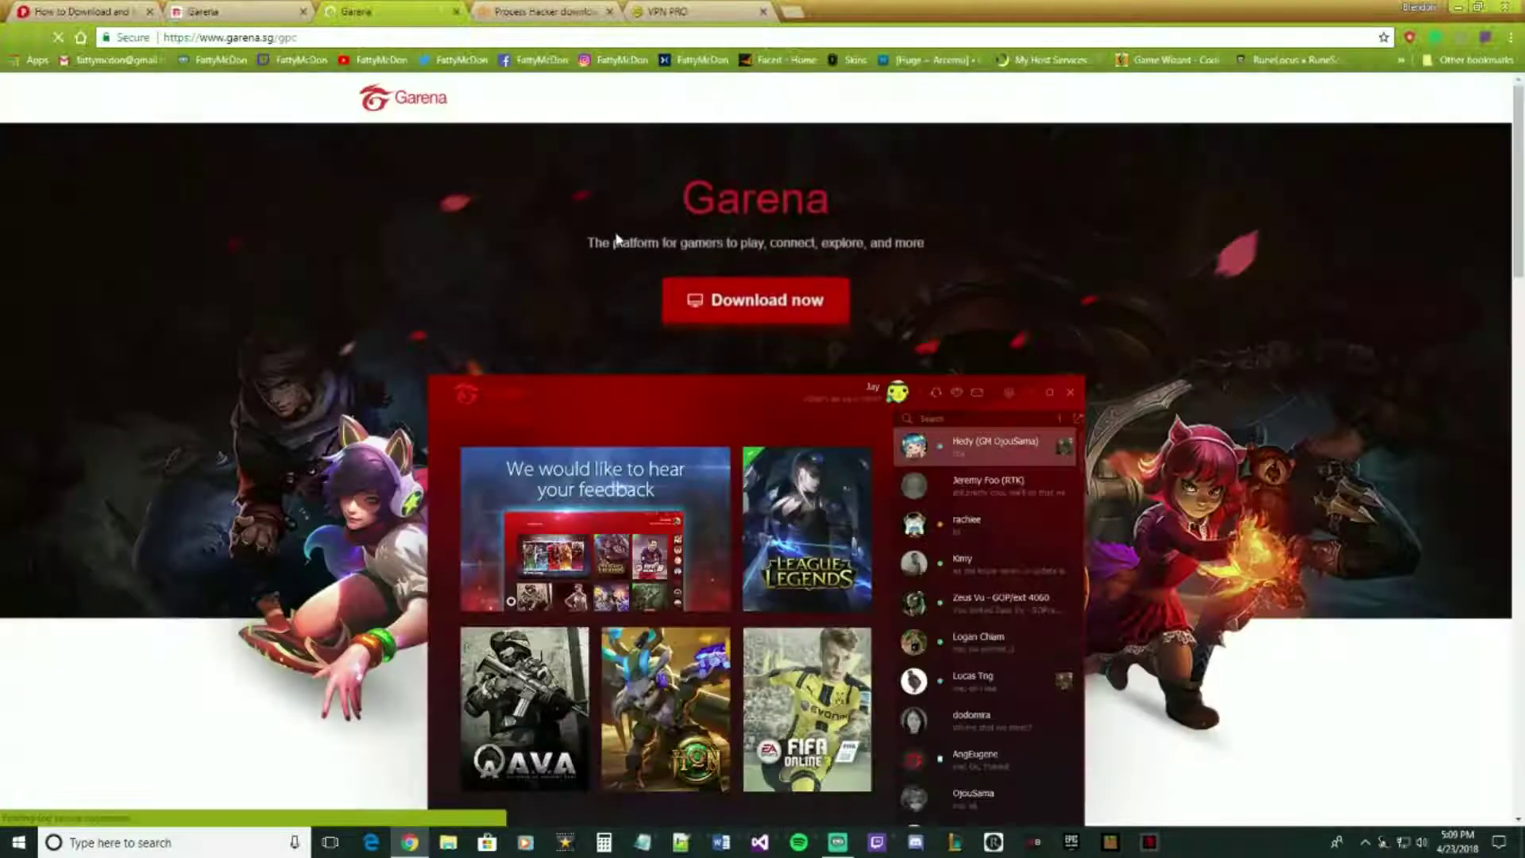
- Close the remaining Garena tabs and return to the Prima Games guide
click(456, 11)
click(302, 11)
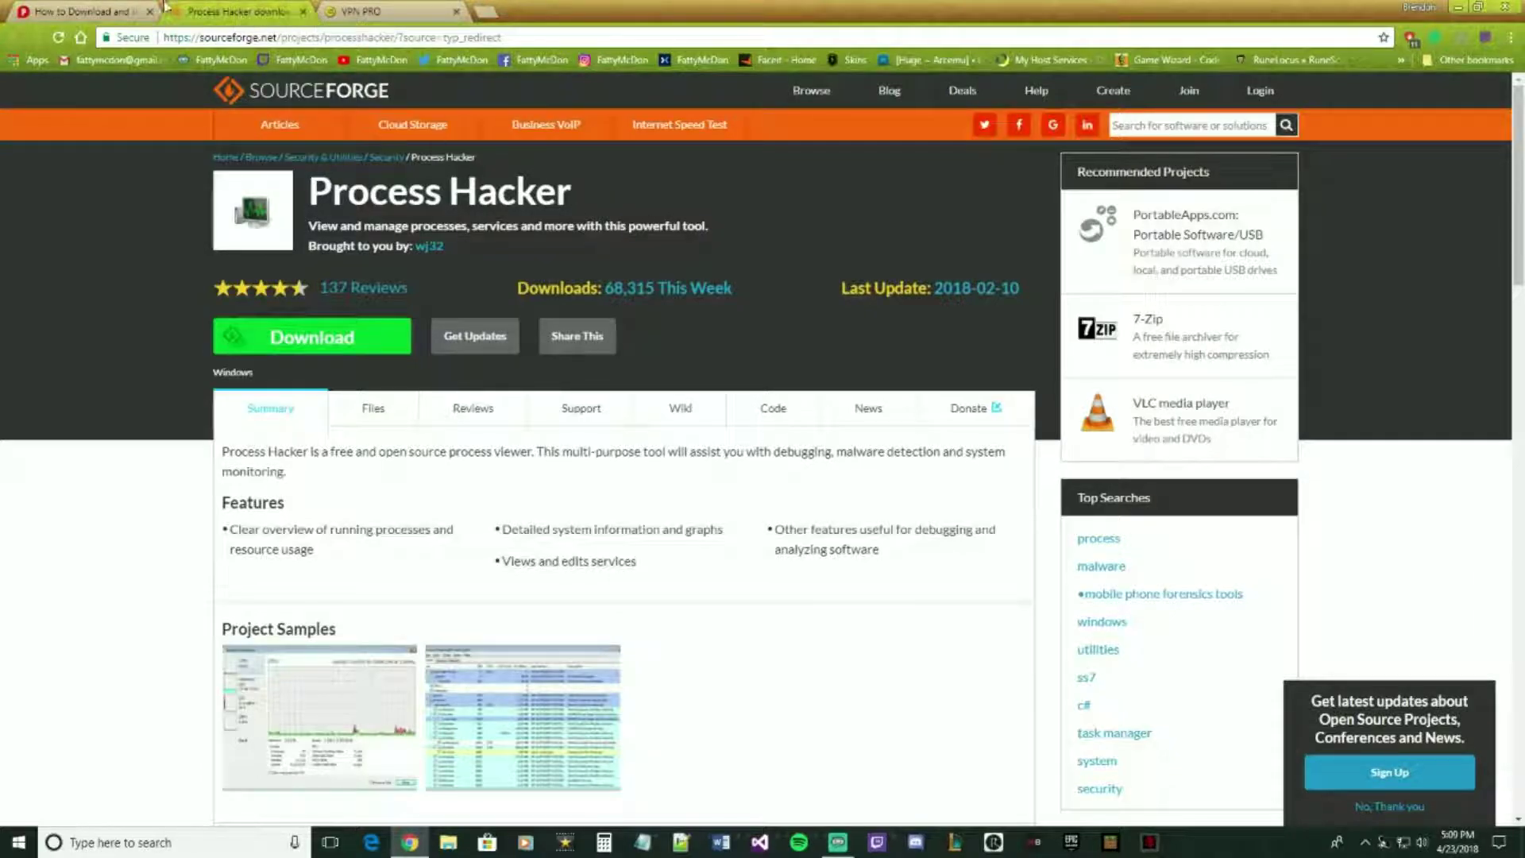
click(96, 12)
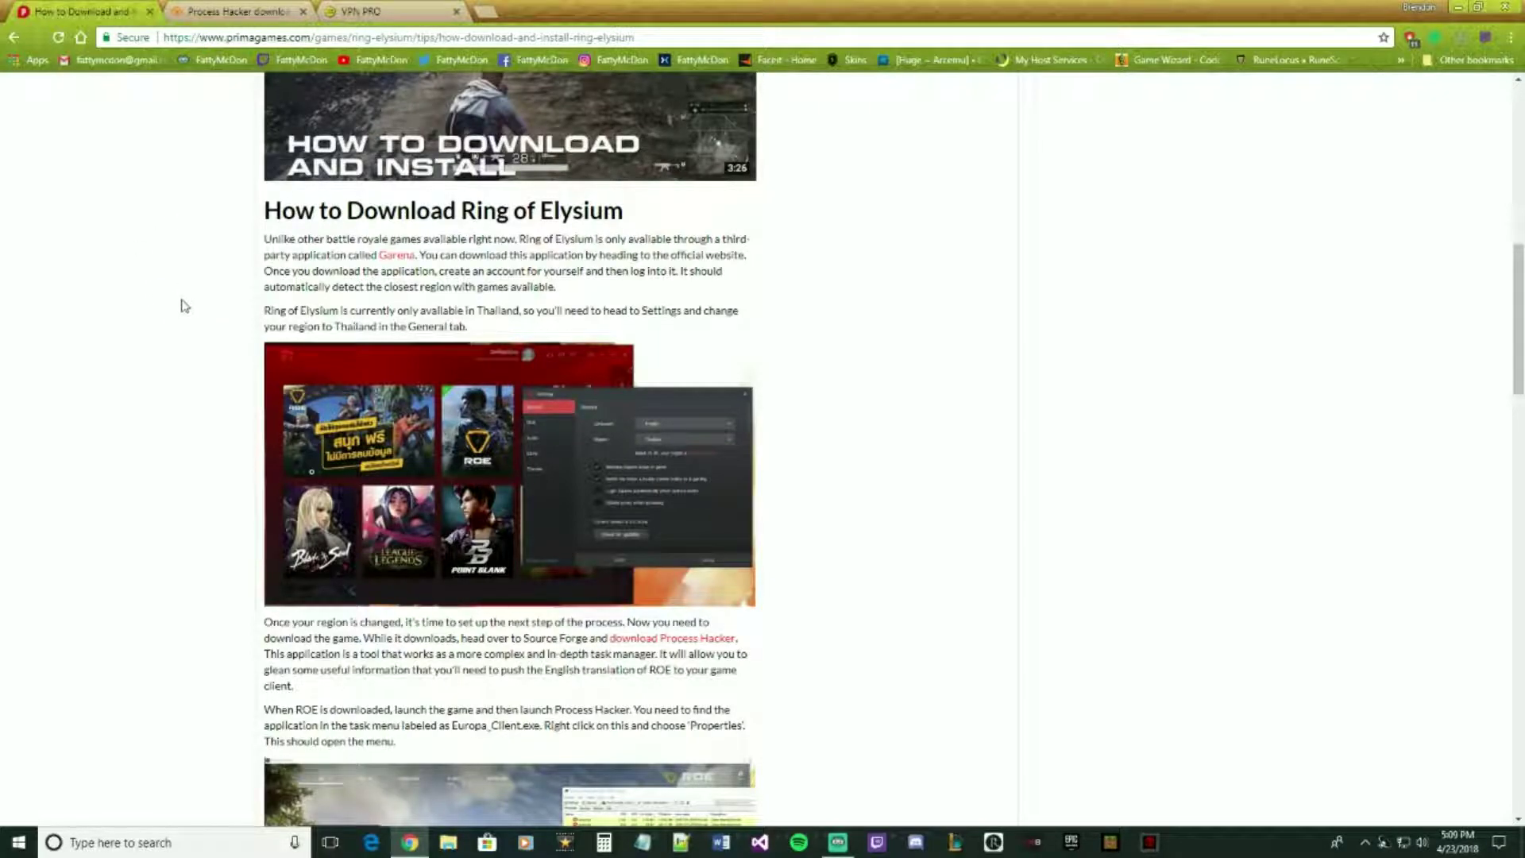
- Scroll to the guide's Process Hacker section and switch to the SourceForge Process Hacker tab
scroll(187, 310, down, 5)
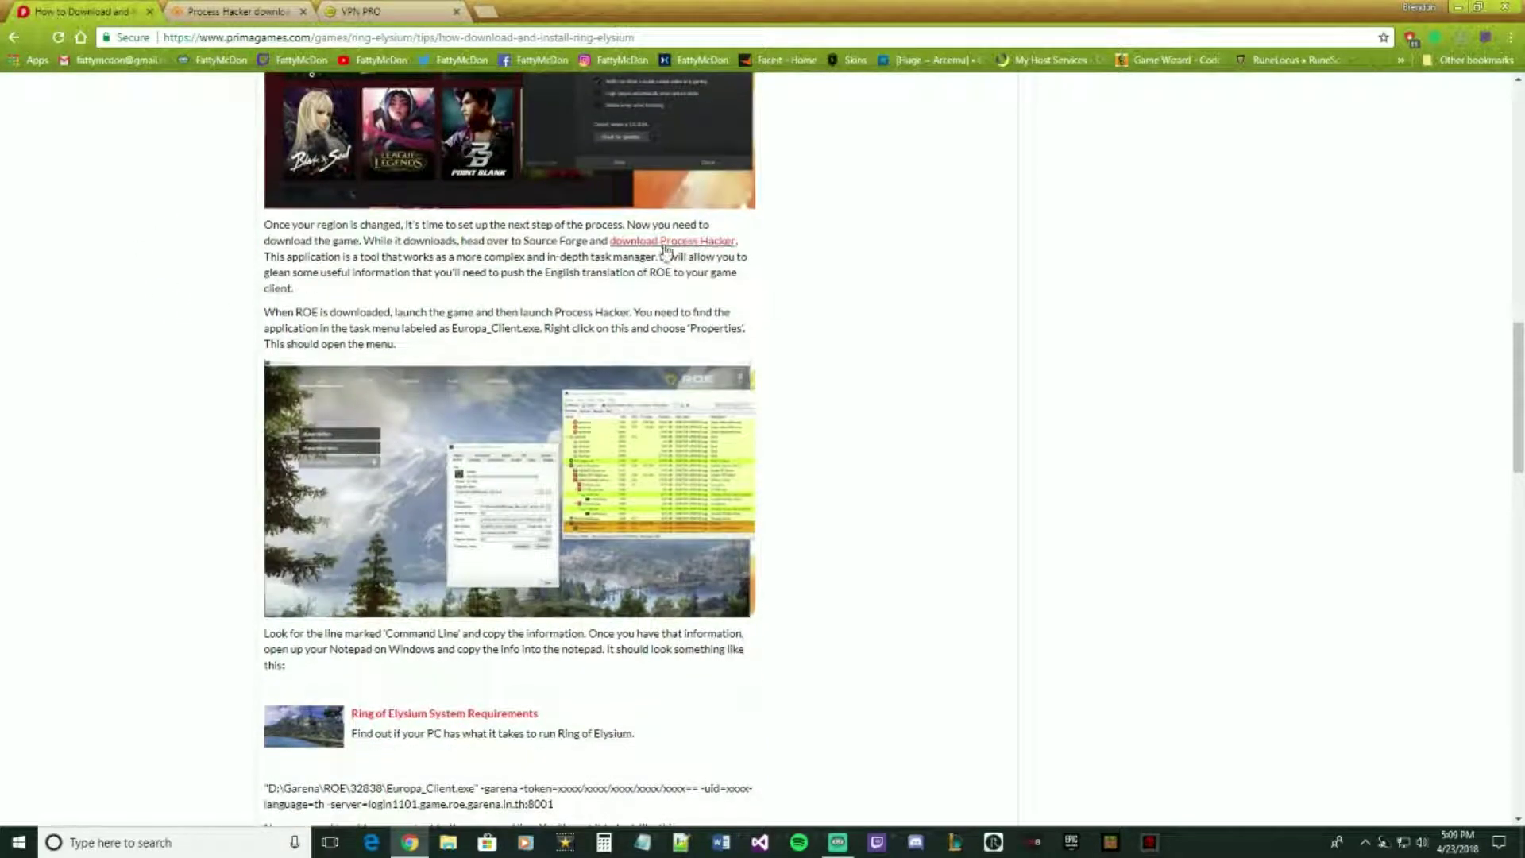
click(283, 19)
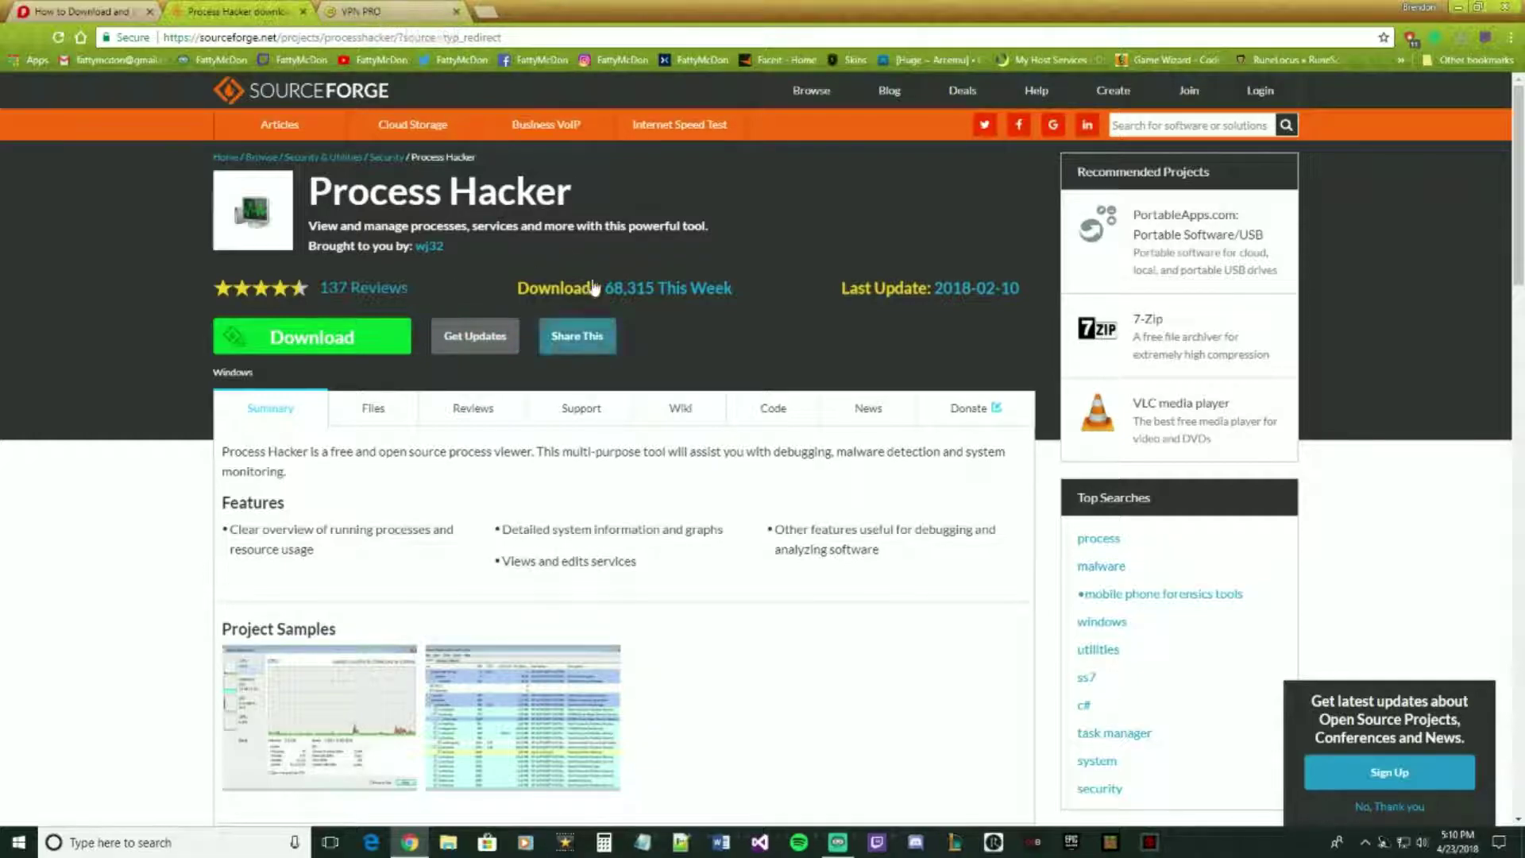
- Close the Process Hacker and VPN PRO tabs and minimise Chrome to the desktop
click(303, 12)
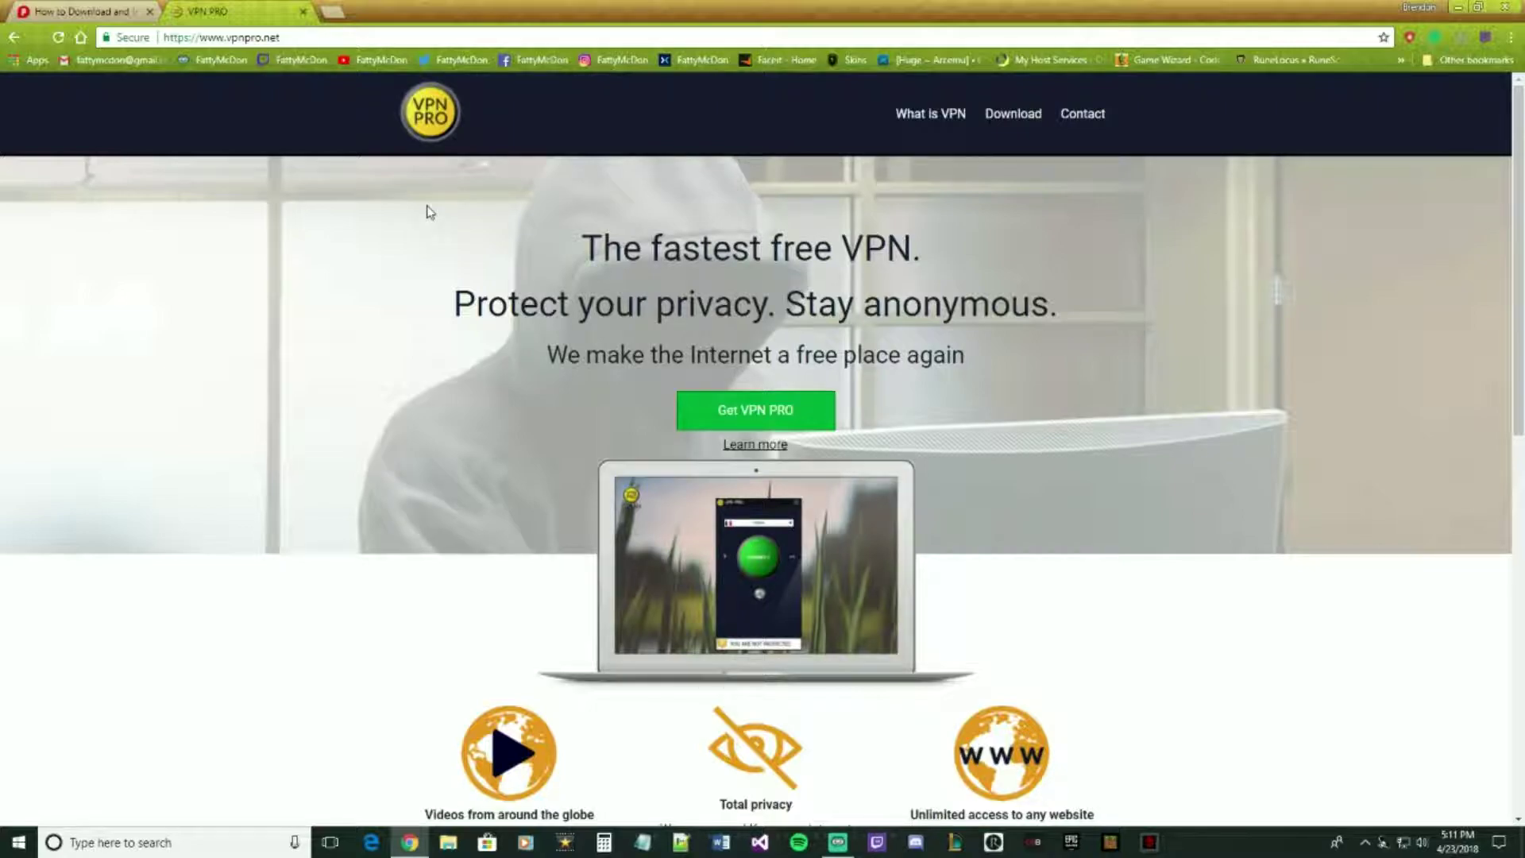
click(303, 12)
click(1460, 6)
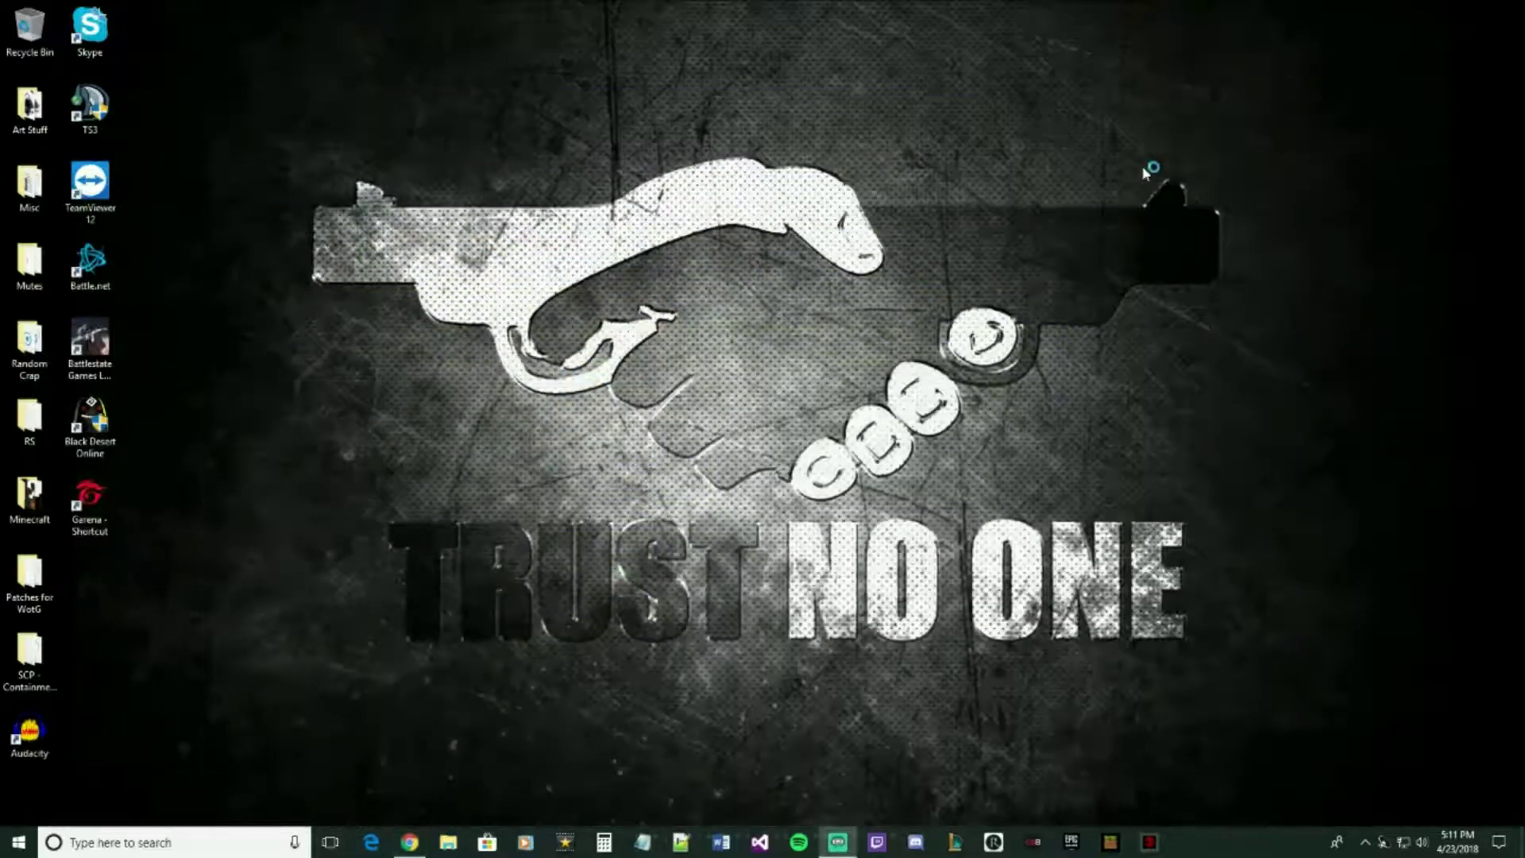
- Browse File Explorer to D:\Garena\Garena to locate the Garena application, then close it
click(448, 843)
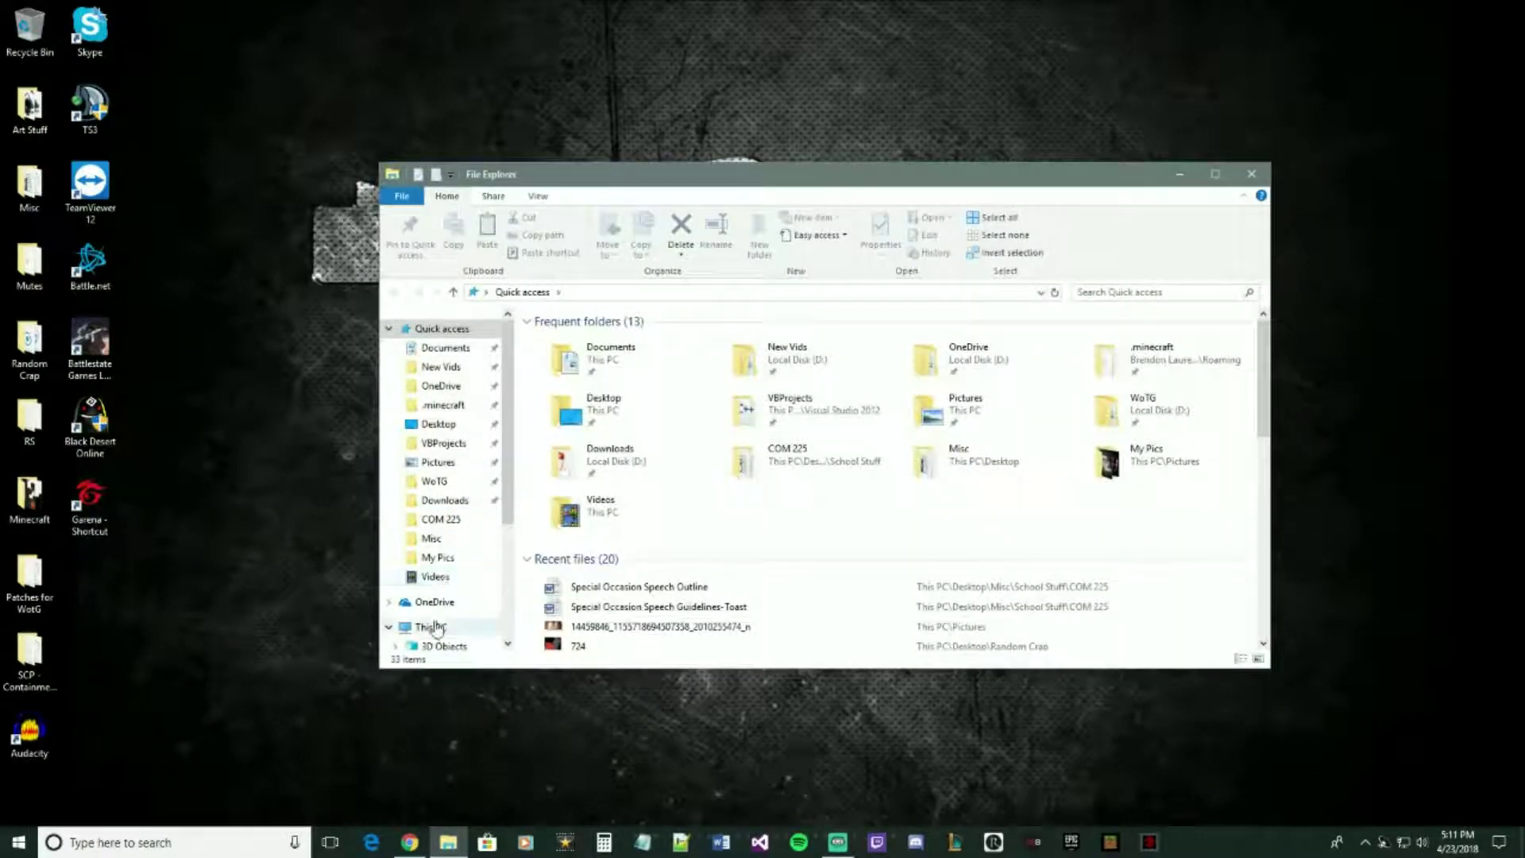
click(433, 626)
double_click(834, 518)
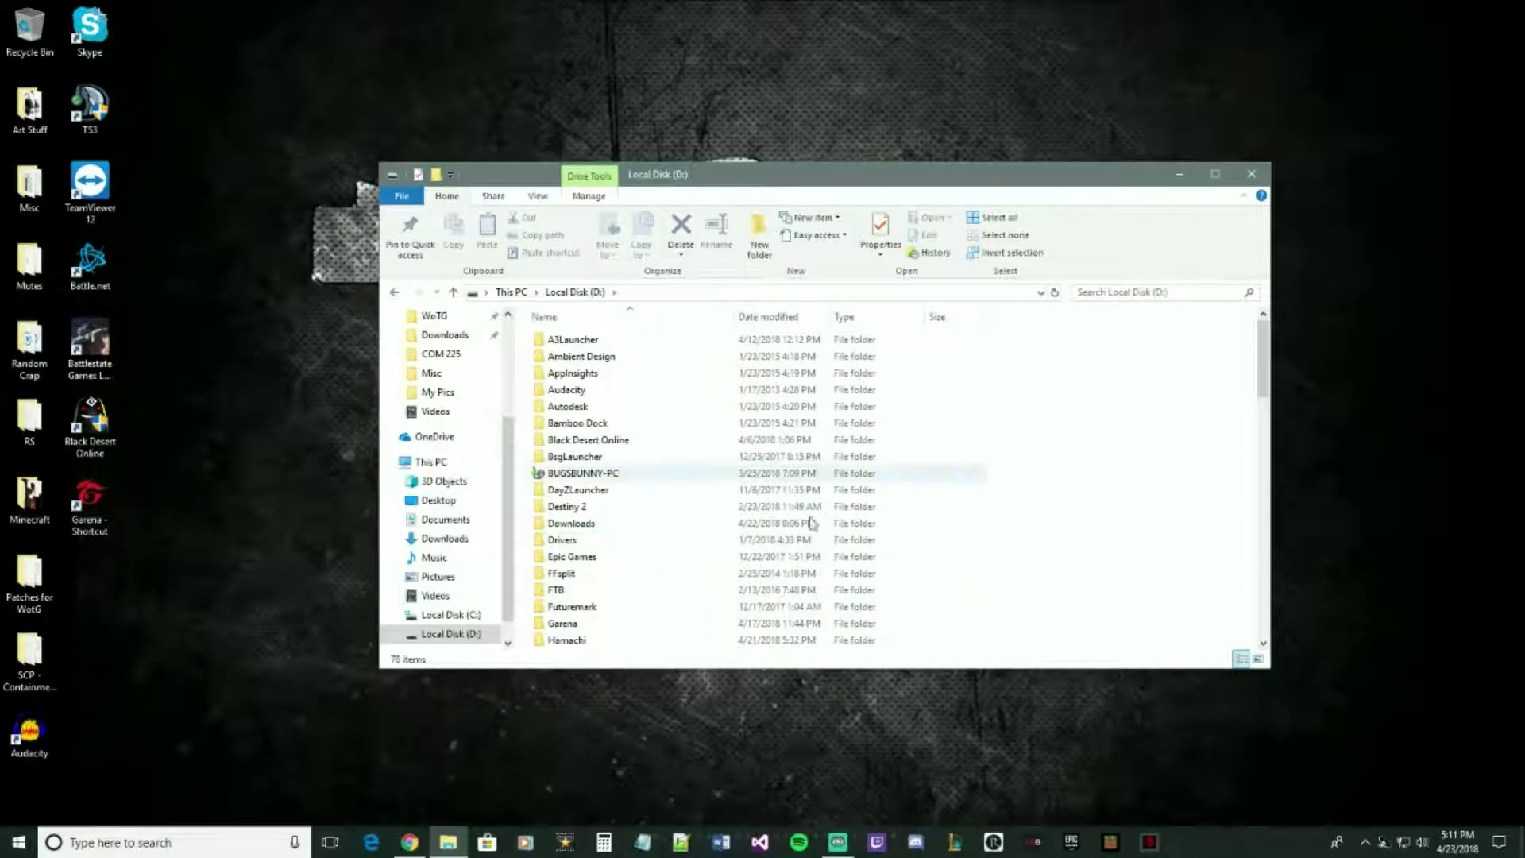
double_click(589, 624)
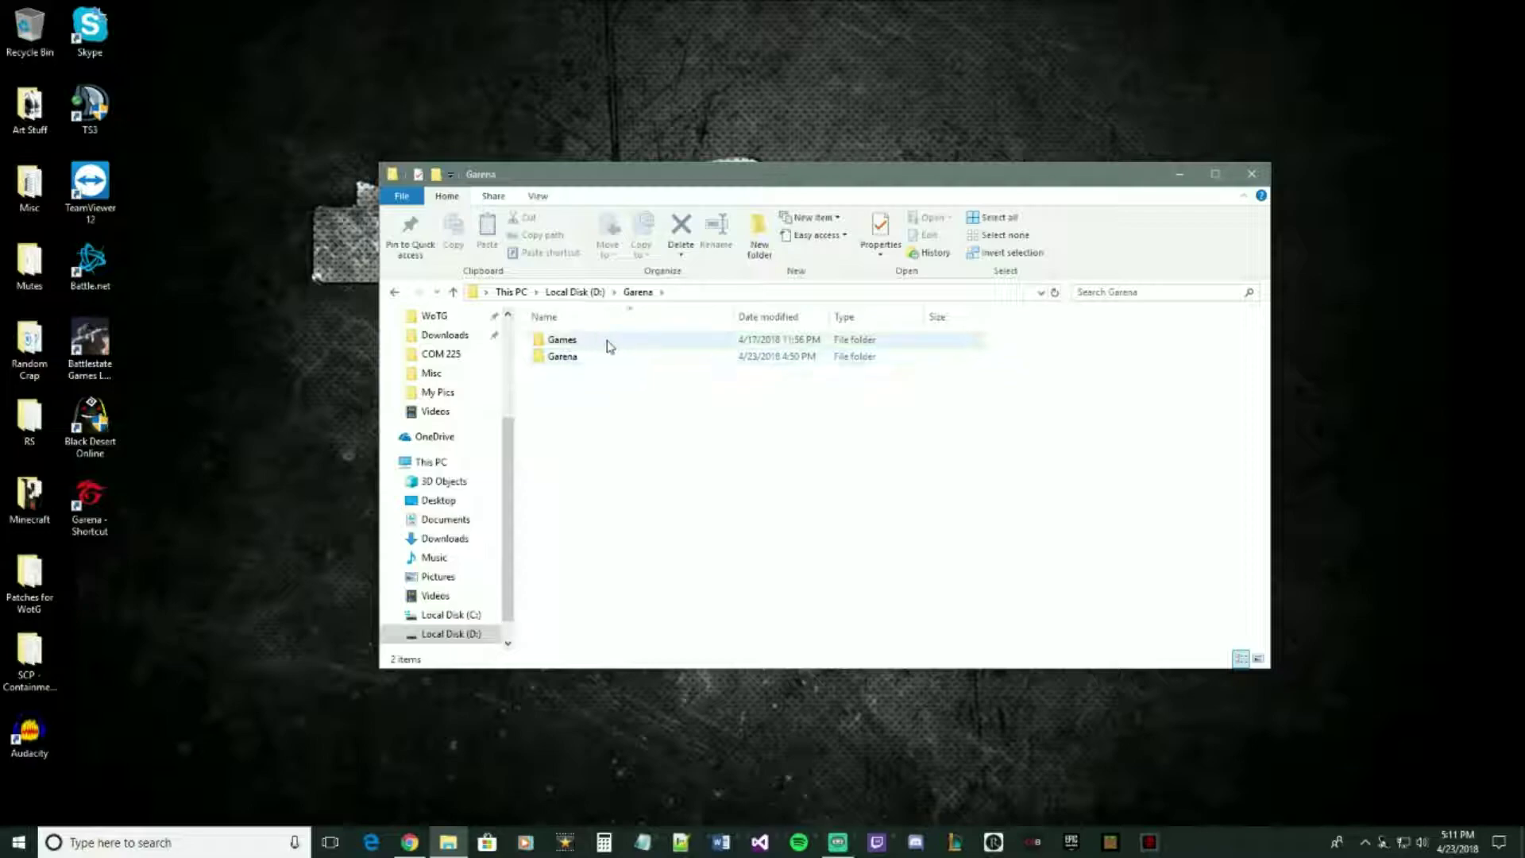
double_click(561, 359)
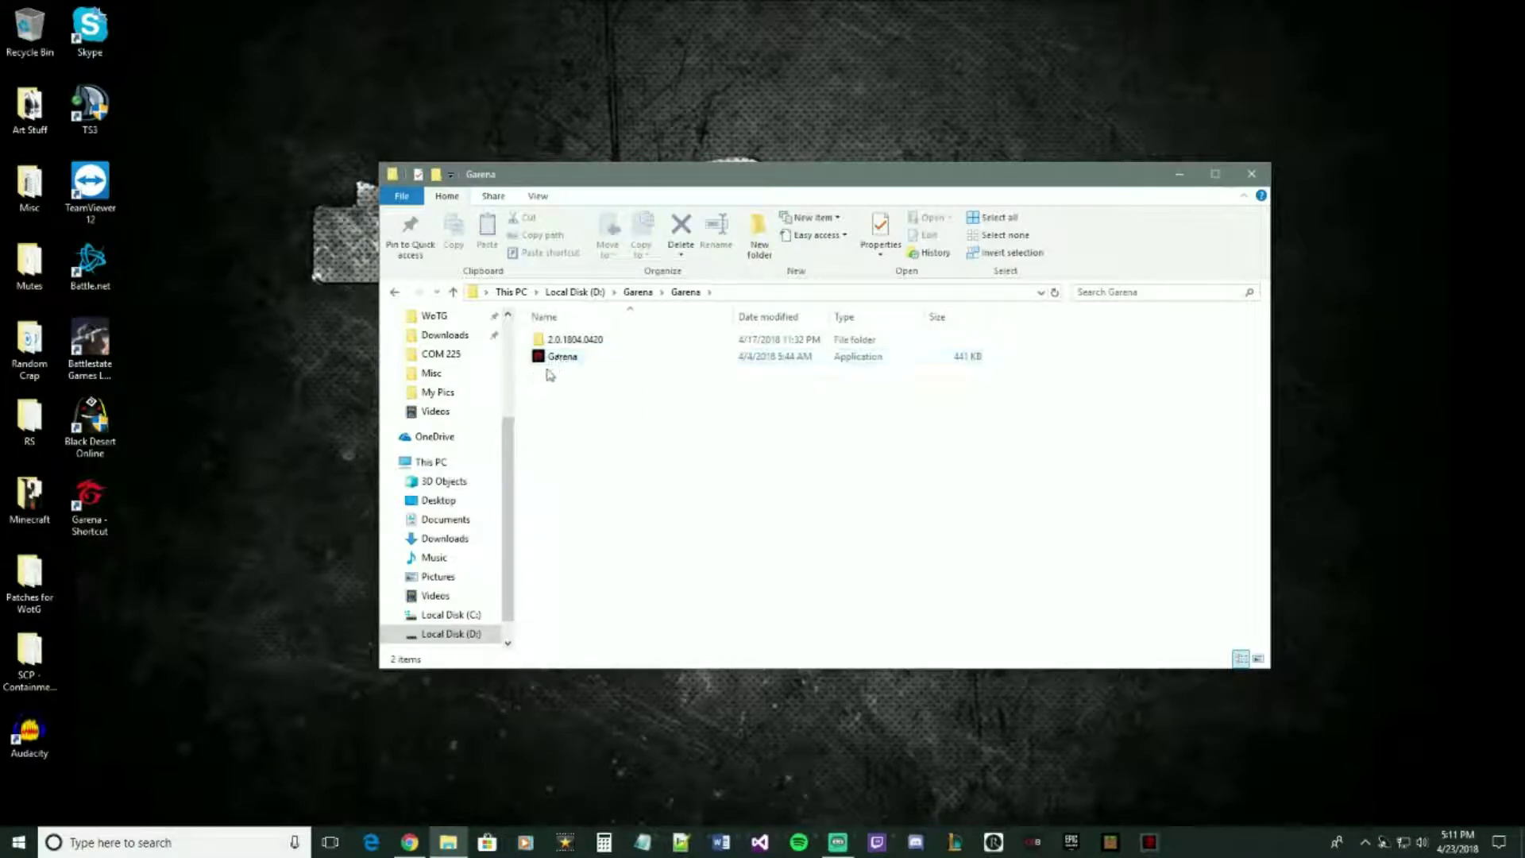
right_click(553, 364)
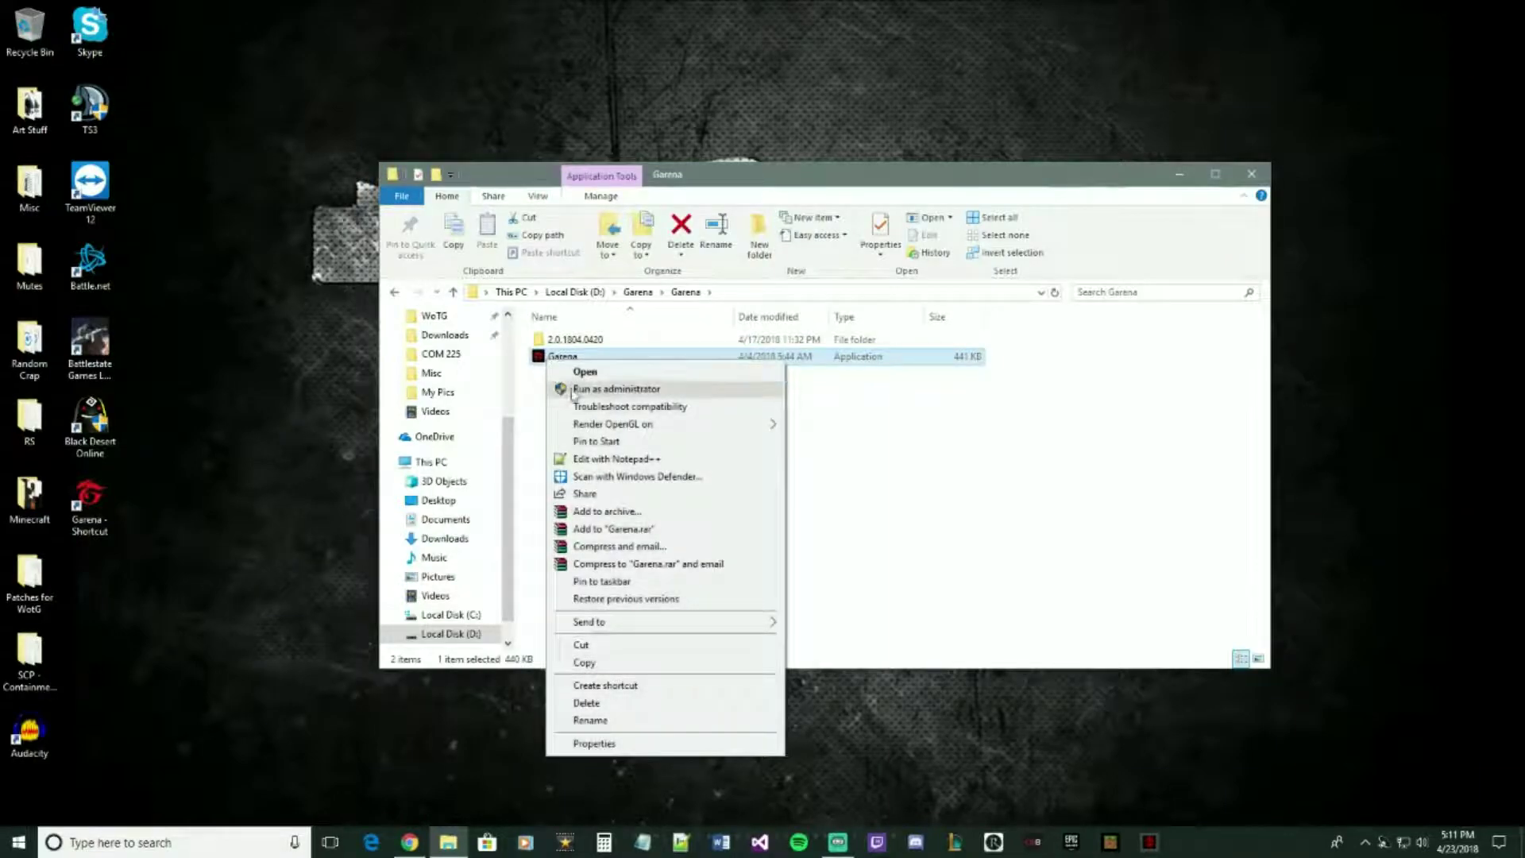
click(534, 465)
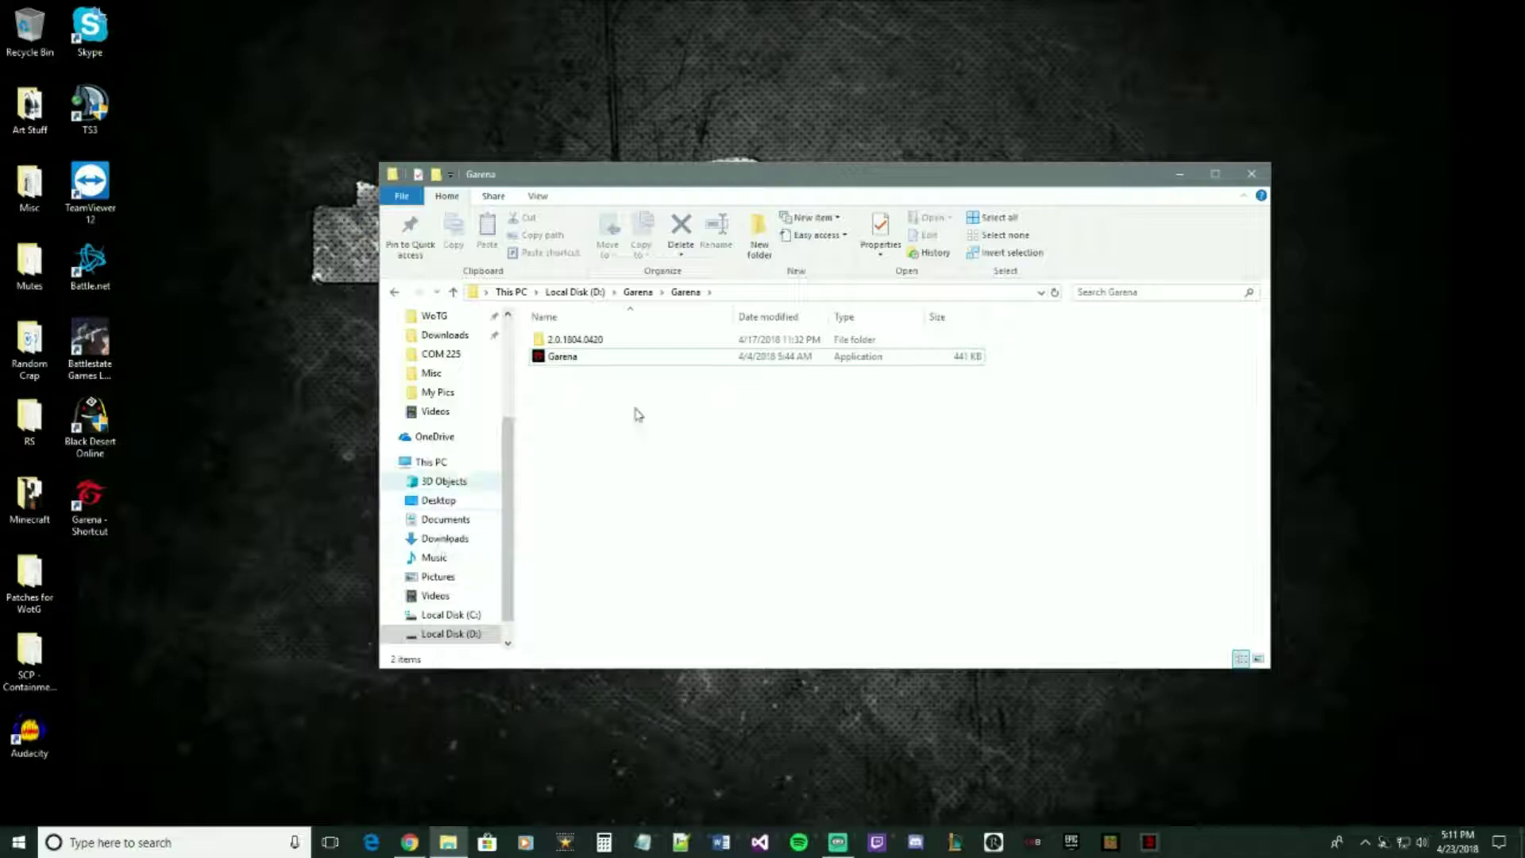
click(1268, 181)
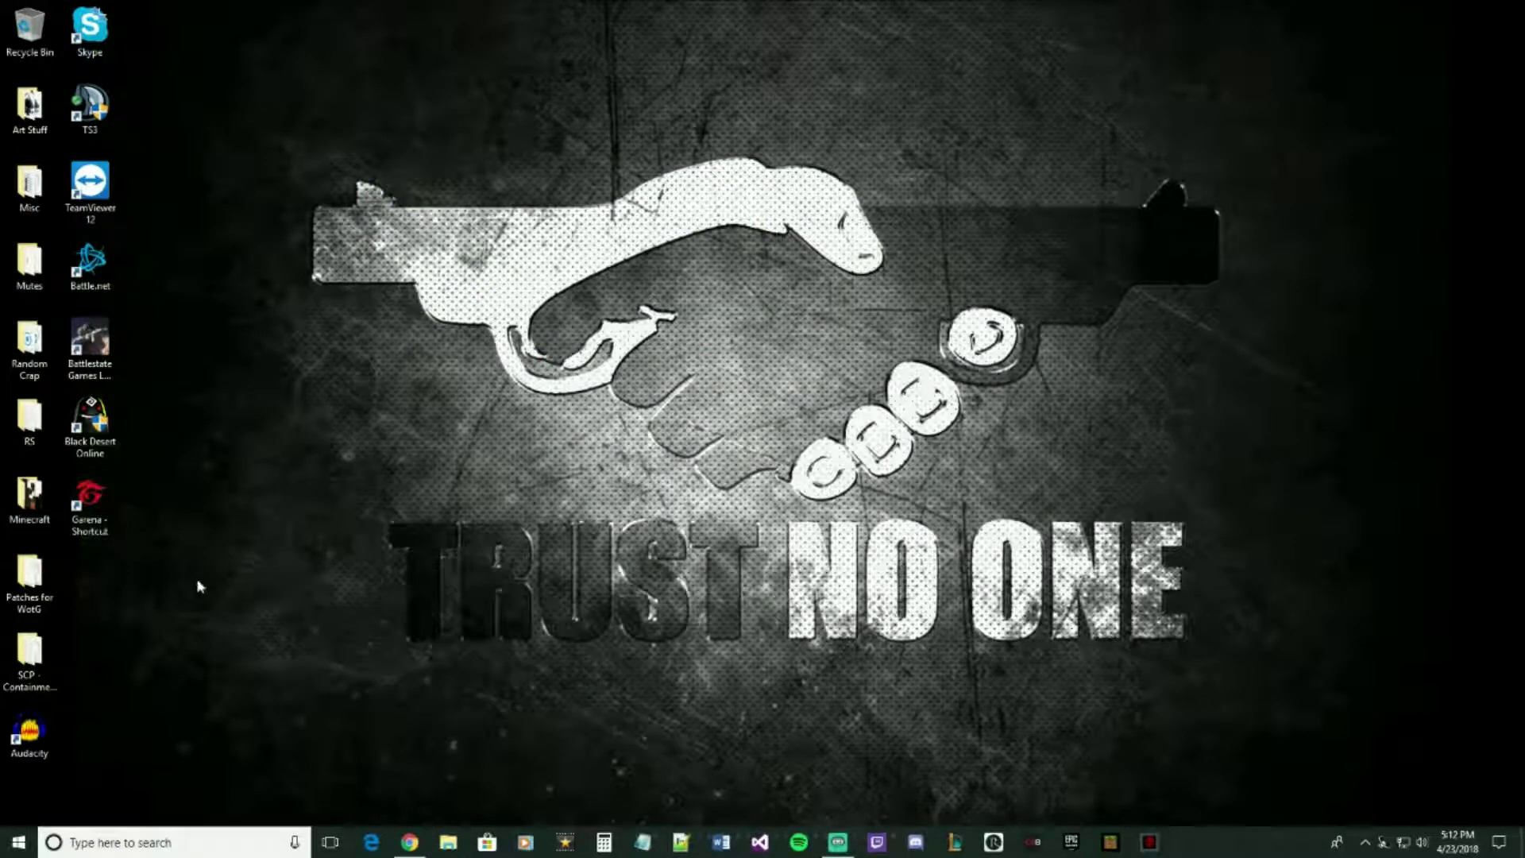
- Open the Garena desktop shortcut's Properties and place the caret in its Target field
right_click(95, 495)
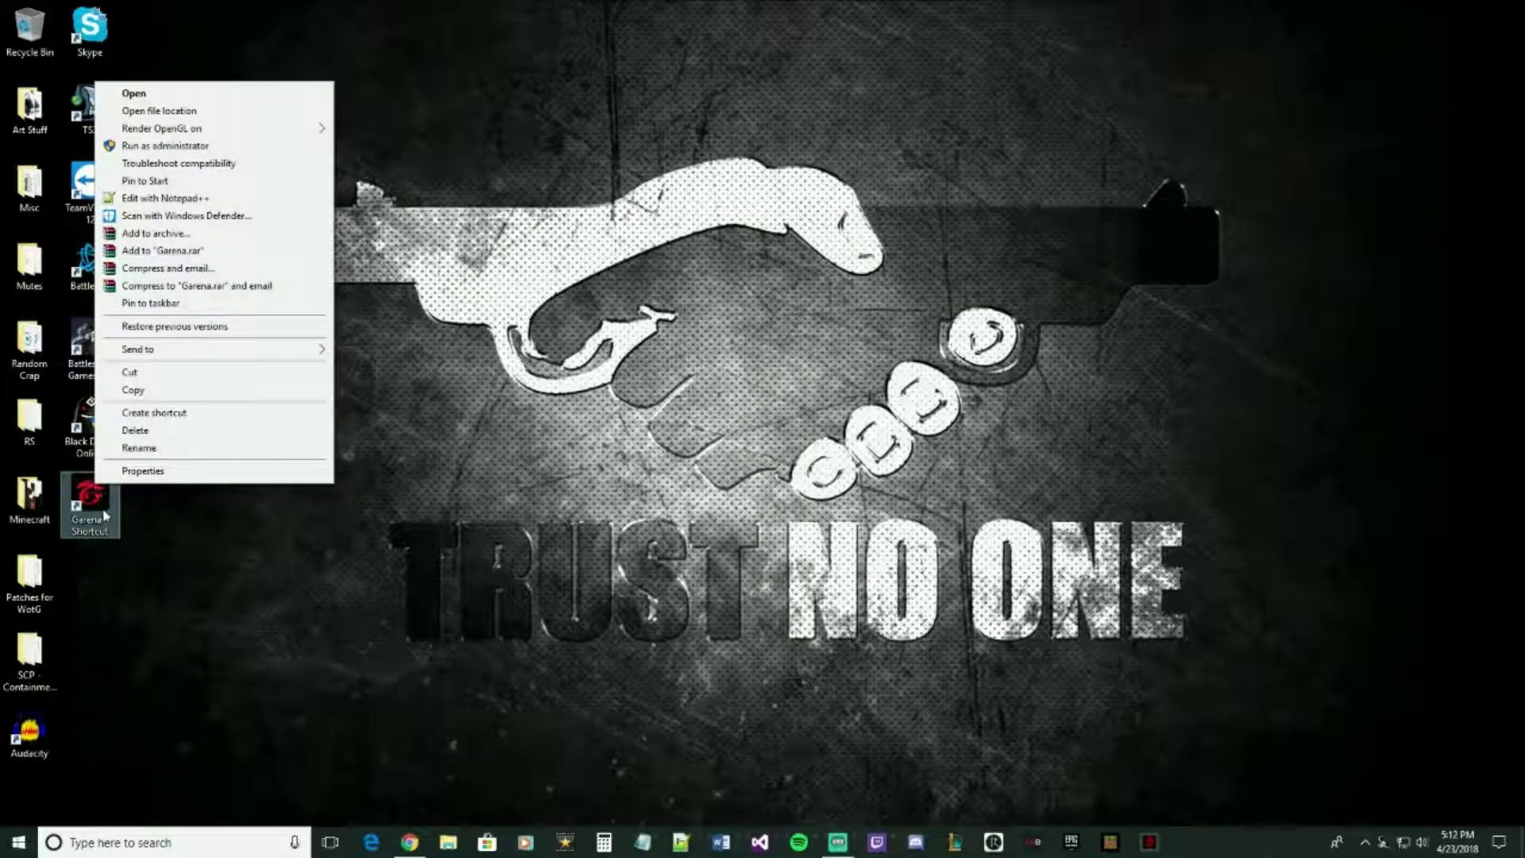
click(144, 472)
click(299, 547)
- Retype the -toggleapp 32838 argument after D:\Garena\Garena\Garena.exe in Target and apply it
click(195, 544)
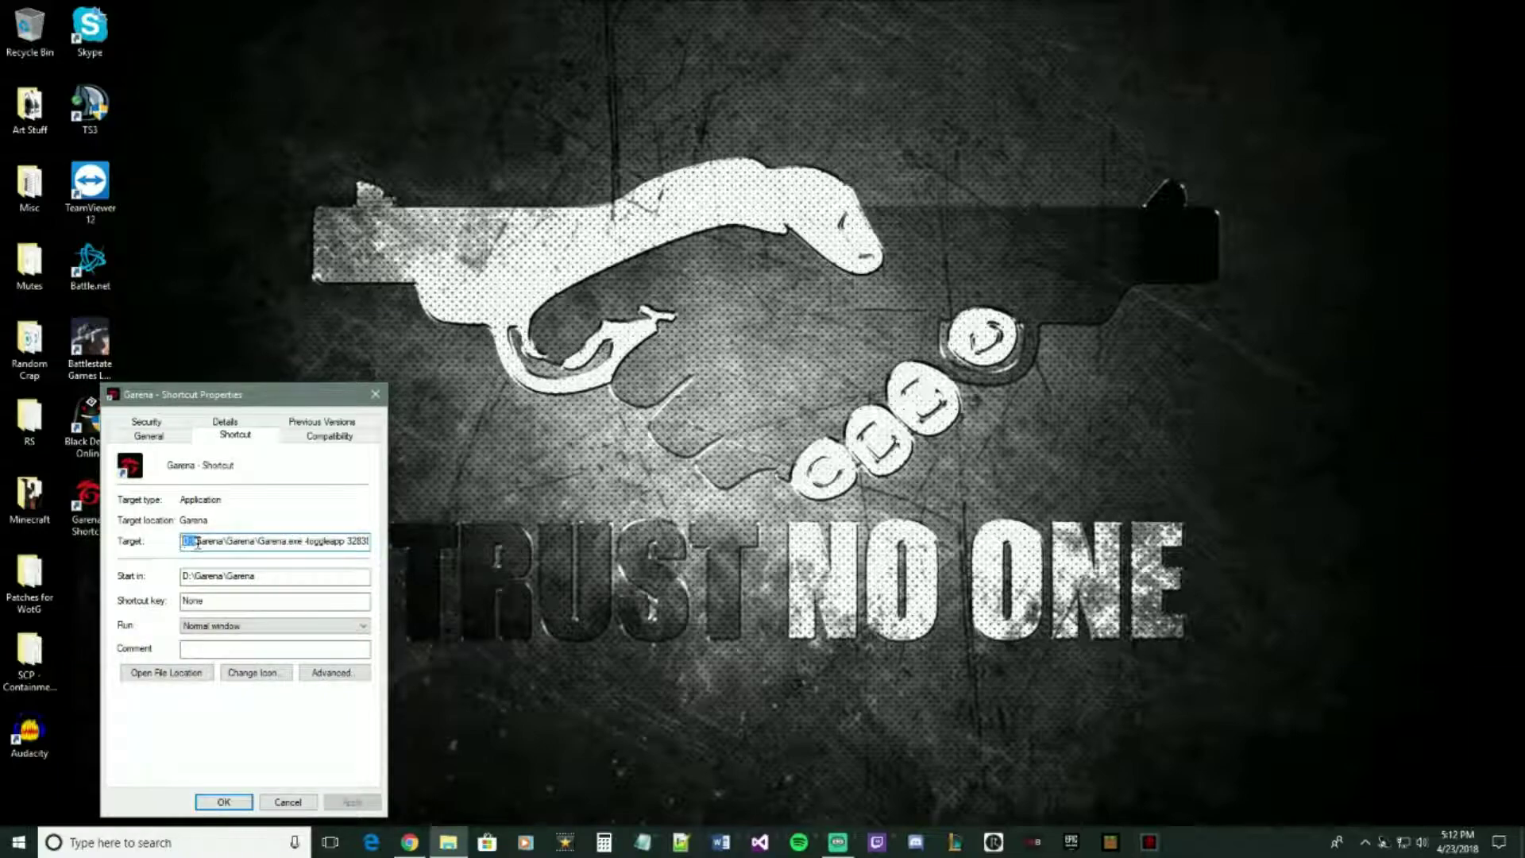
drag(185, 543, 302, 549)
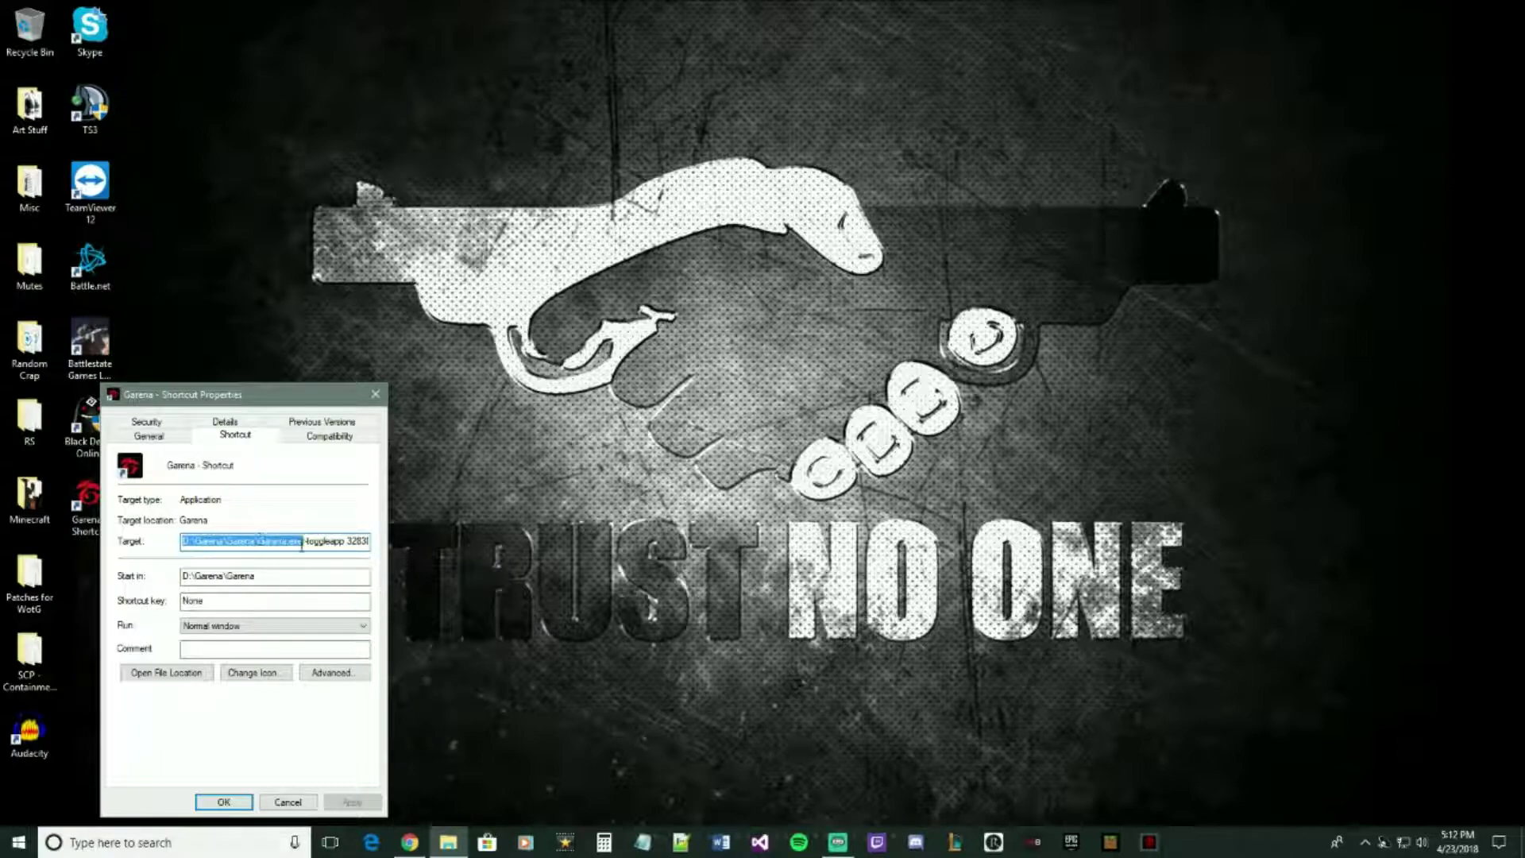
click(302, 544)
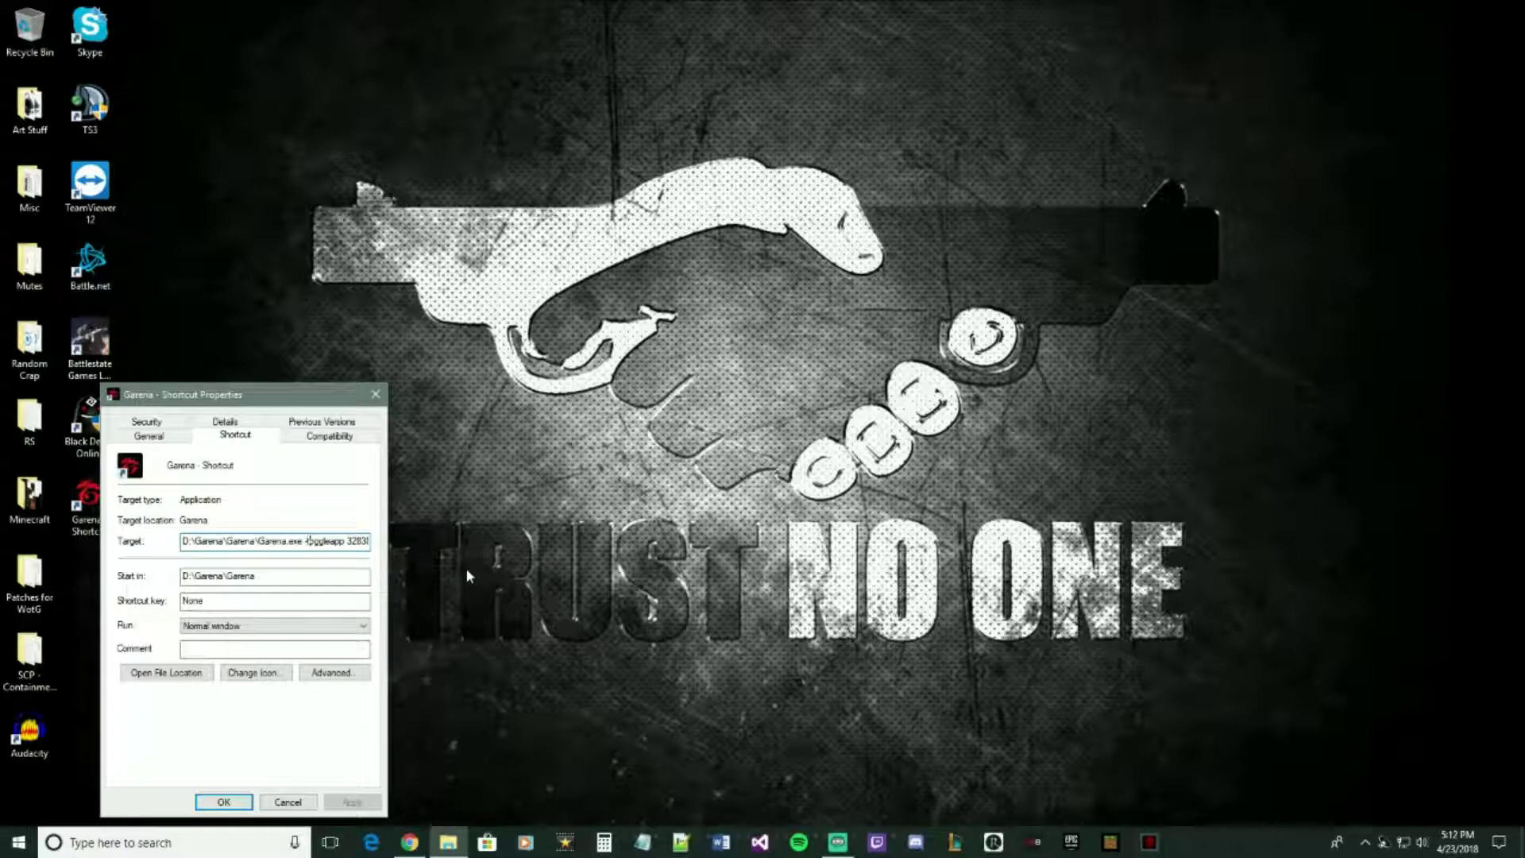
key(Right)
key(Right)
key(Right)
key(Right)
key(Right)
key(Right)
key(Right)
key(Right)
key(Right)
key(Right)
key(Right)
key(BackSpace)
key(BackSpace)
key(BackSpace)
key(BackSpace)
key(BackSpace)
key(BackSpace)
key(BackSpace)
key(BackSpace)
key(BackSpace)
key(BackSpace)
key(BackSpace)
key(BackSpace)
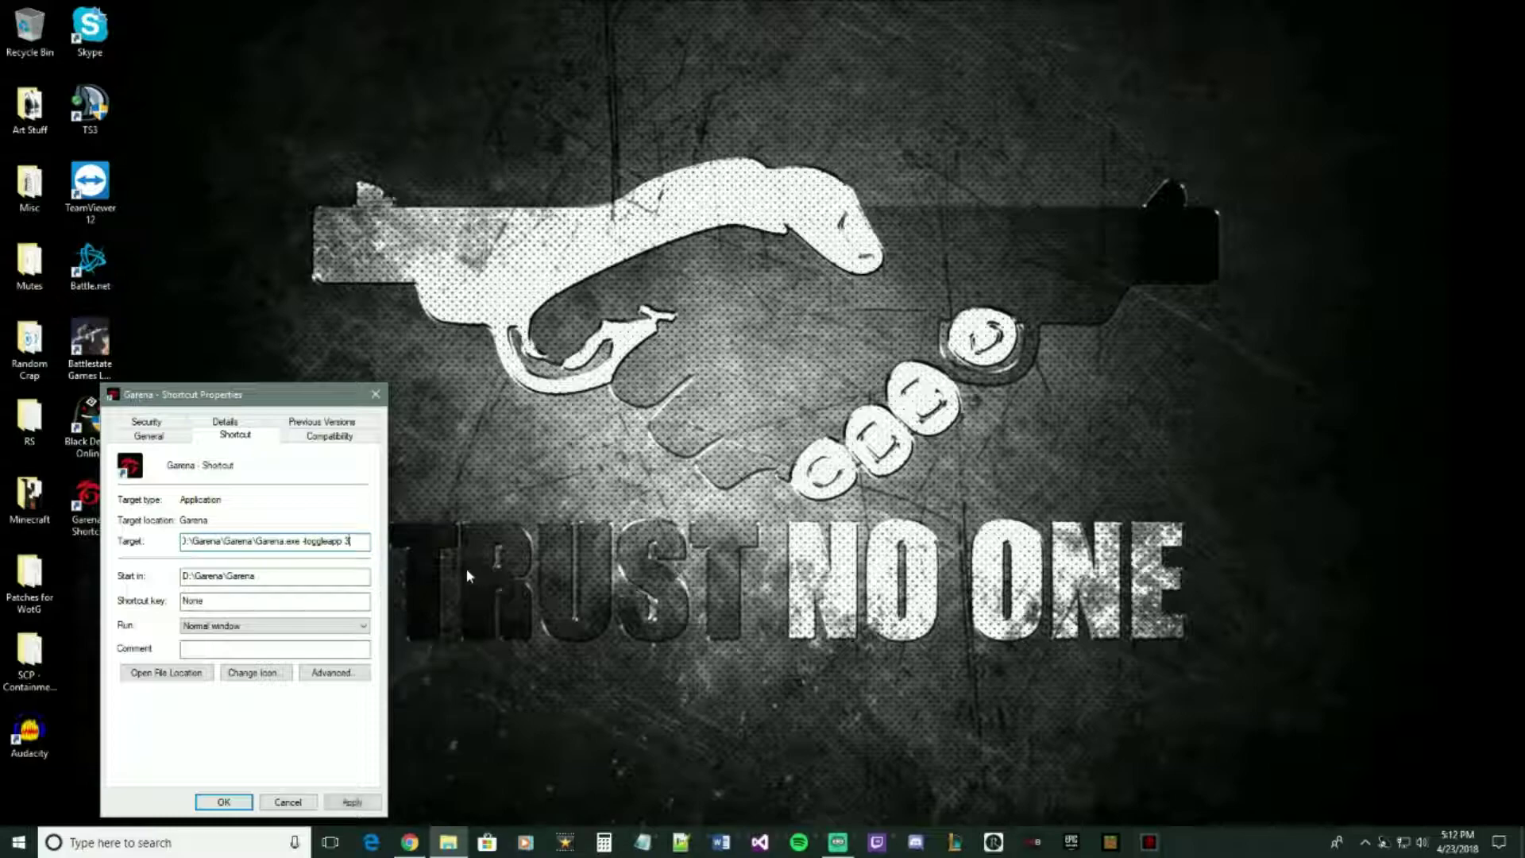
key(BackSpace)
key(BackSpace)
key(BackSpace)
key(BackSpace)
text(-toggleapp 32838)
click(352, 802)
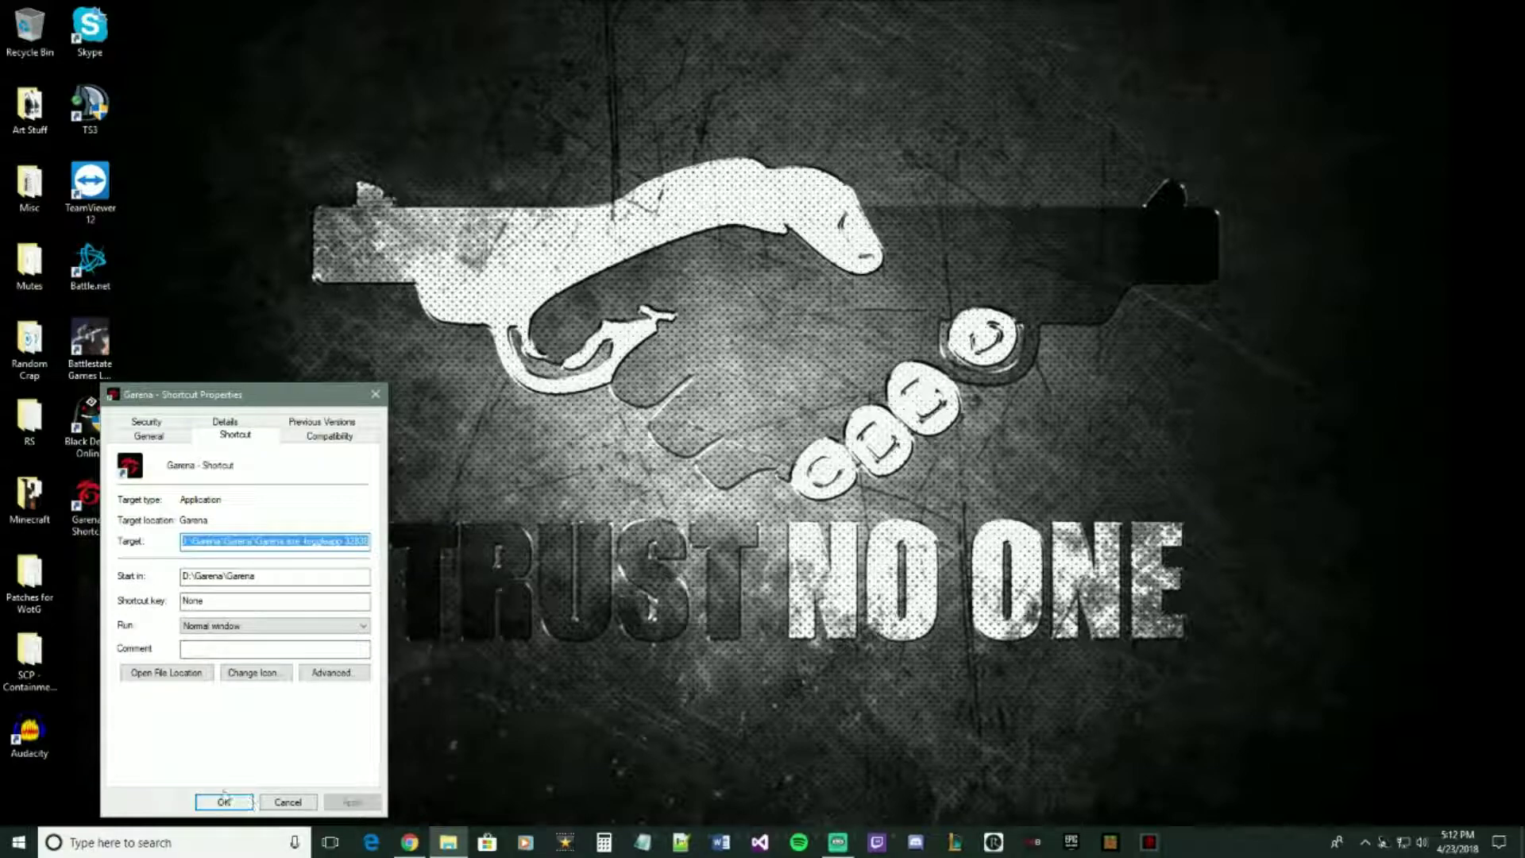
- Try quoting the Garena.exe path, then remove the quotes and delete -toggleapp 32838
click(210, 541)
click(302, 541)
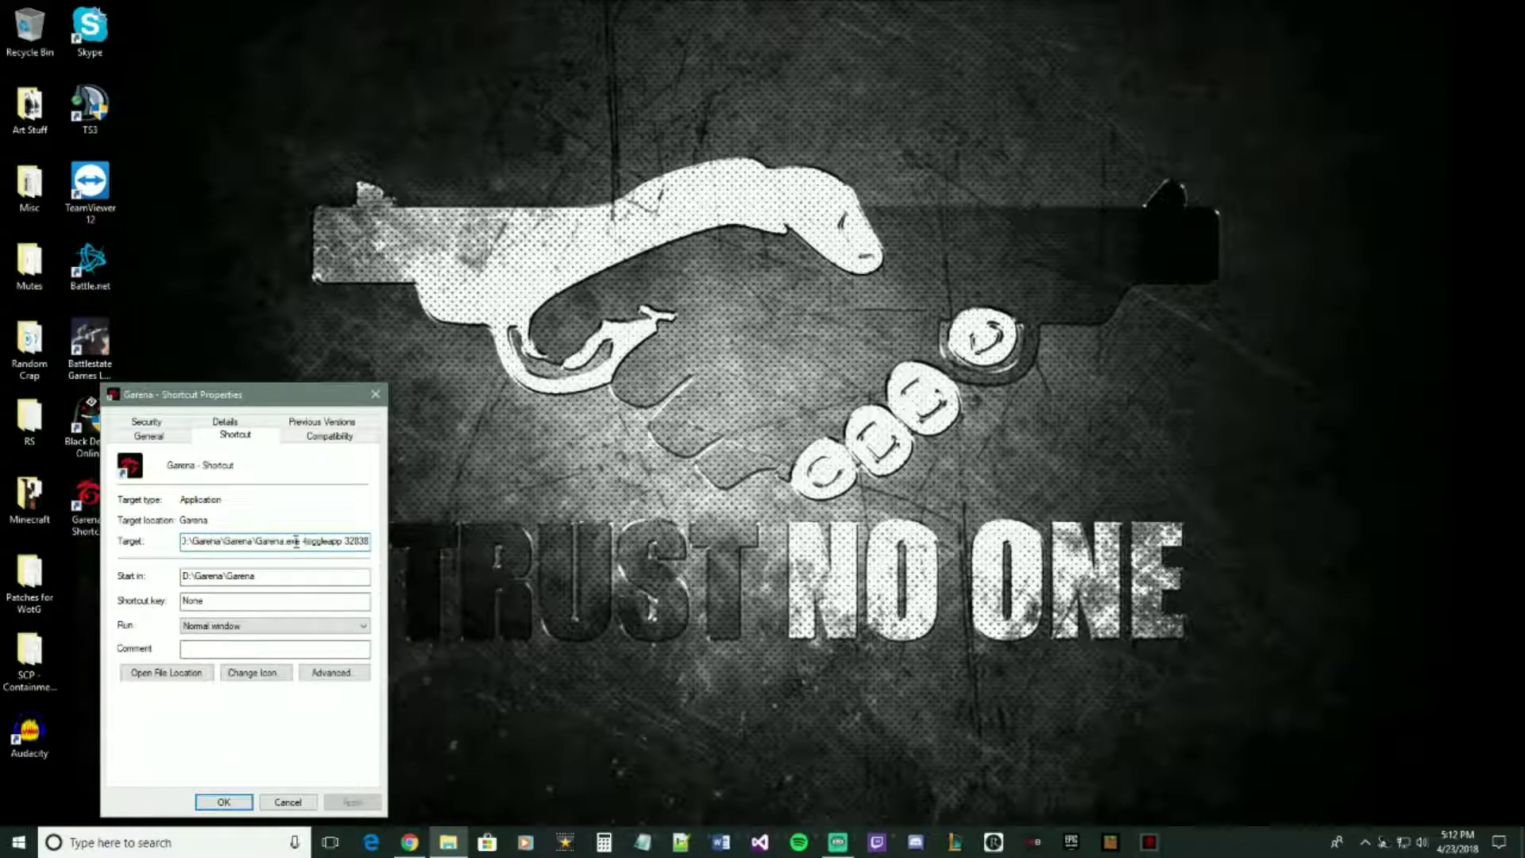
text(")
click(184, 541)
text(")
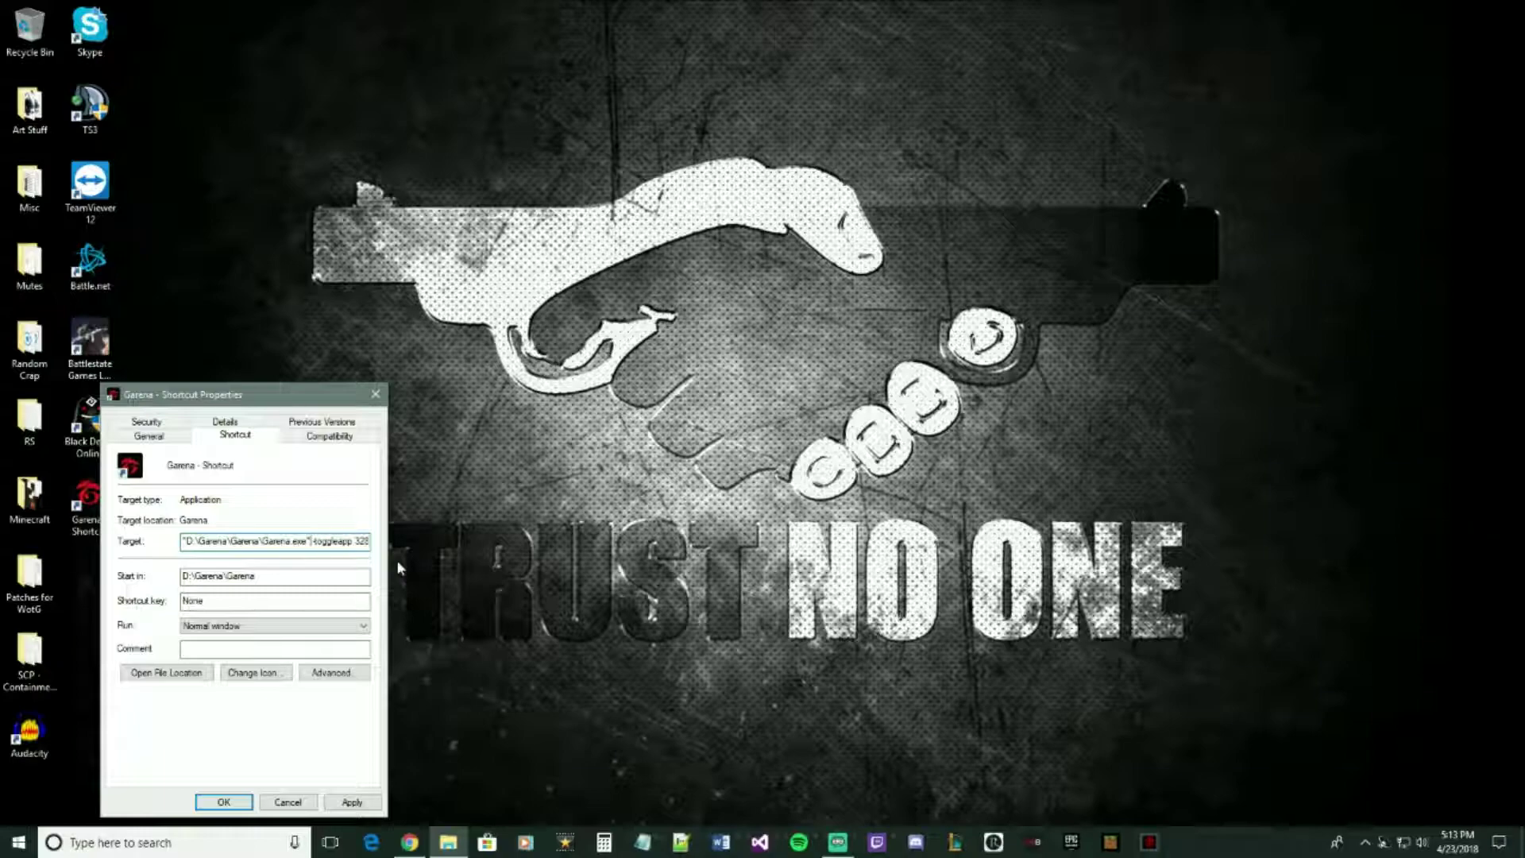
key(BackSpace)
key(Delete)
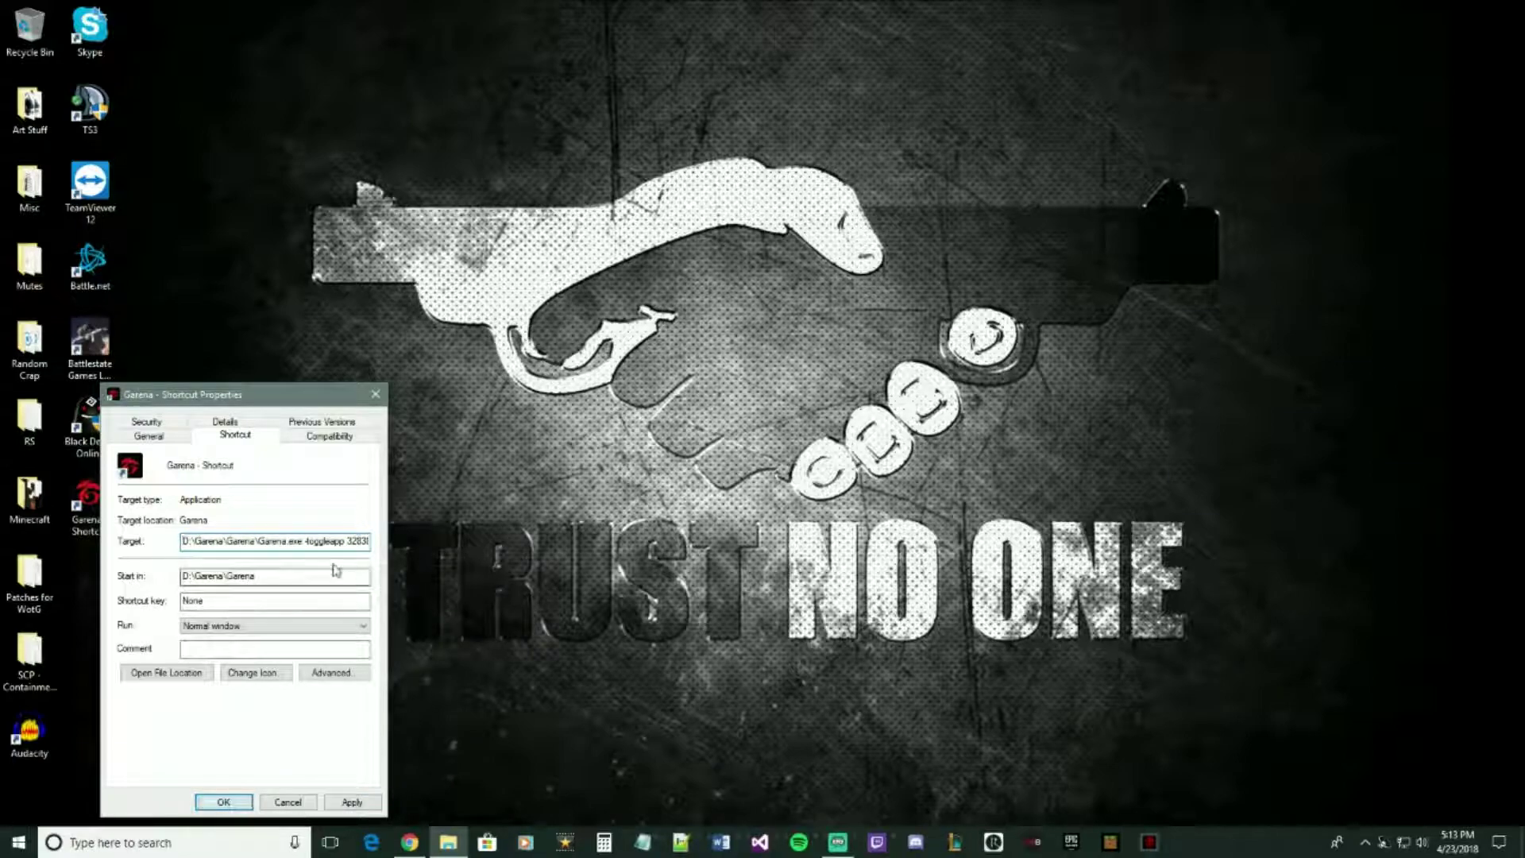
drag(301, 541, 432, 555)
key(Delete)
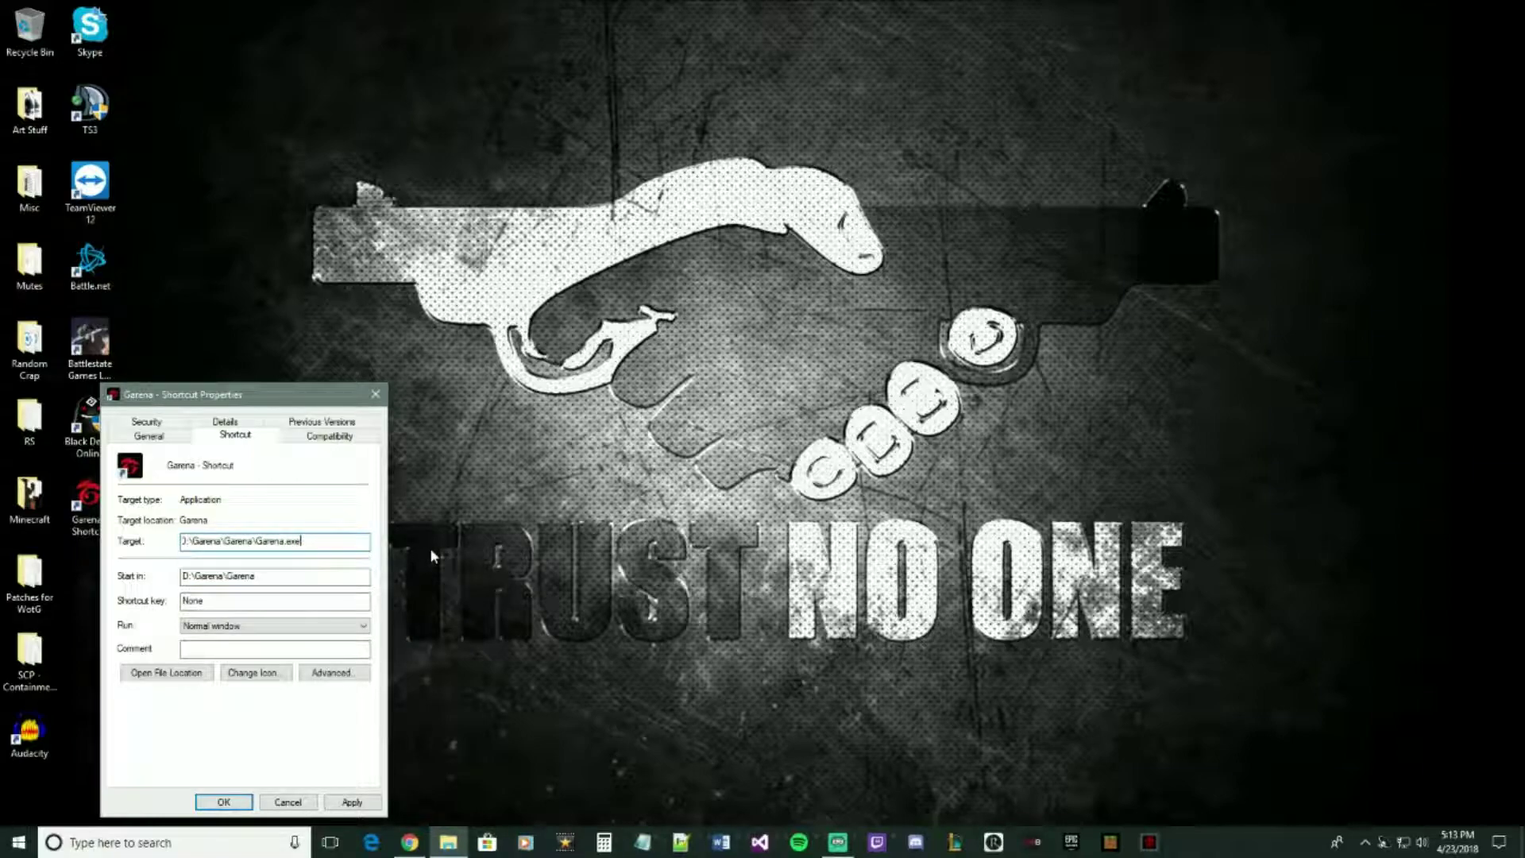
- Save the shortcut, log in to Garena, and re-save Settings with region switched to Singapore, then back to Thailand
click(245, 806)
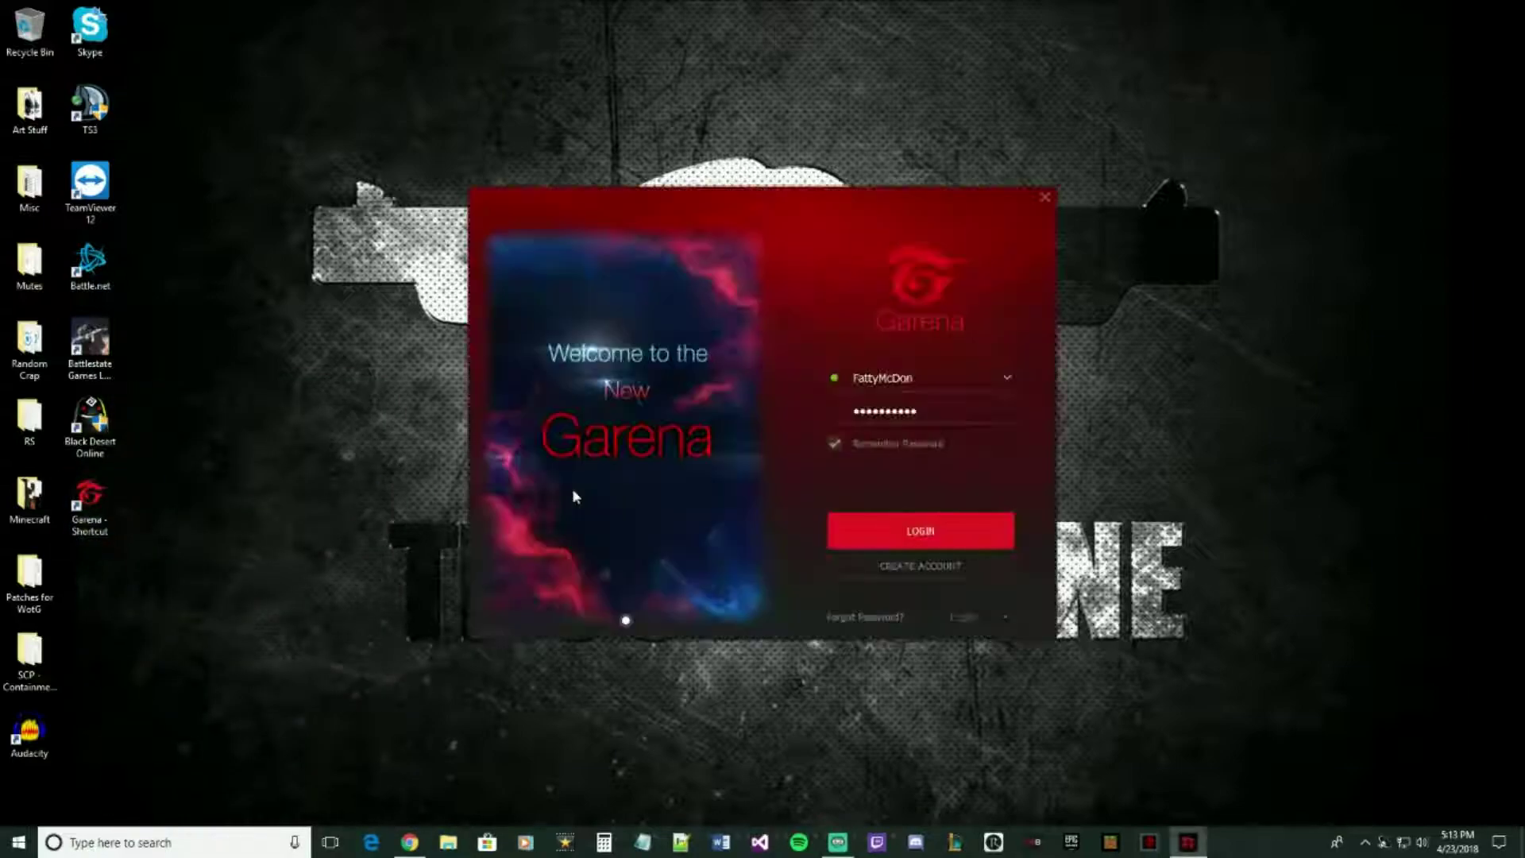
click(902, 527)
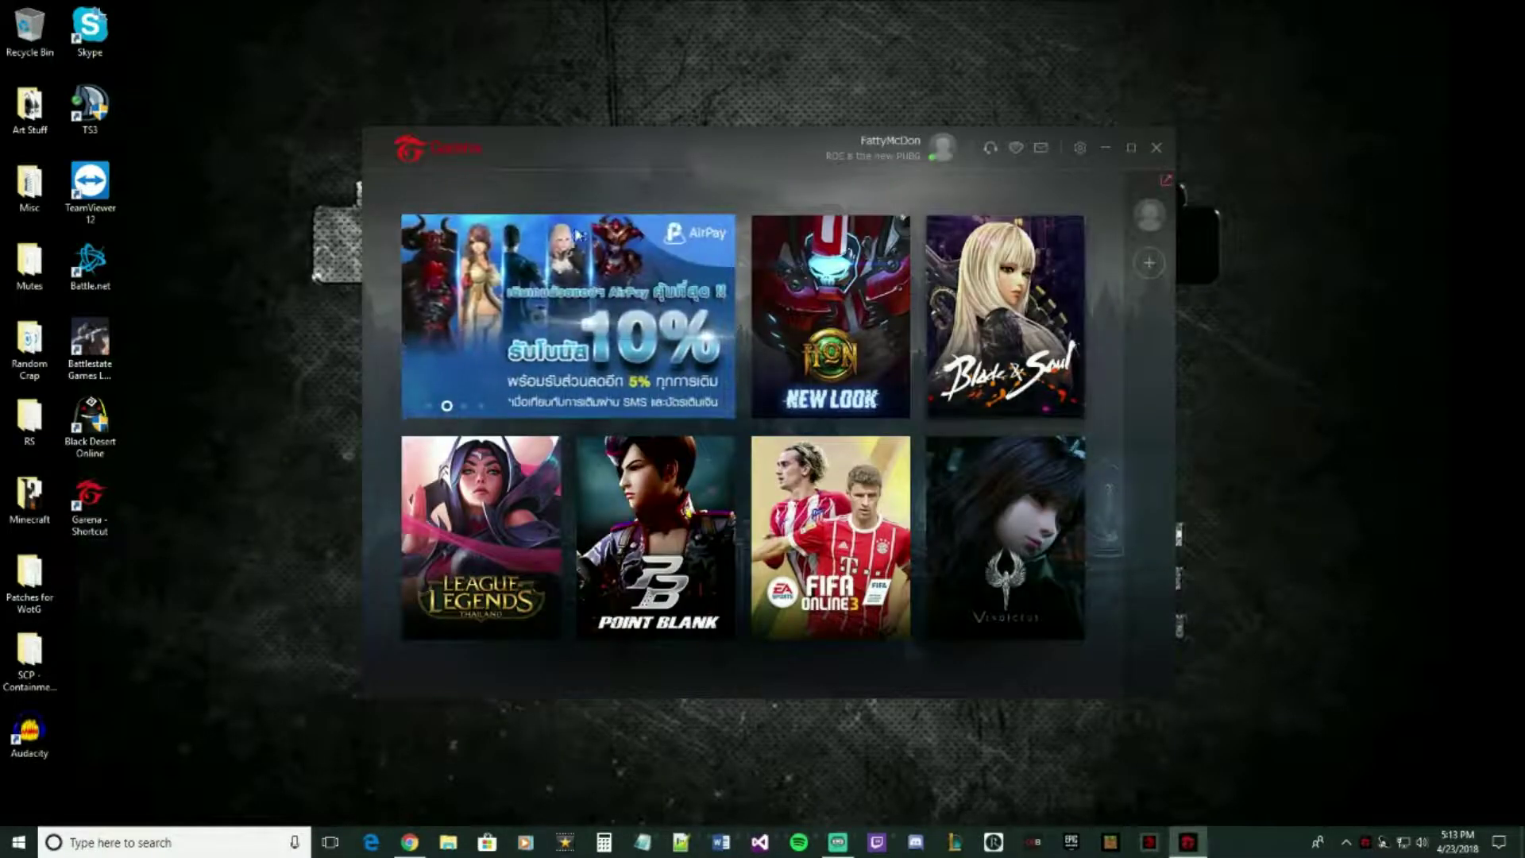
click(1081, 149)
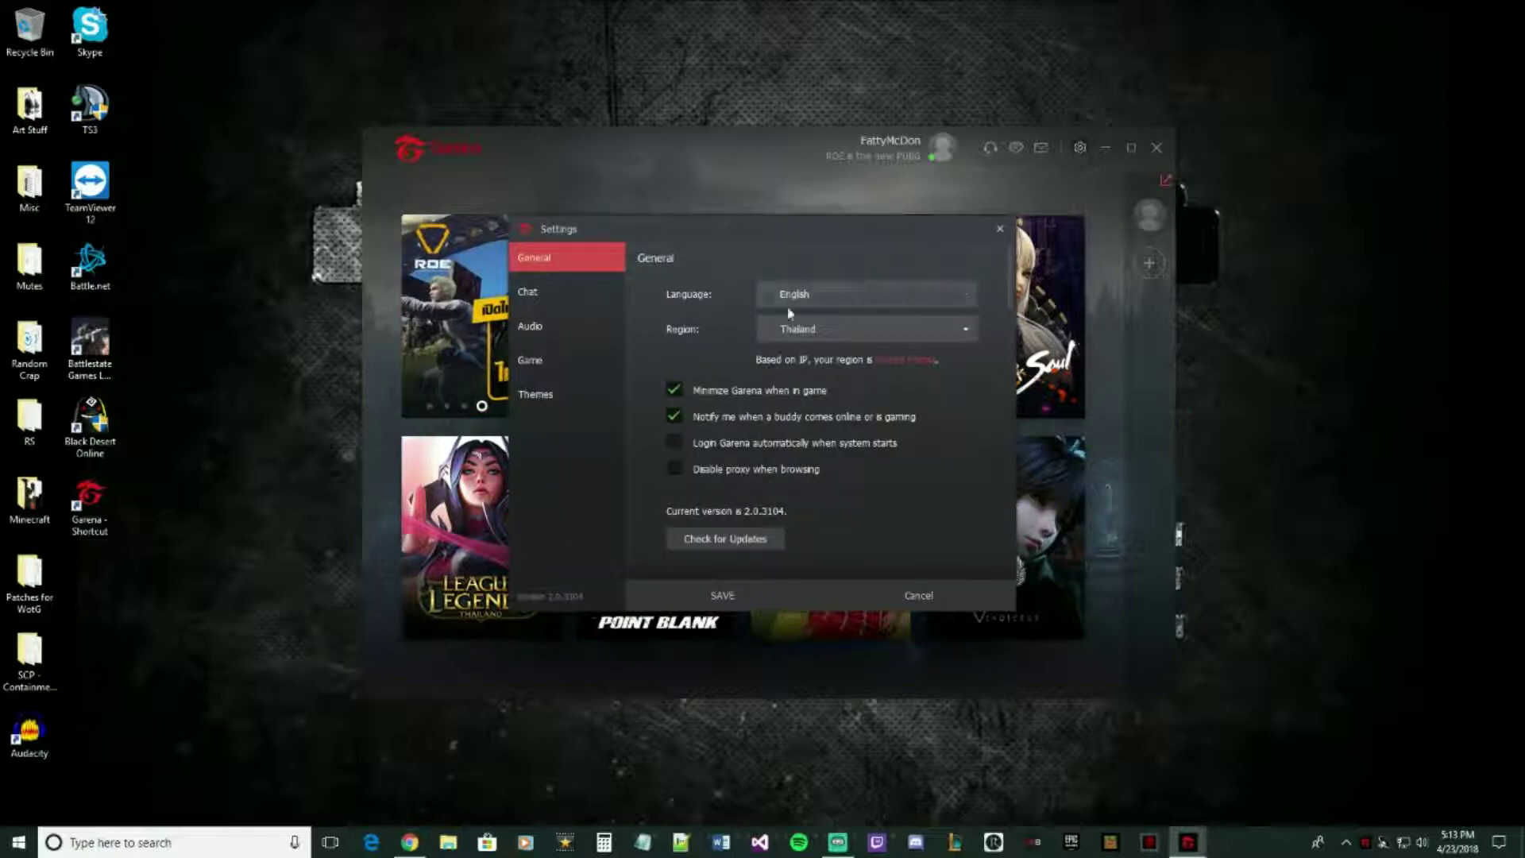
click(815, 330)
click(807, 442)
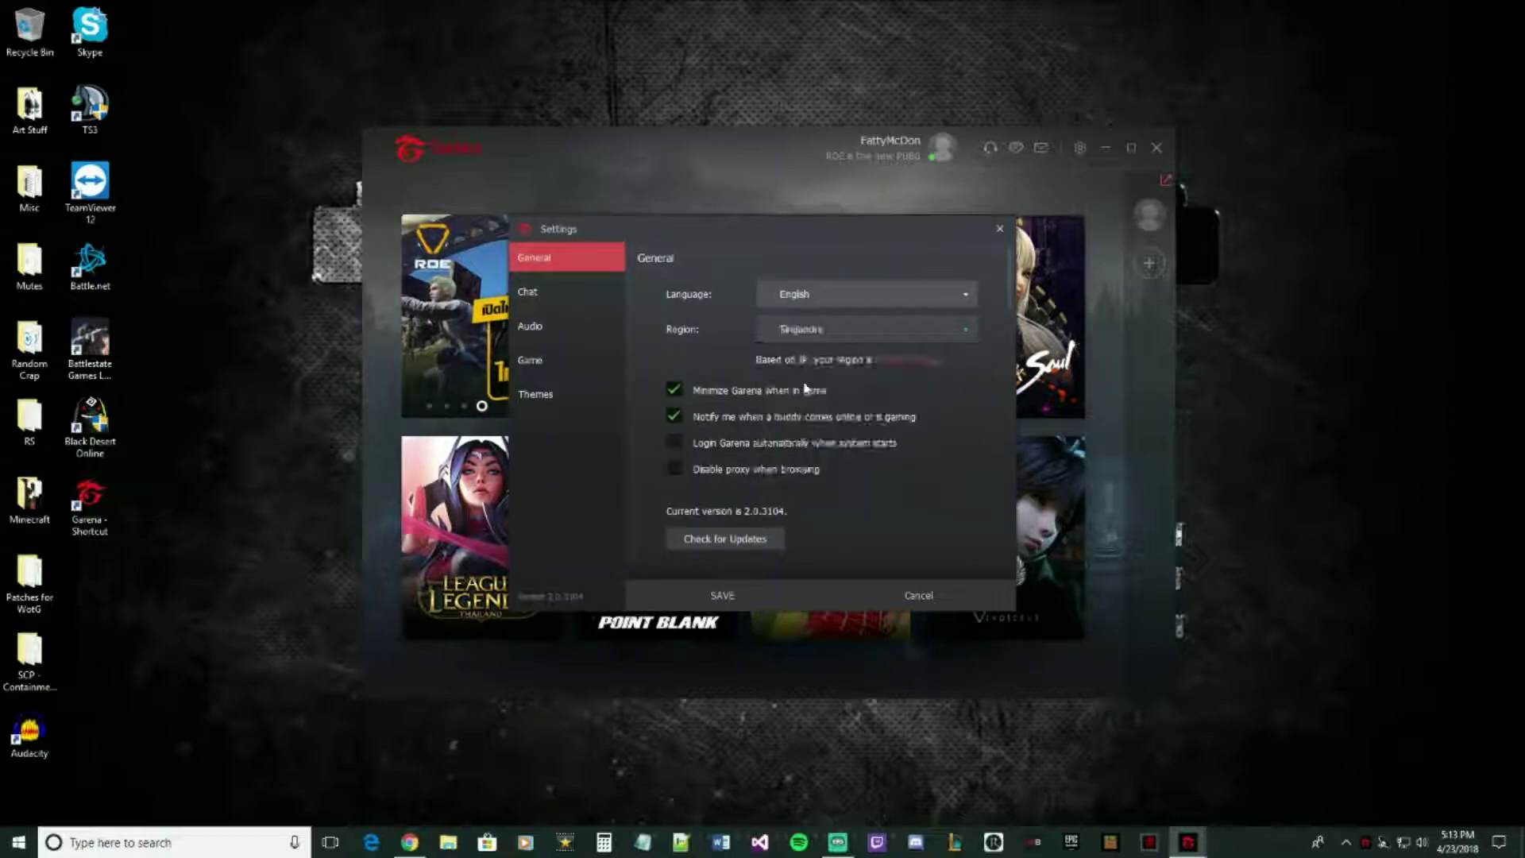
click(822, 329)
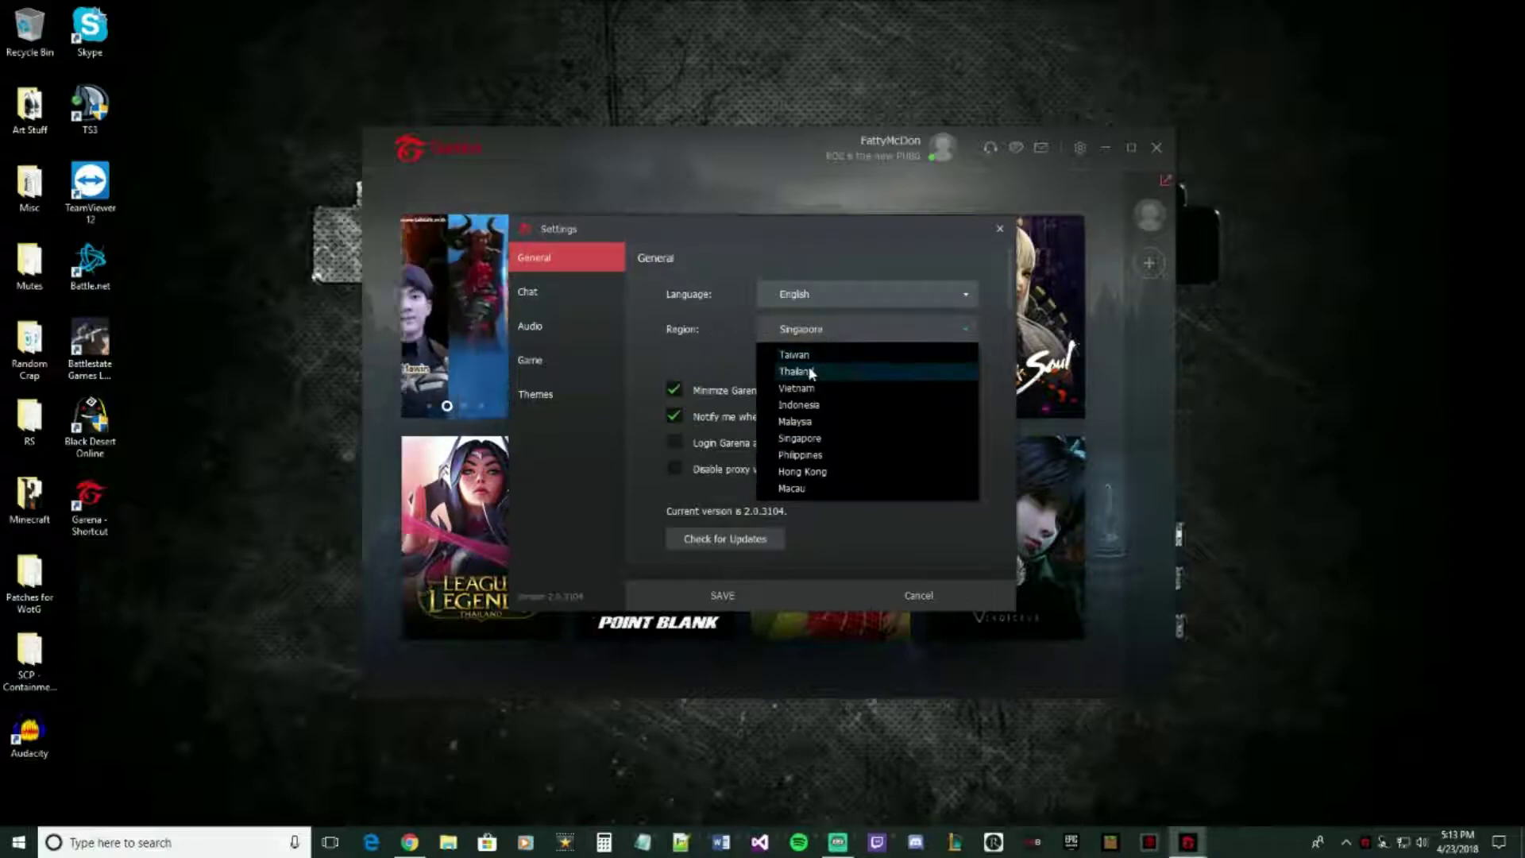
click(797, 371)
click(722, 595)
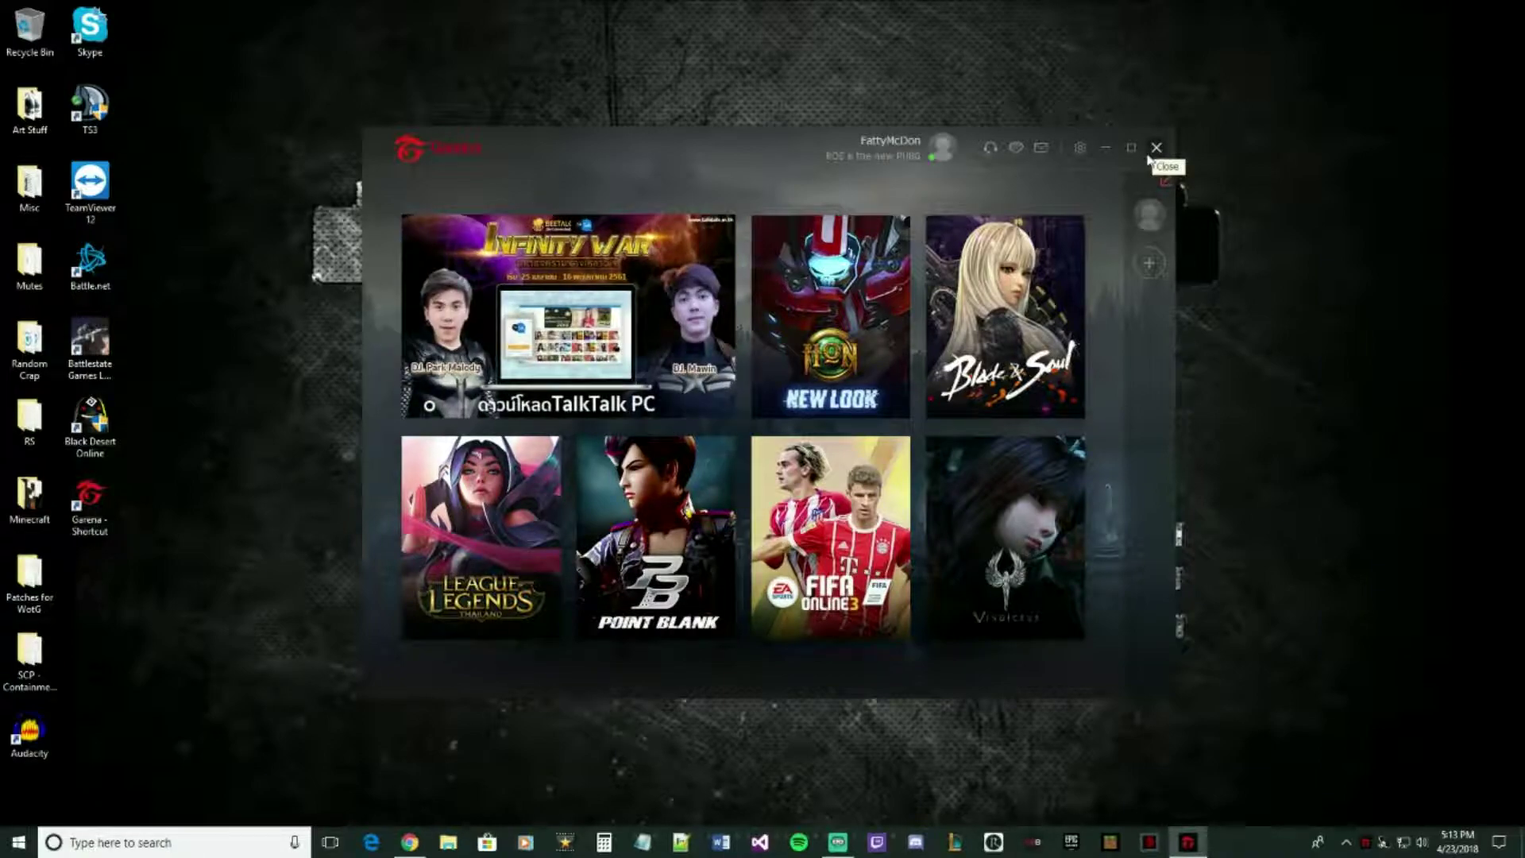
- Close the Garena launcher and exit Garena completely from the system tray
click(1156, 148)
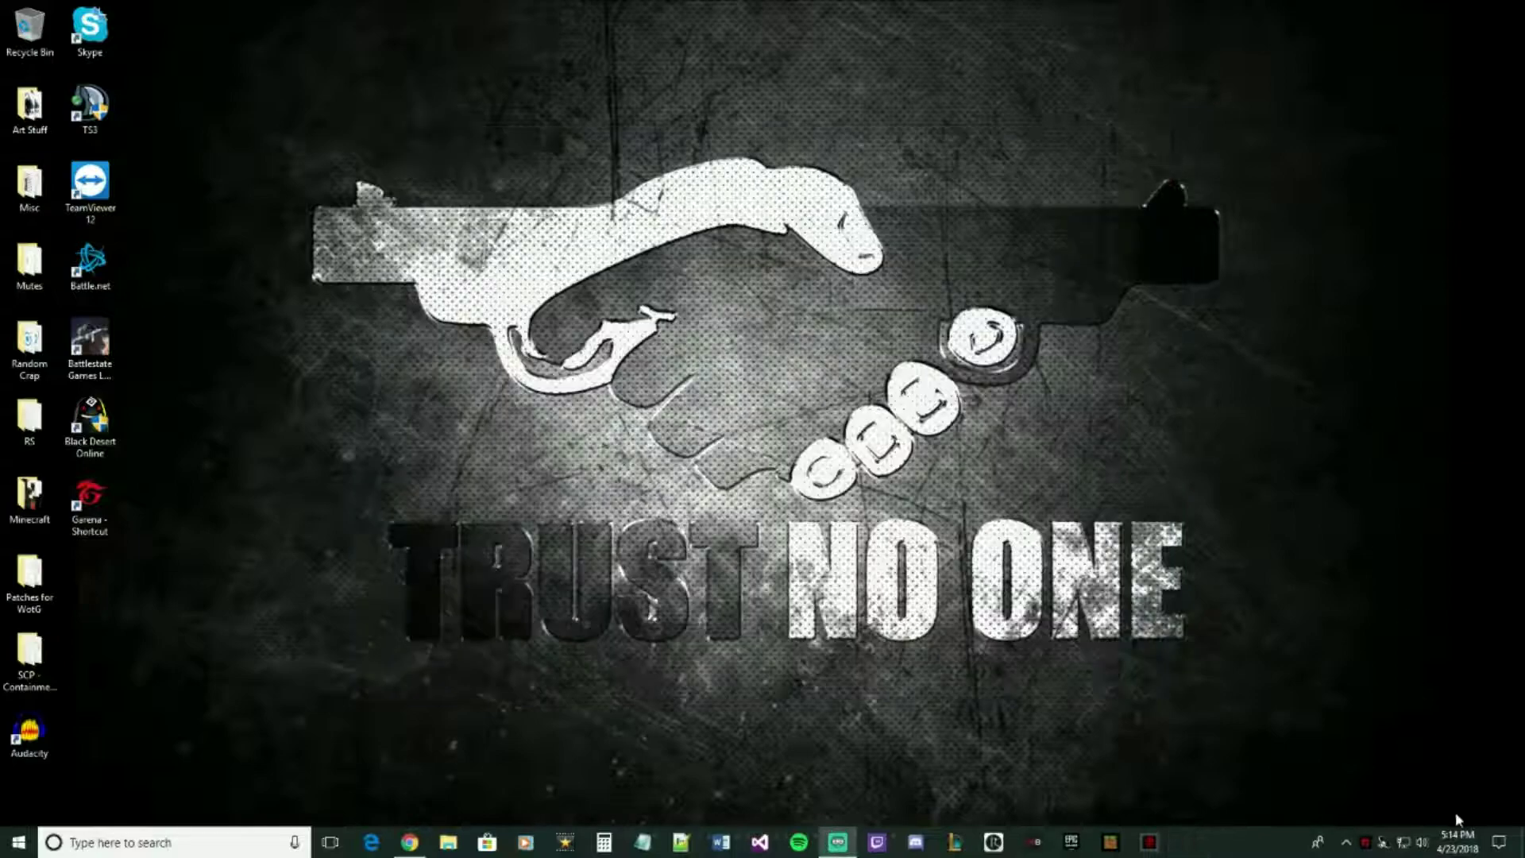
right_click(1367, 847)
click(1386, 810)
- Append -toggleapp 32838 to the Garena shortcut's Target, then relaunch Garena and sign in
right_click(92, 494)
click(158, 476)
click(326, 540)
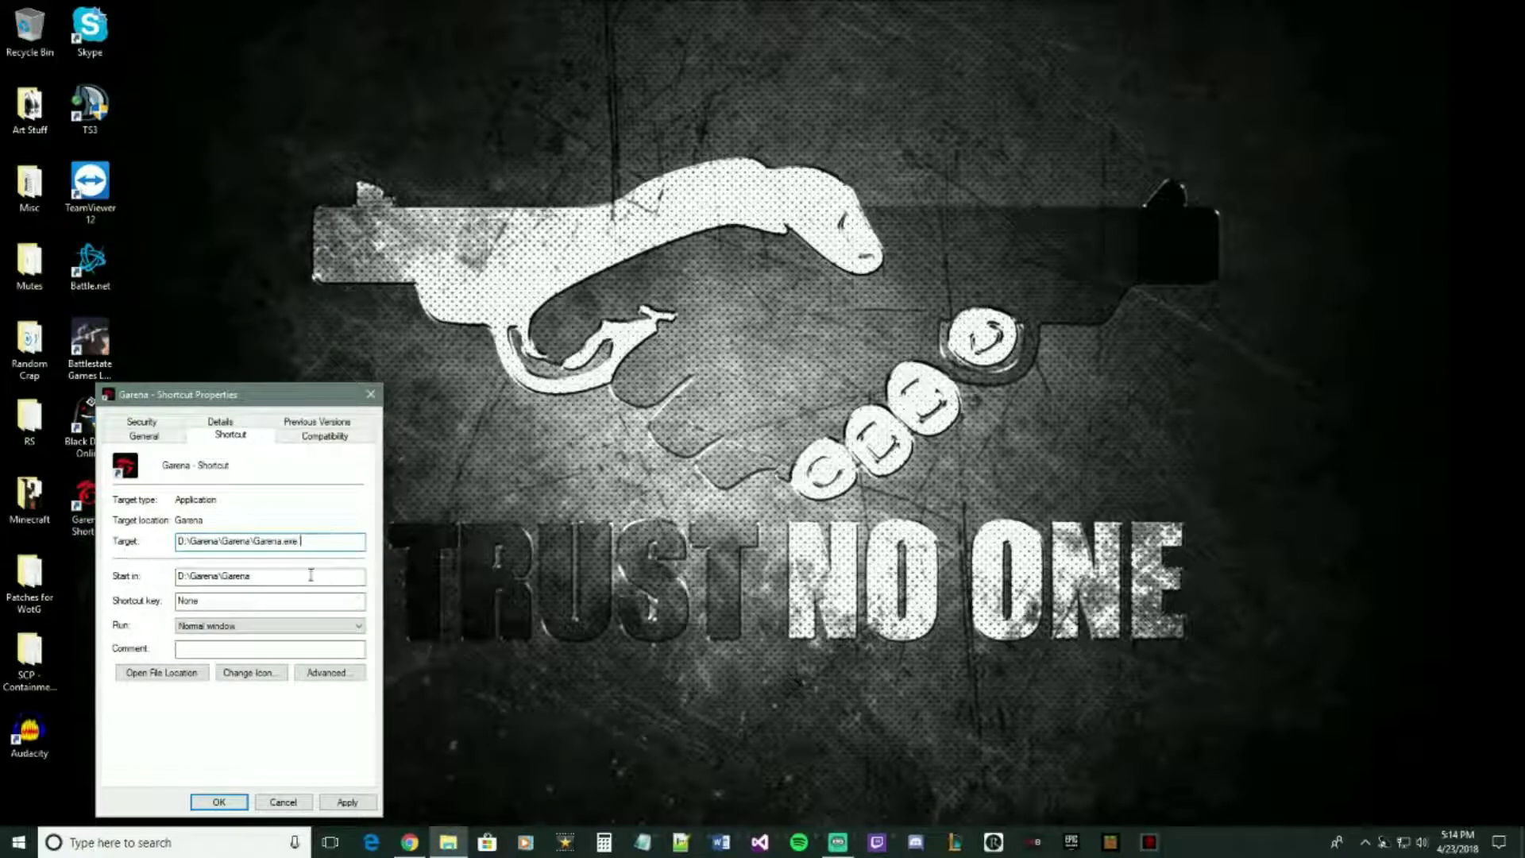
text(-toggleapp 32838)
click(337, 802)
click(238, 803)
double_click(94, 497)
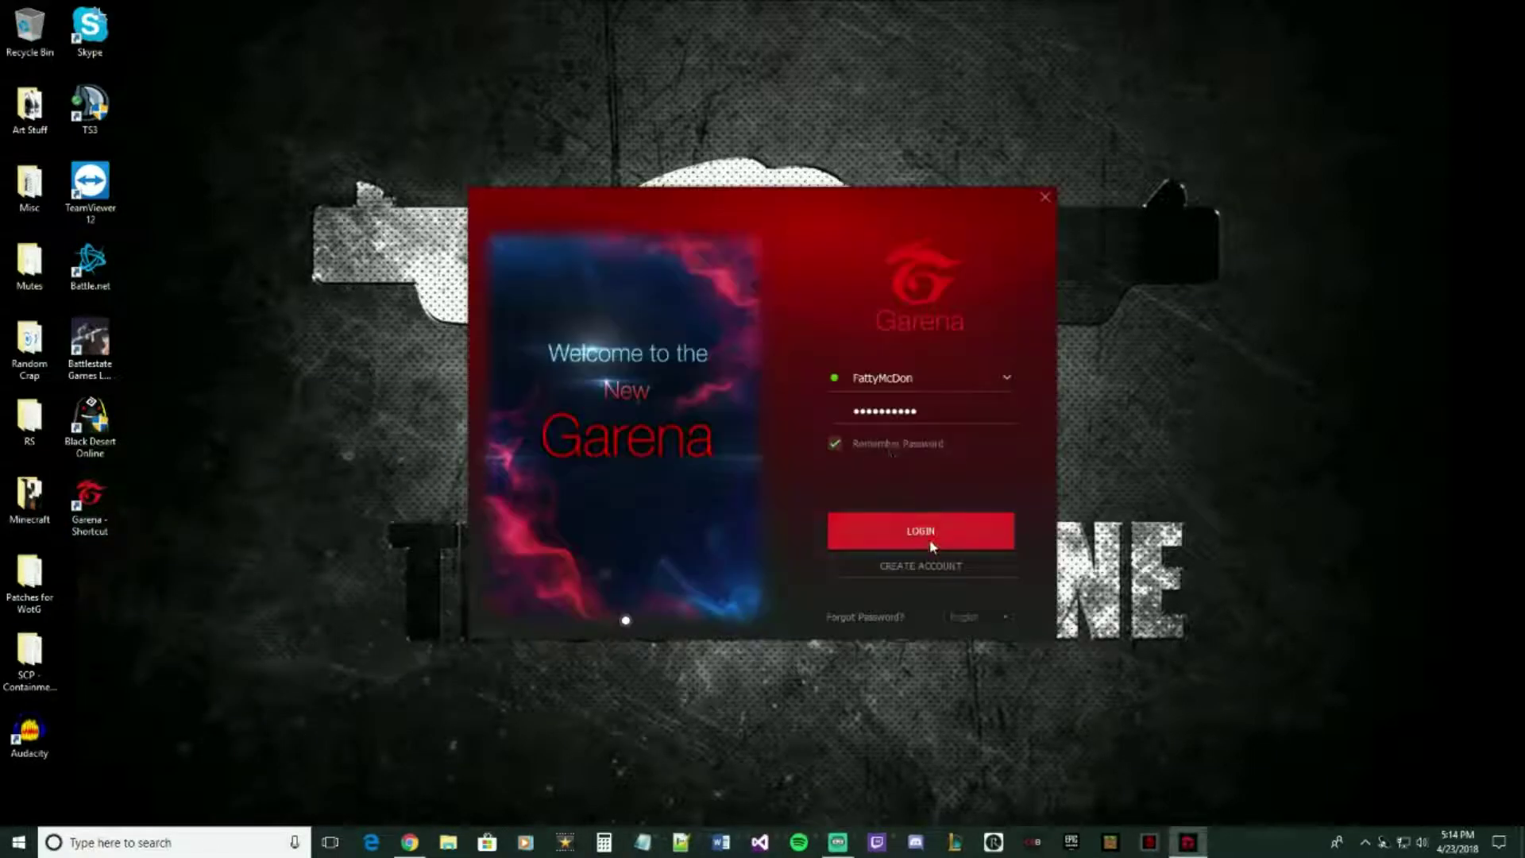
click(932, 541)
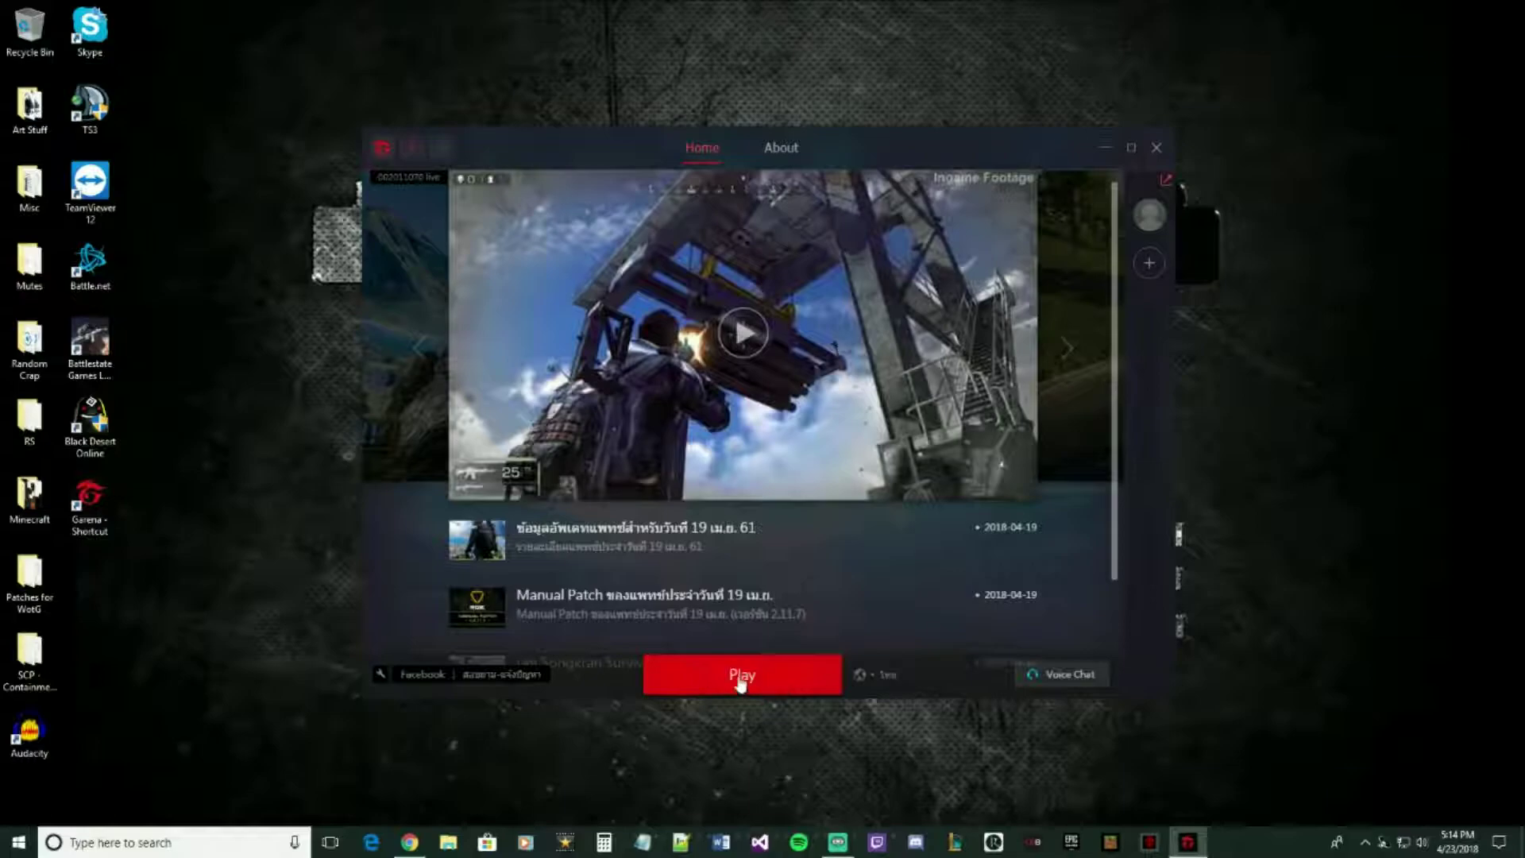
- Start the game, dismiss the 'Authentication failed' (Code 158) error, and close the launcher
click(741, 681)
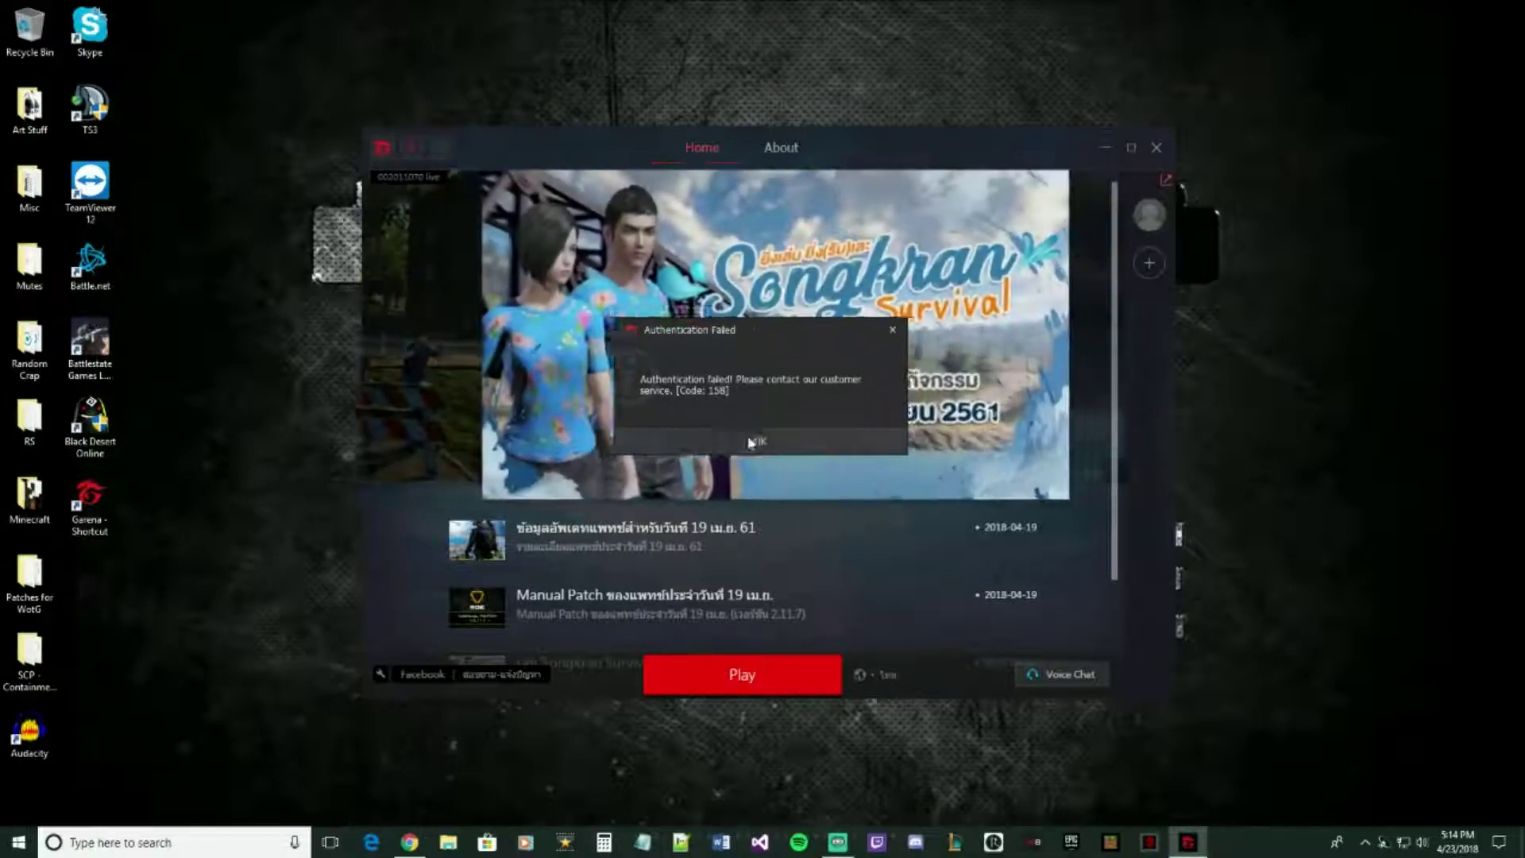
click(761, 441)
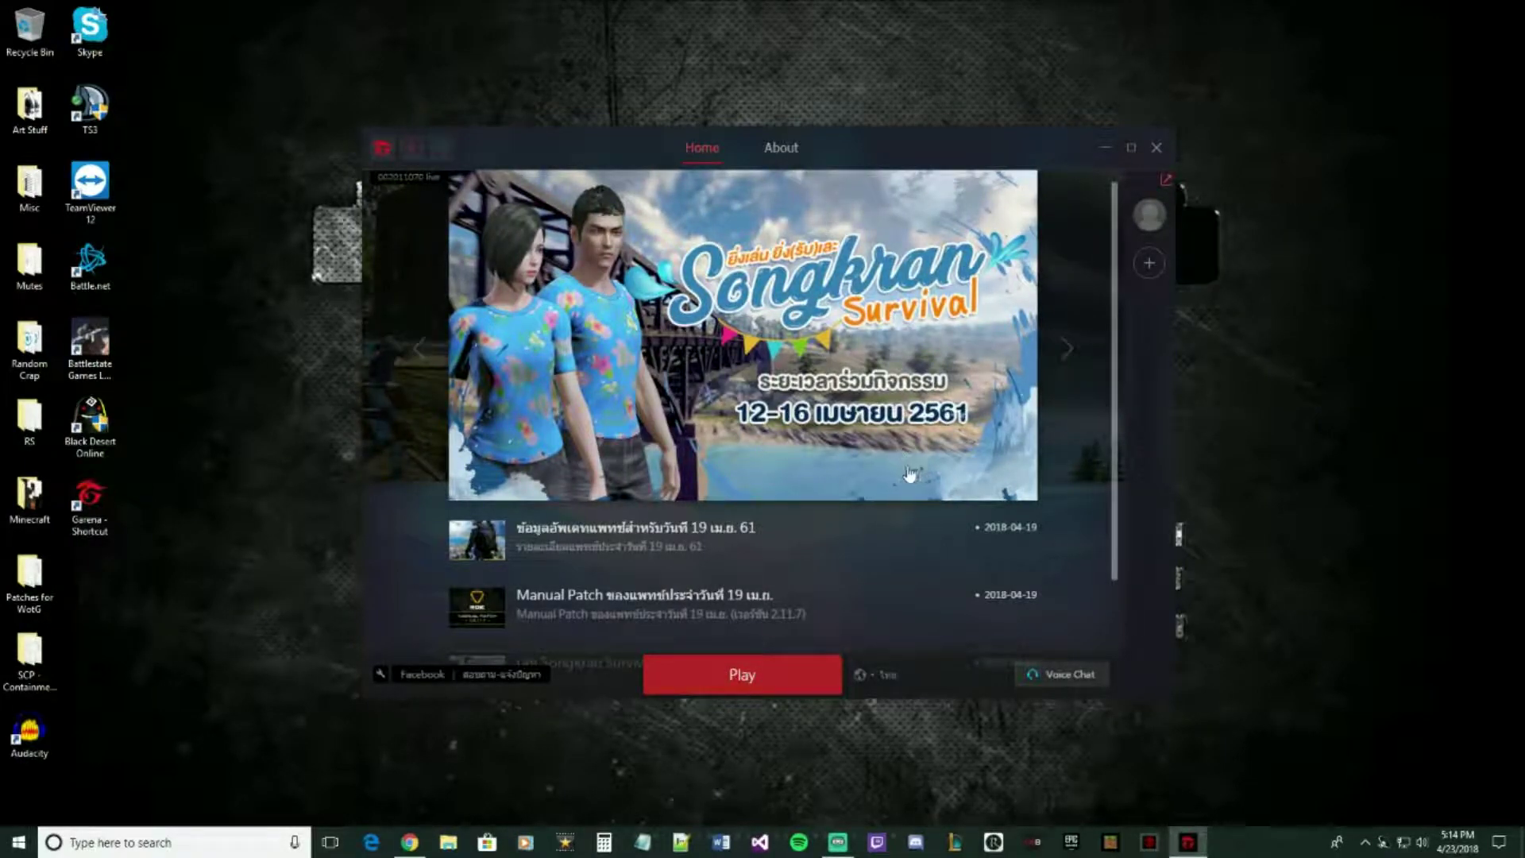
click(1158, 149)
- Quit the background Garena app from the hidden tray icons
click(1366, 843)
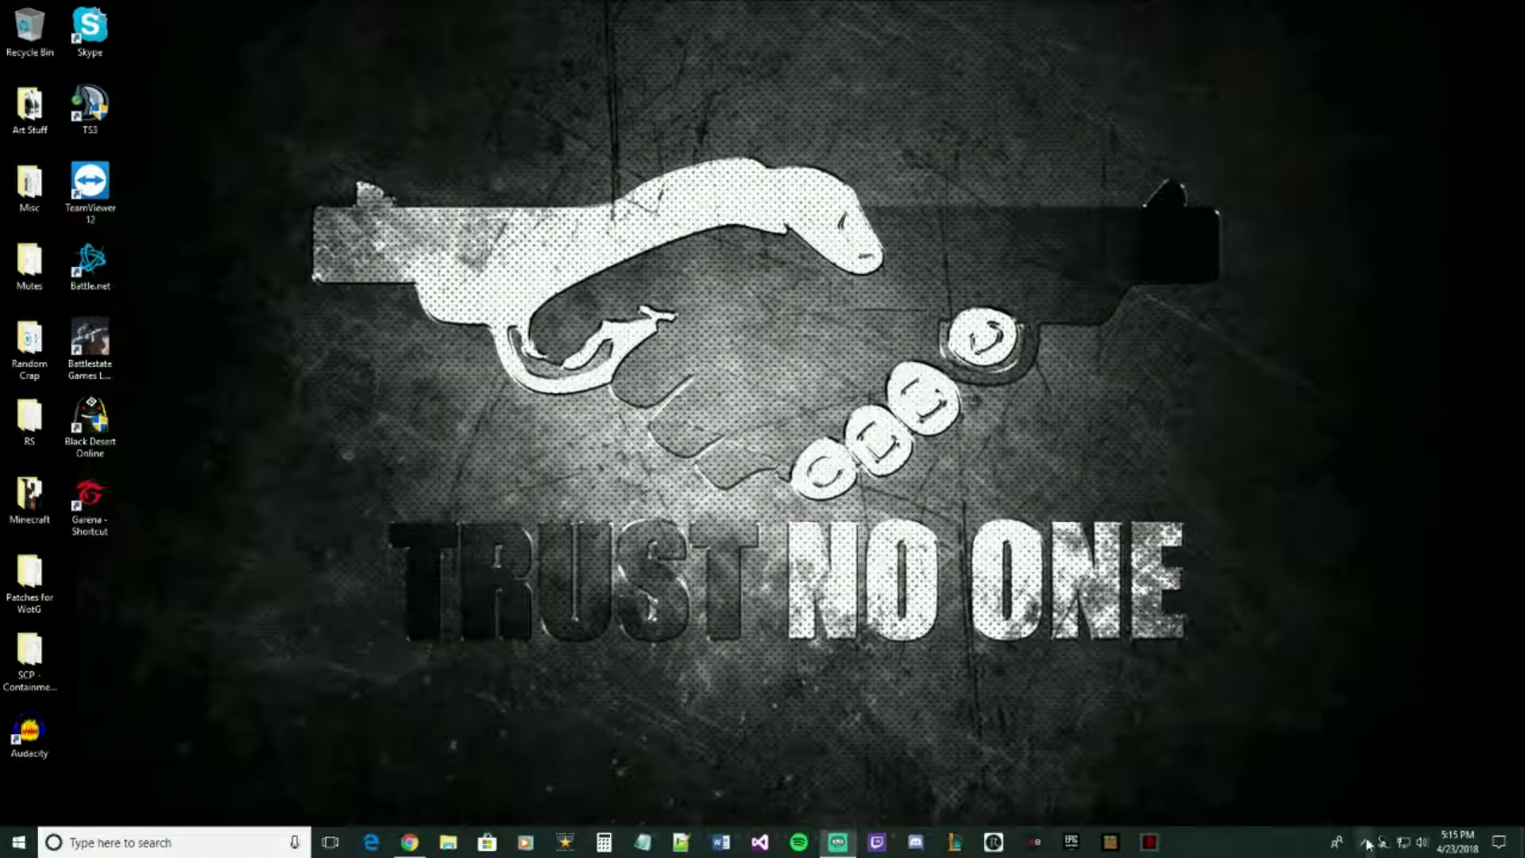
right_click(1394, 814)
click(1438, 806)
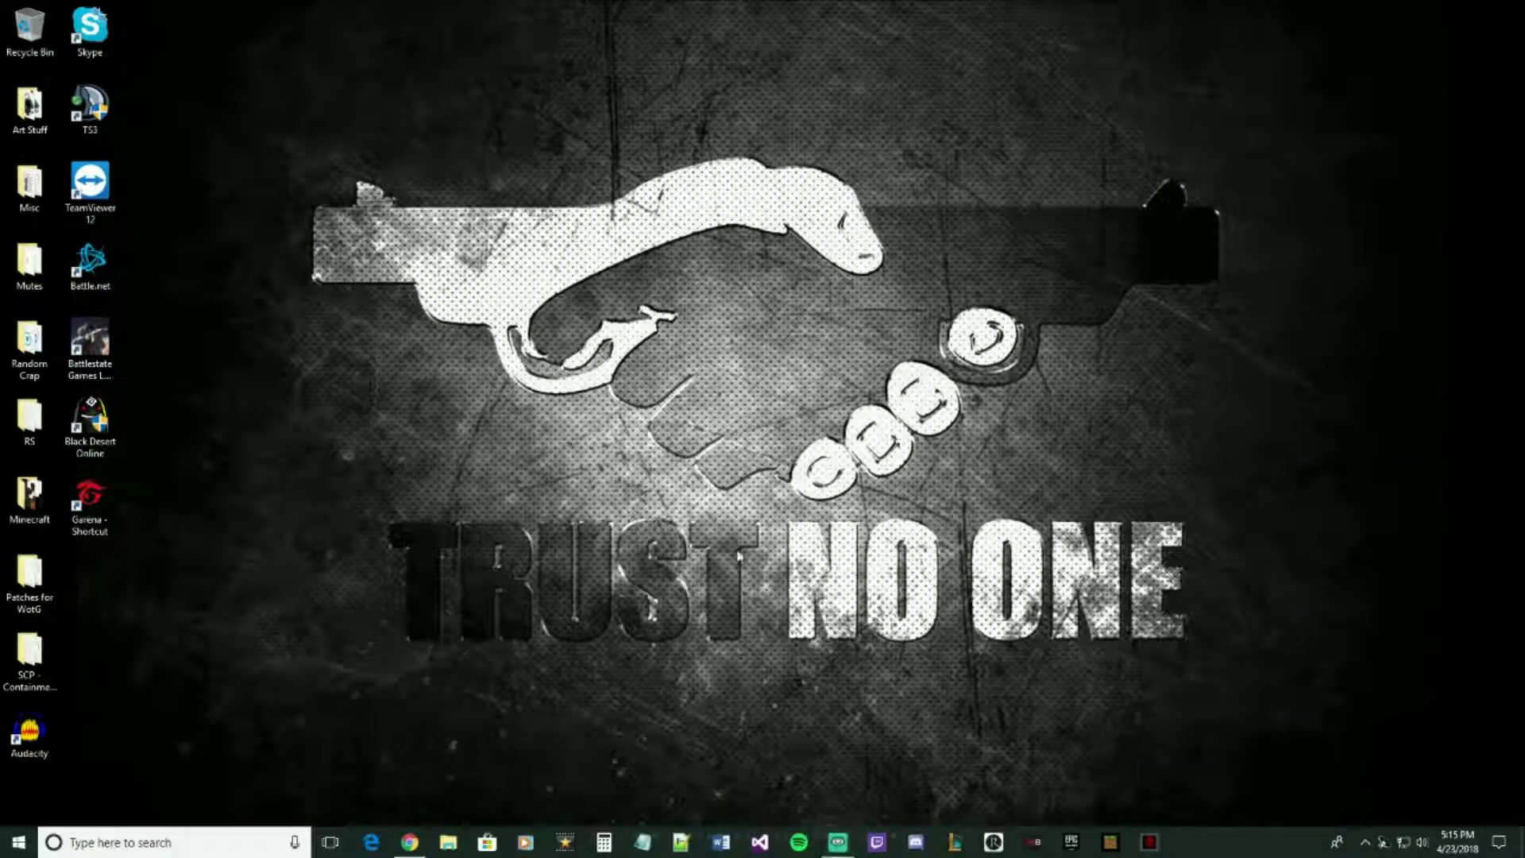
- Open VPN PRO via Windows search and connect through a Thailand server
click(216, 850)
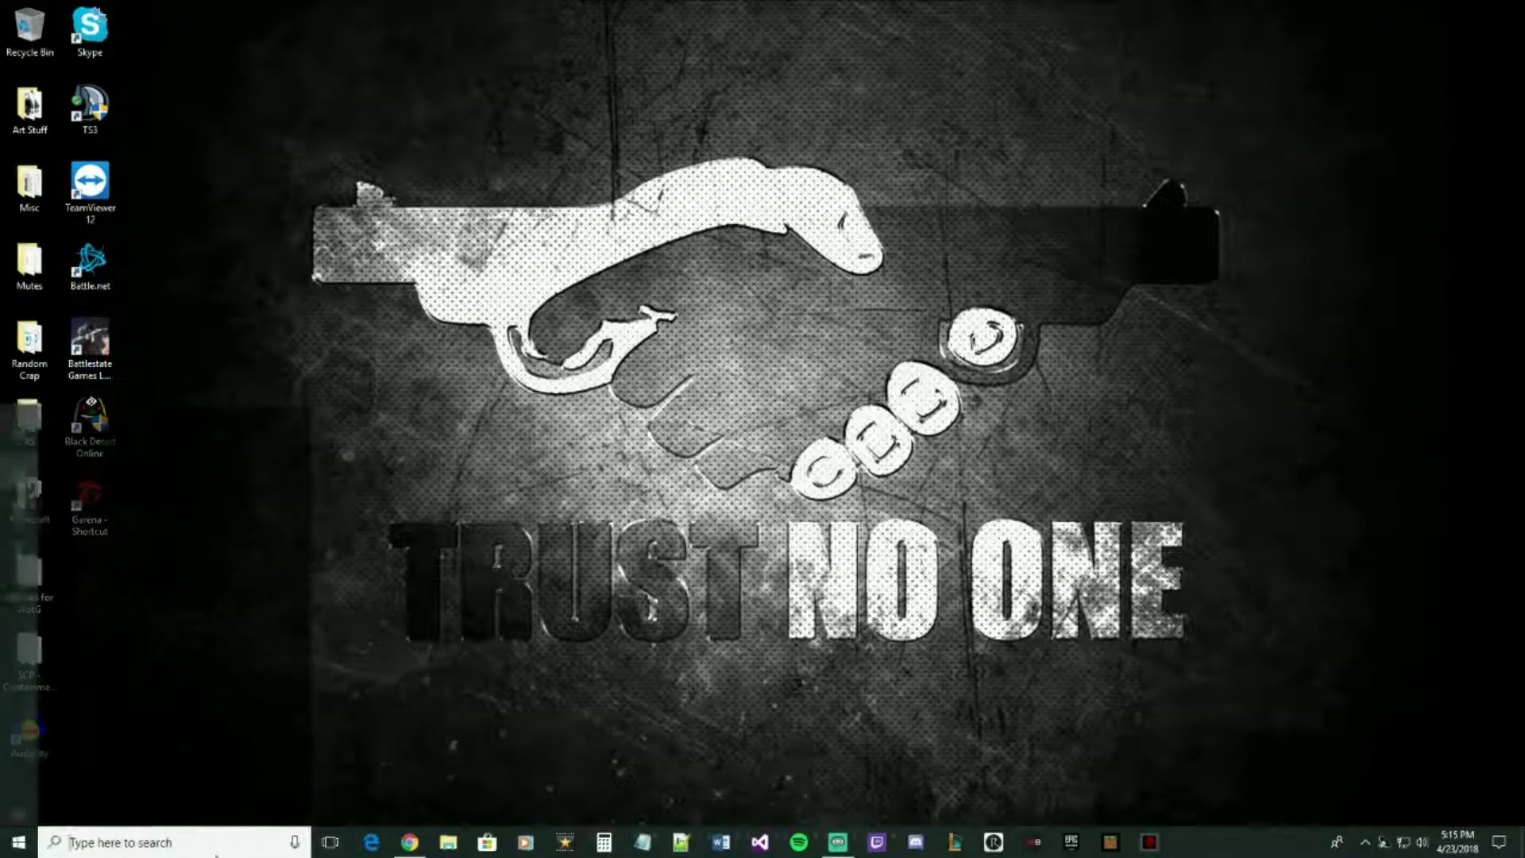
text(vpn)
key(Return)
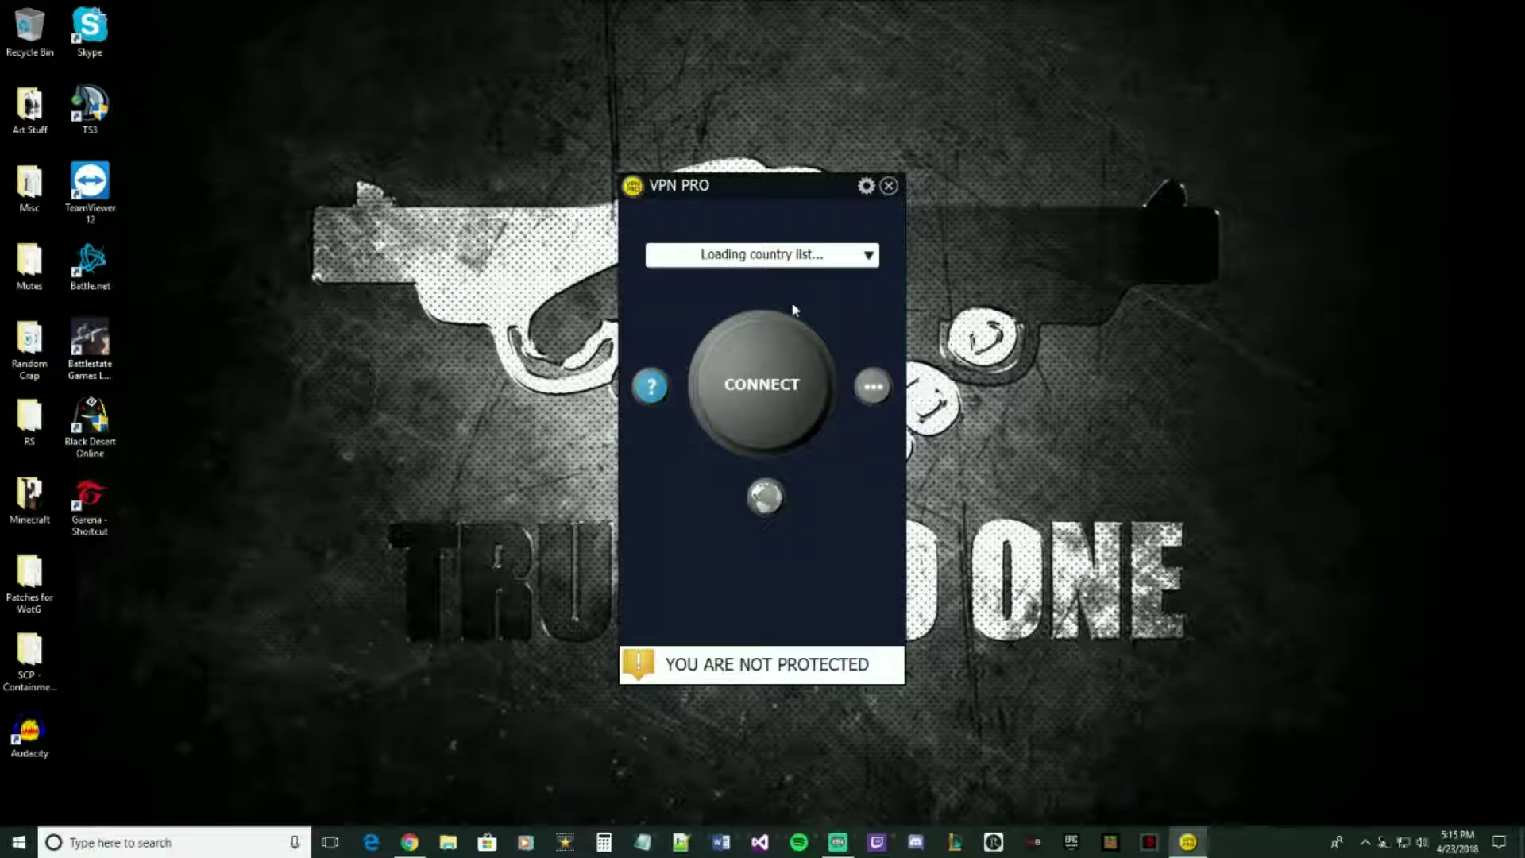
drag(709, 185, 646, 167)
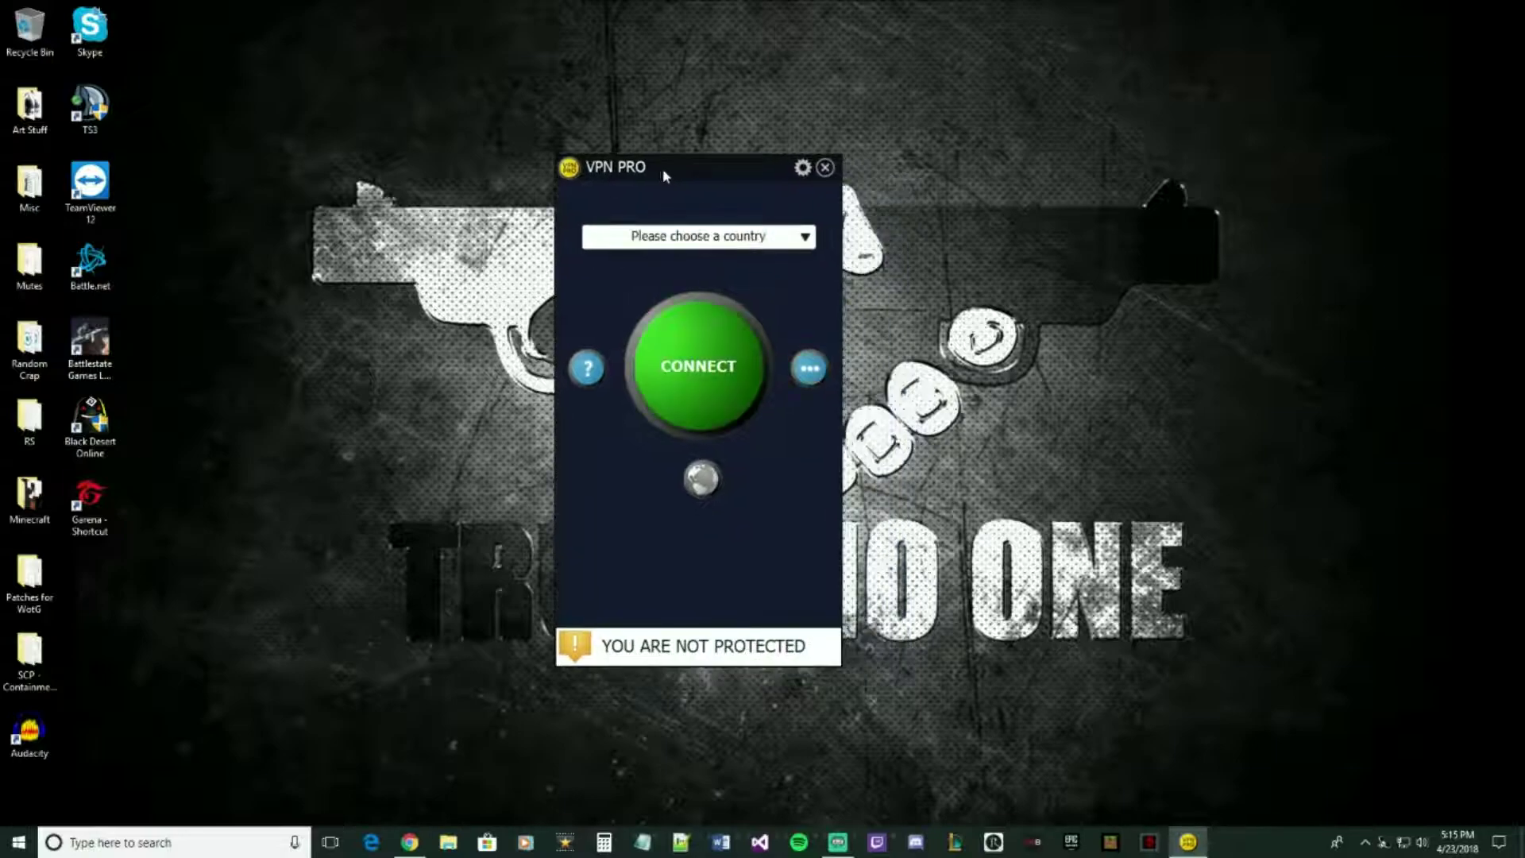
click(803, 237)
scroll(671, 340, down, 2)
scroll(673, 341, down, 6)
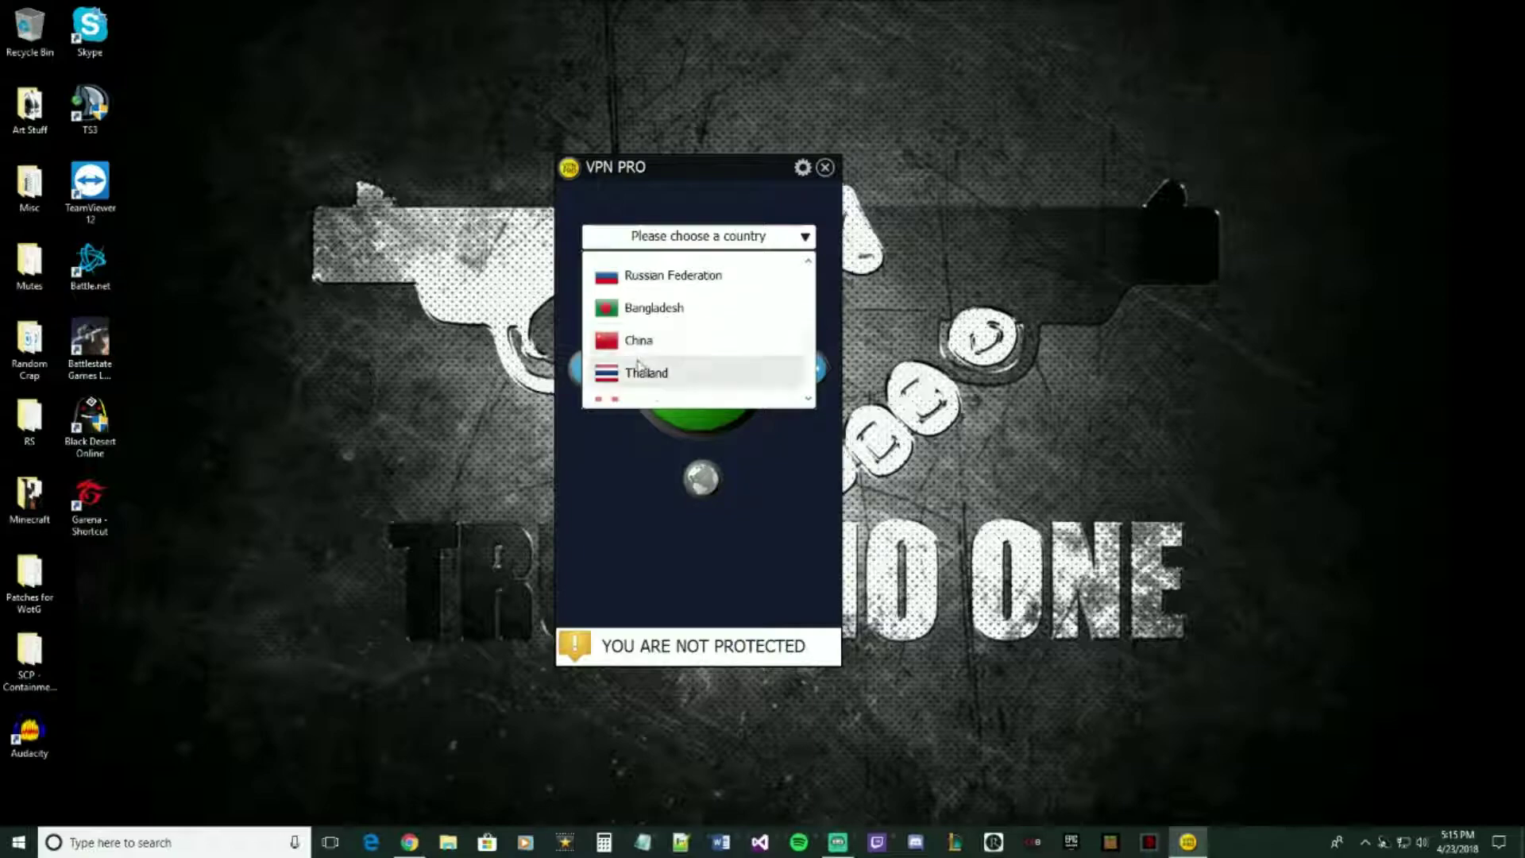
click(675, 377)
click(710, 370)
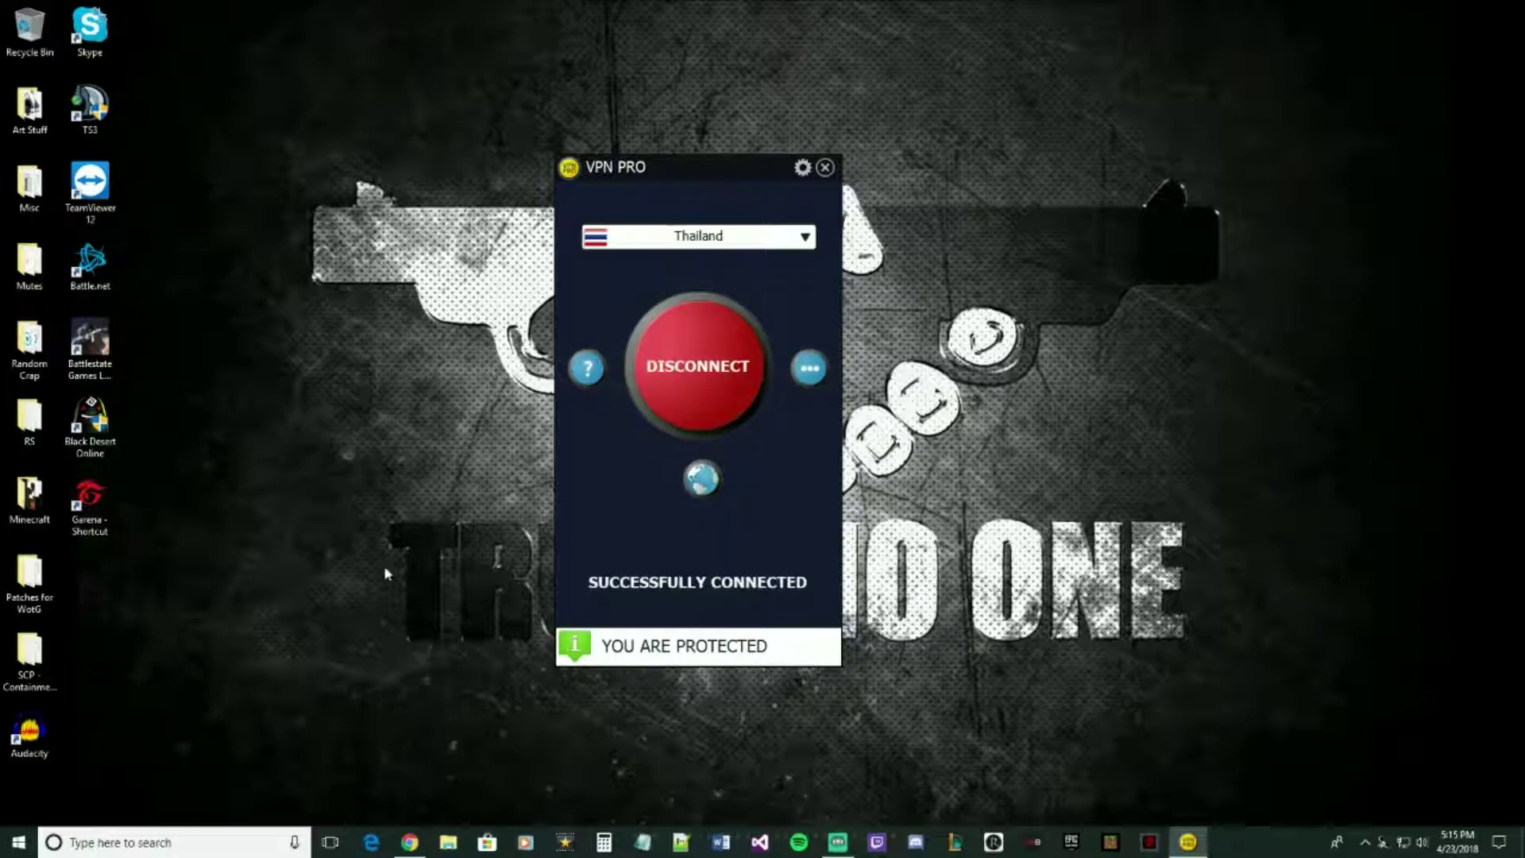
- Relaunch Garena from the desktop shortcut and sign in with the saved account
double_click(91, 501)
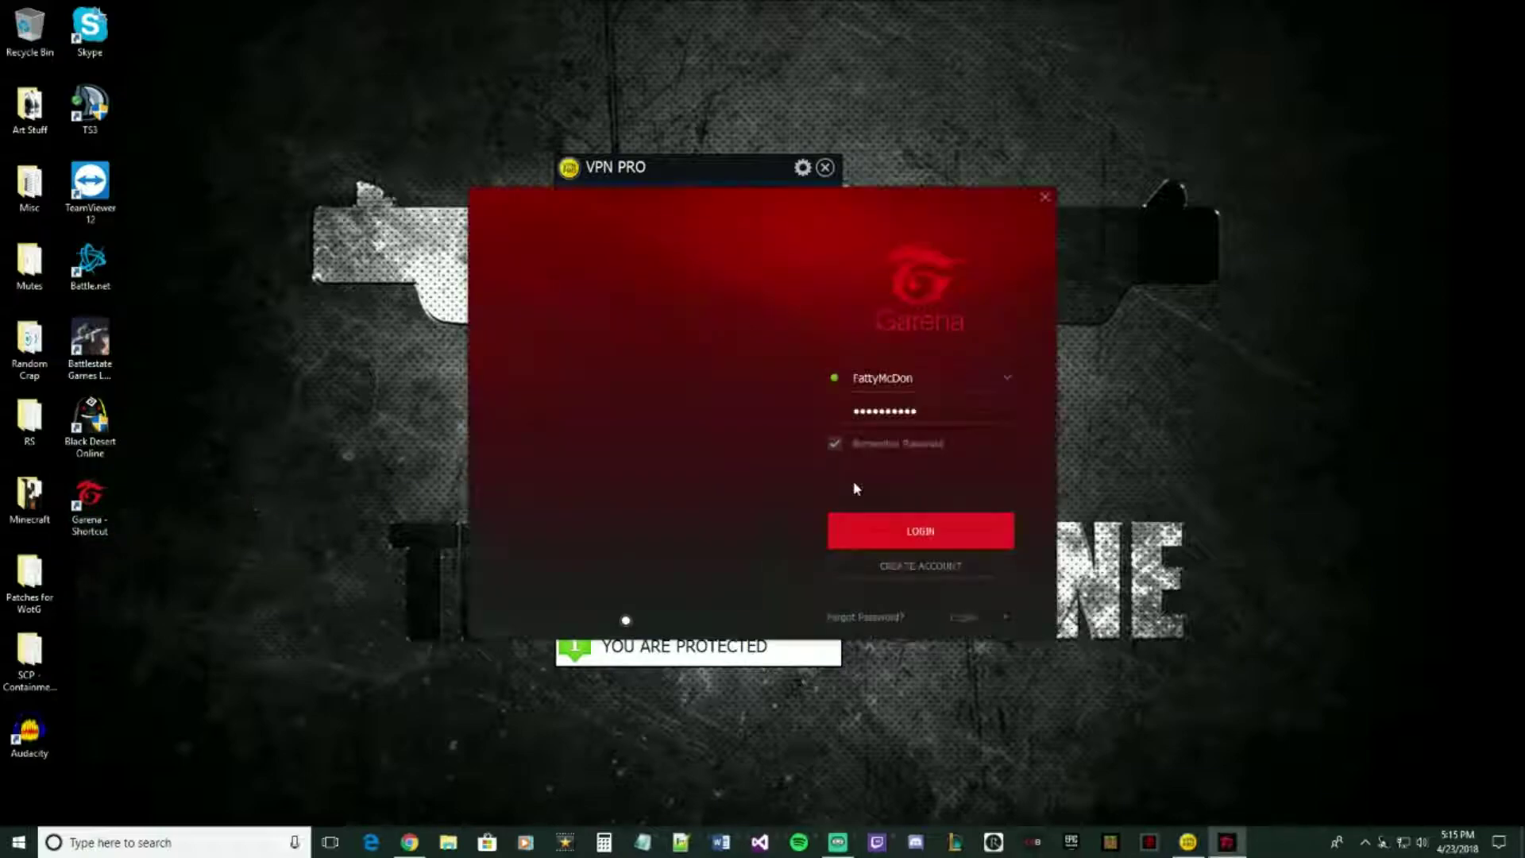
click(914, 534)
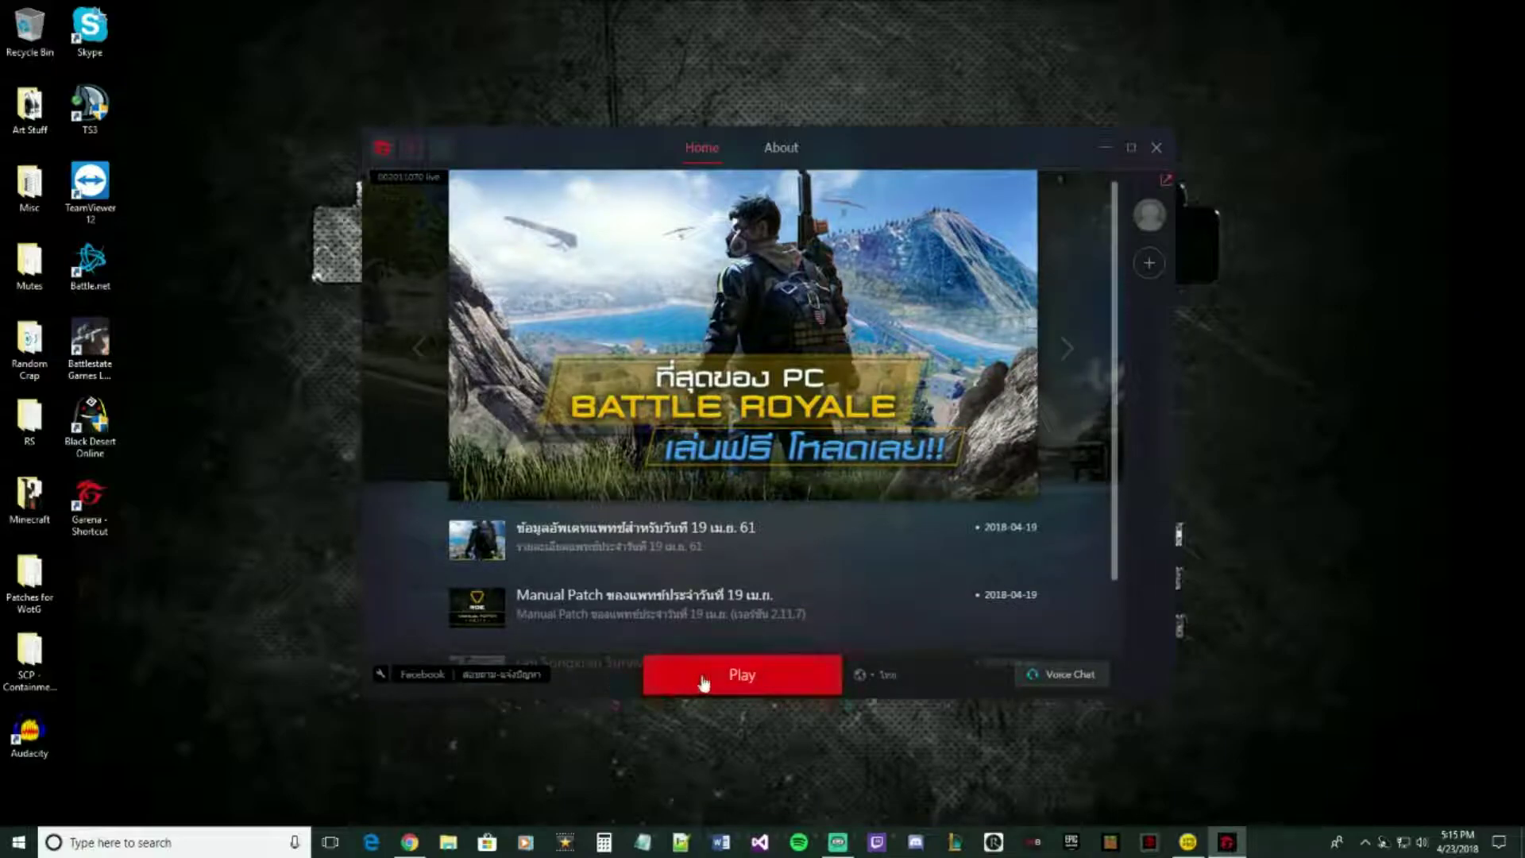
click(199, 842)
- Open Process Hacker 2 from Windows search and move it to the upper left
text(p)
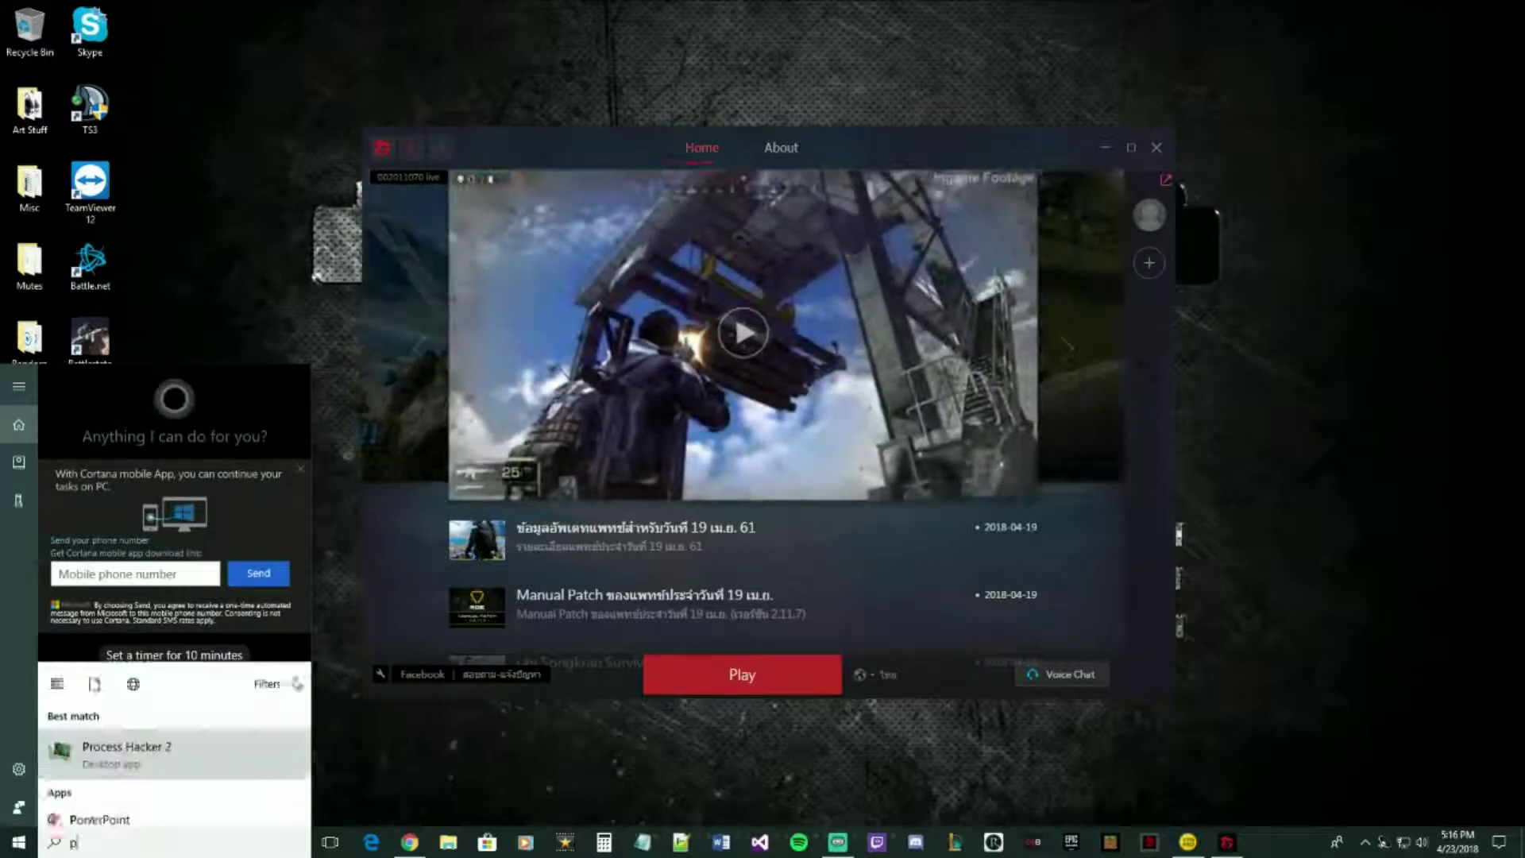
text(rocess hacker)
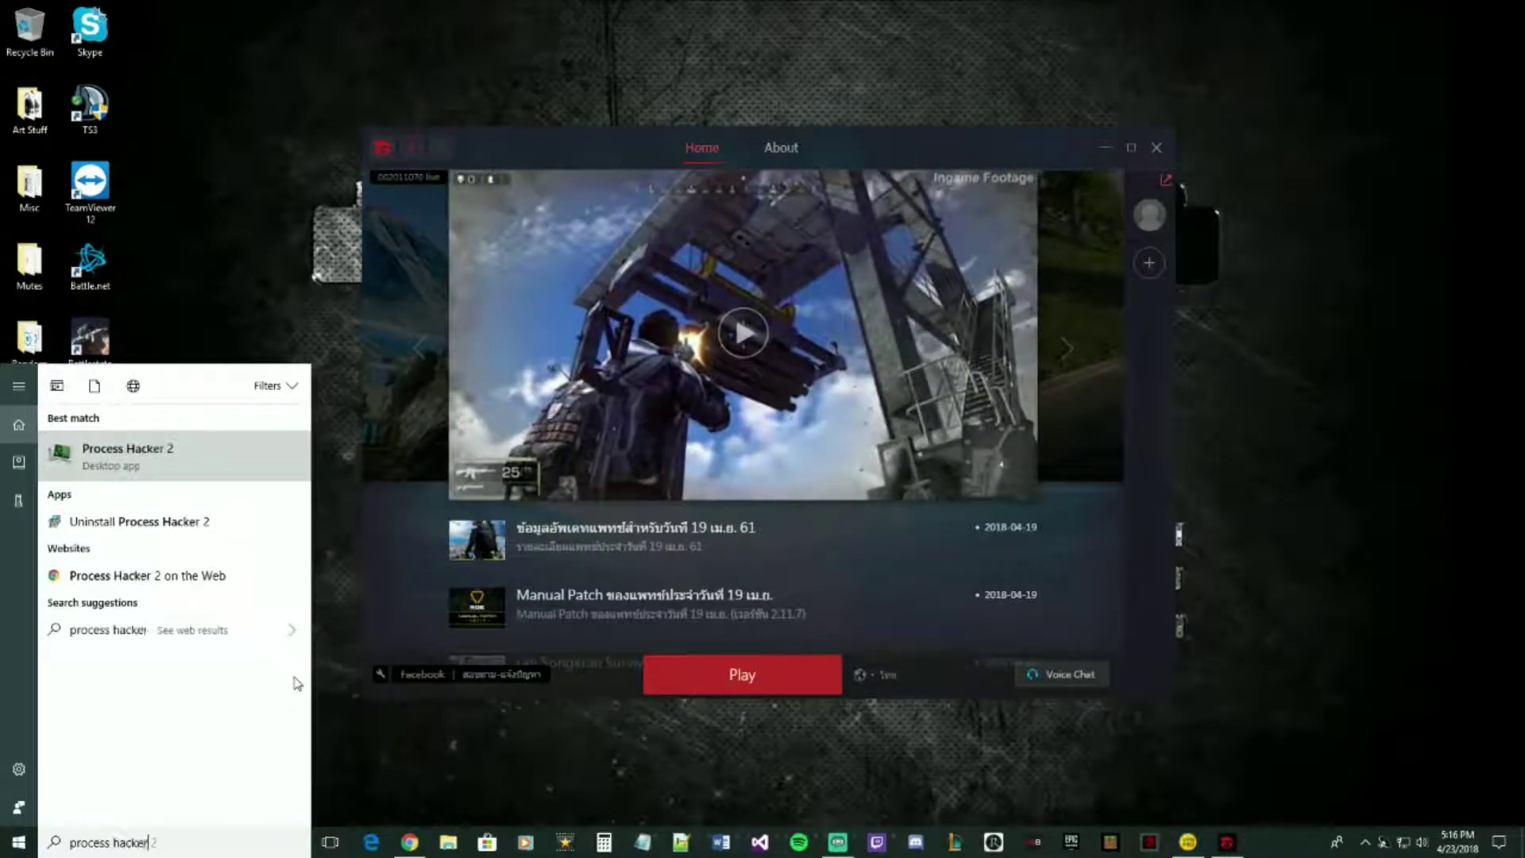
key(Return)
drag(653, 109, 274, 20)
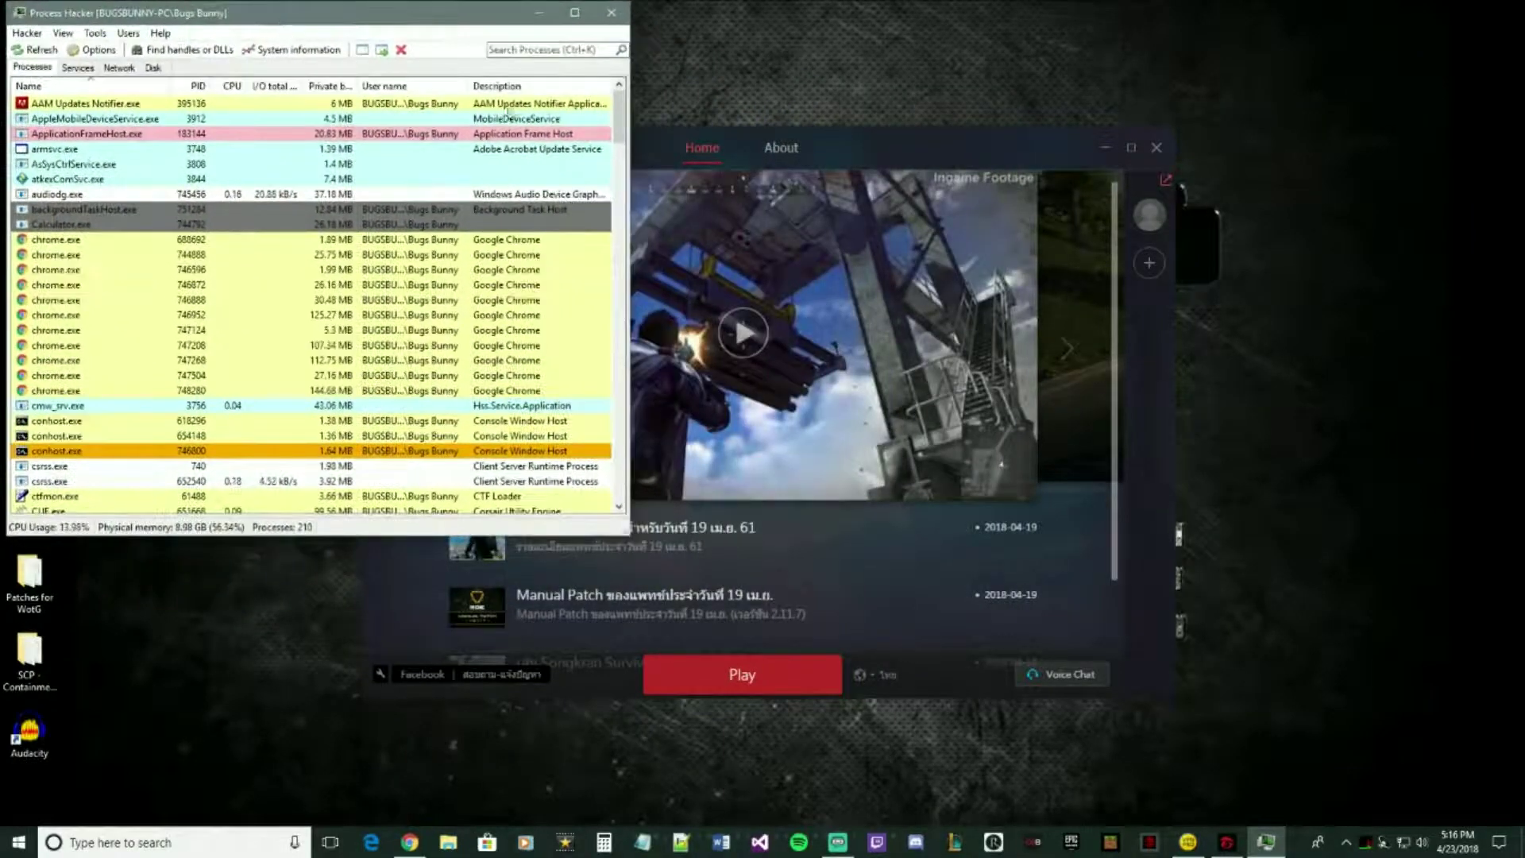
- Launch Ring of Elysium from Garena and locate Europa_Client.exe in Process Hacker's list
click(927, 682)
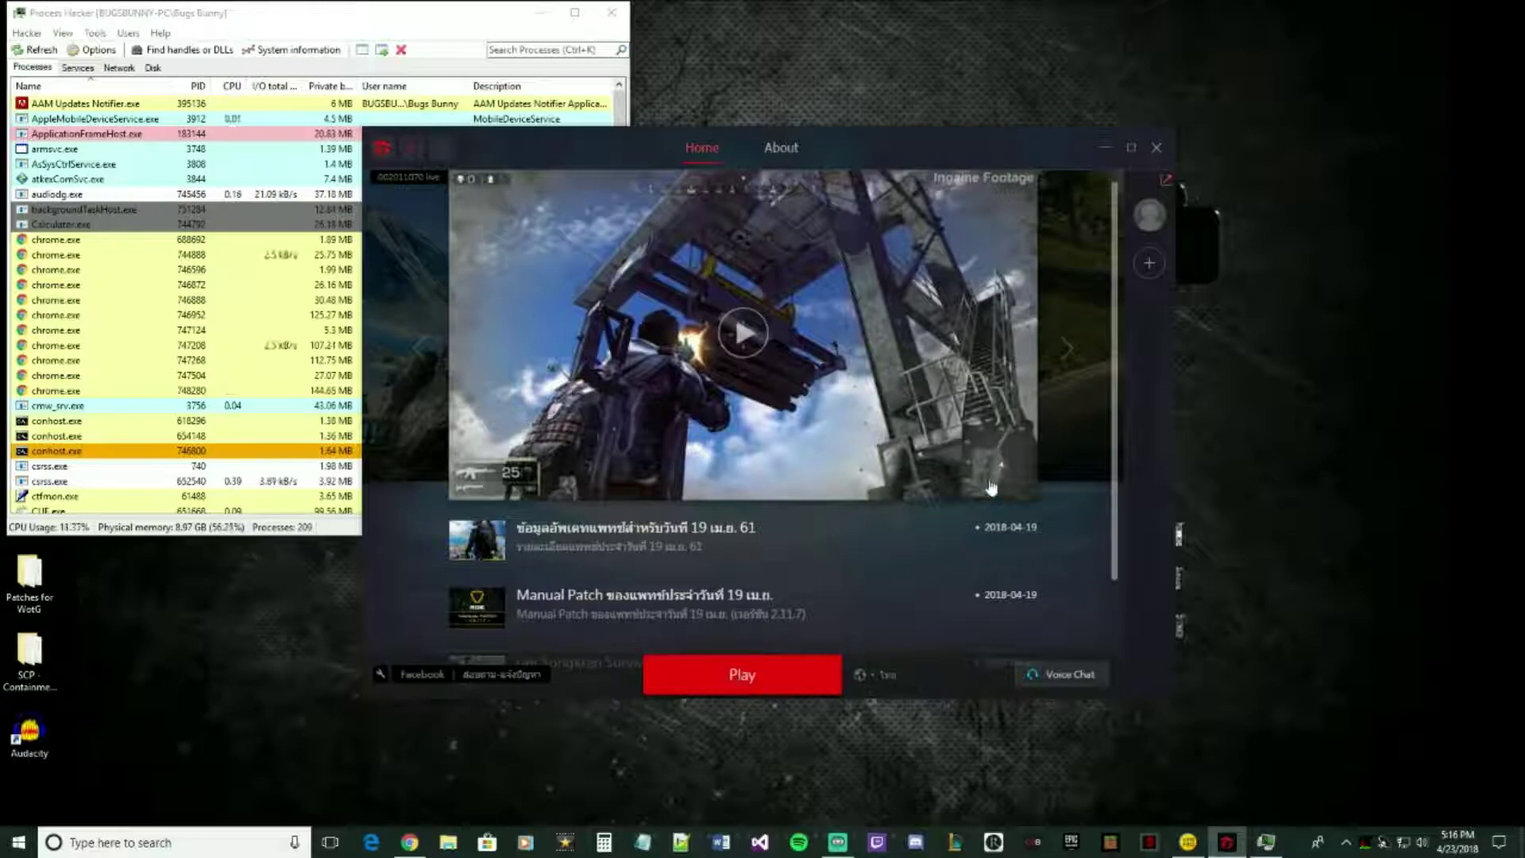
click(1105, 148)
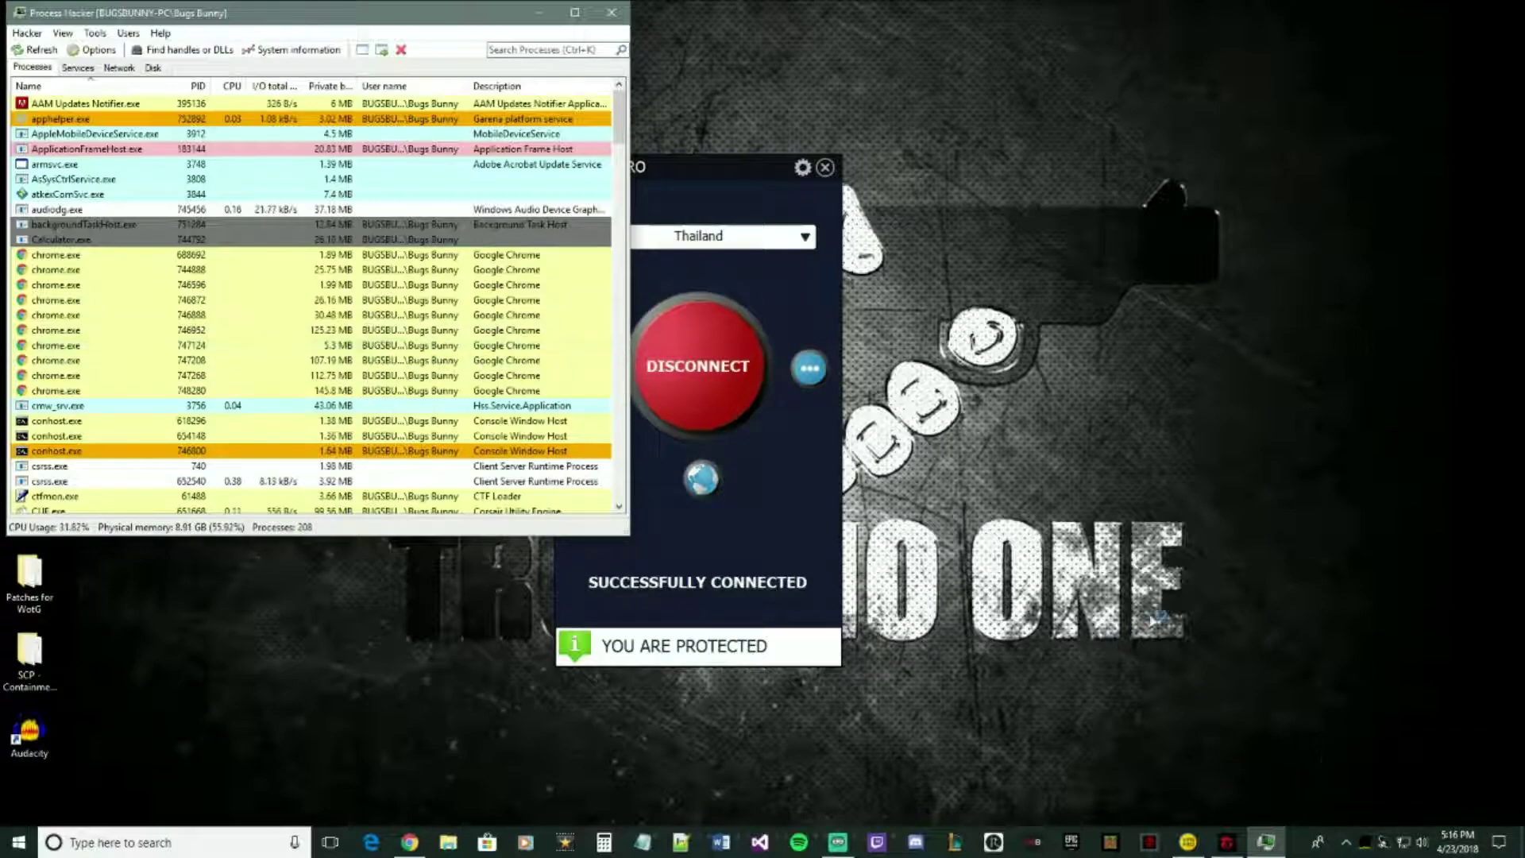
scroll(184, 284, down, 3)
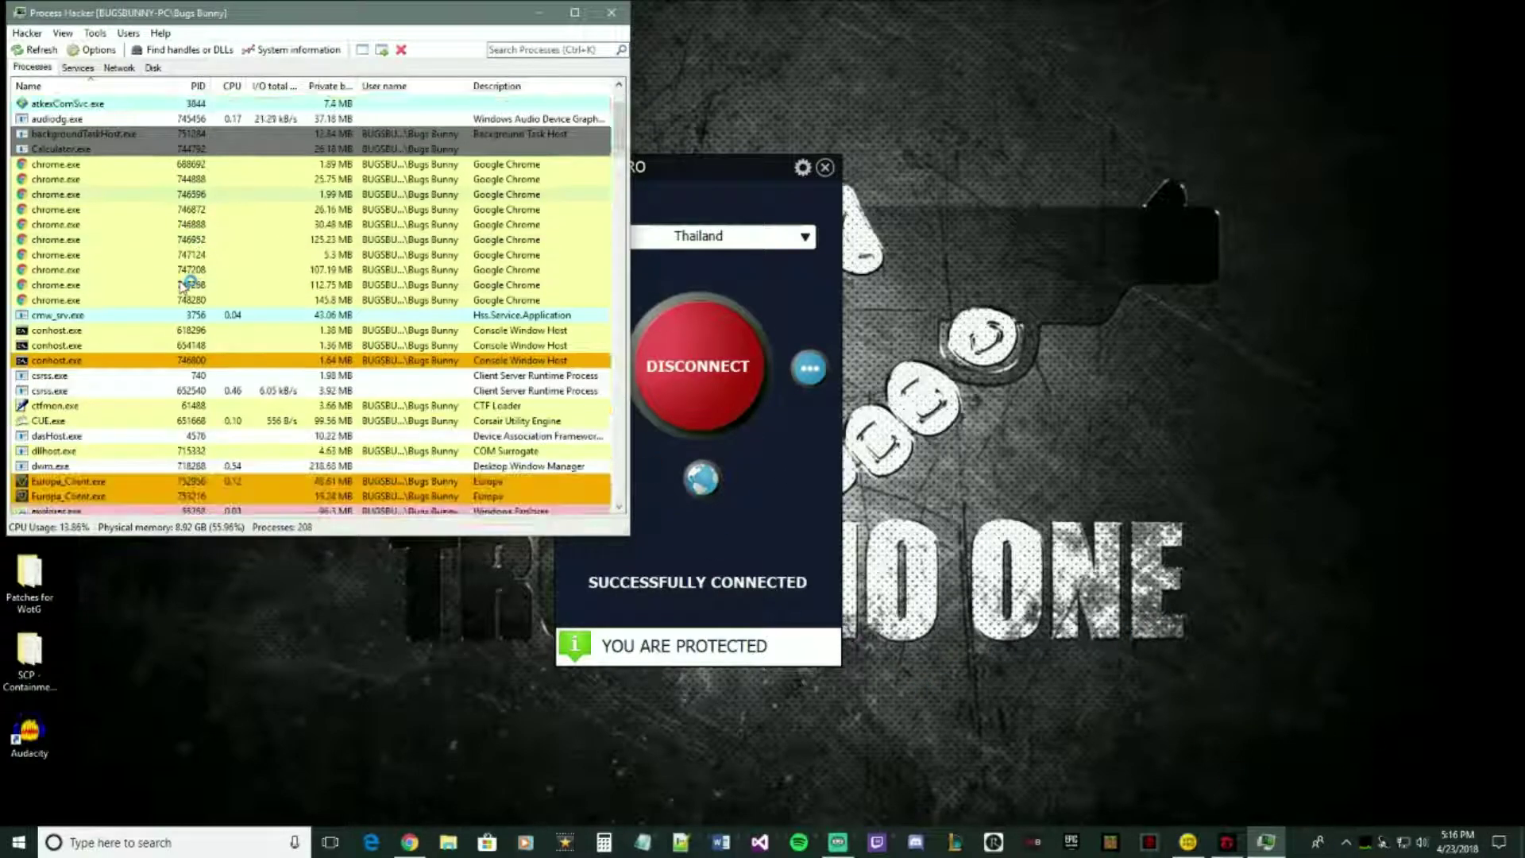
scroll(184, 285, down, 2)
mouse_move(128, 364)
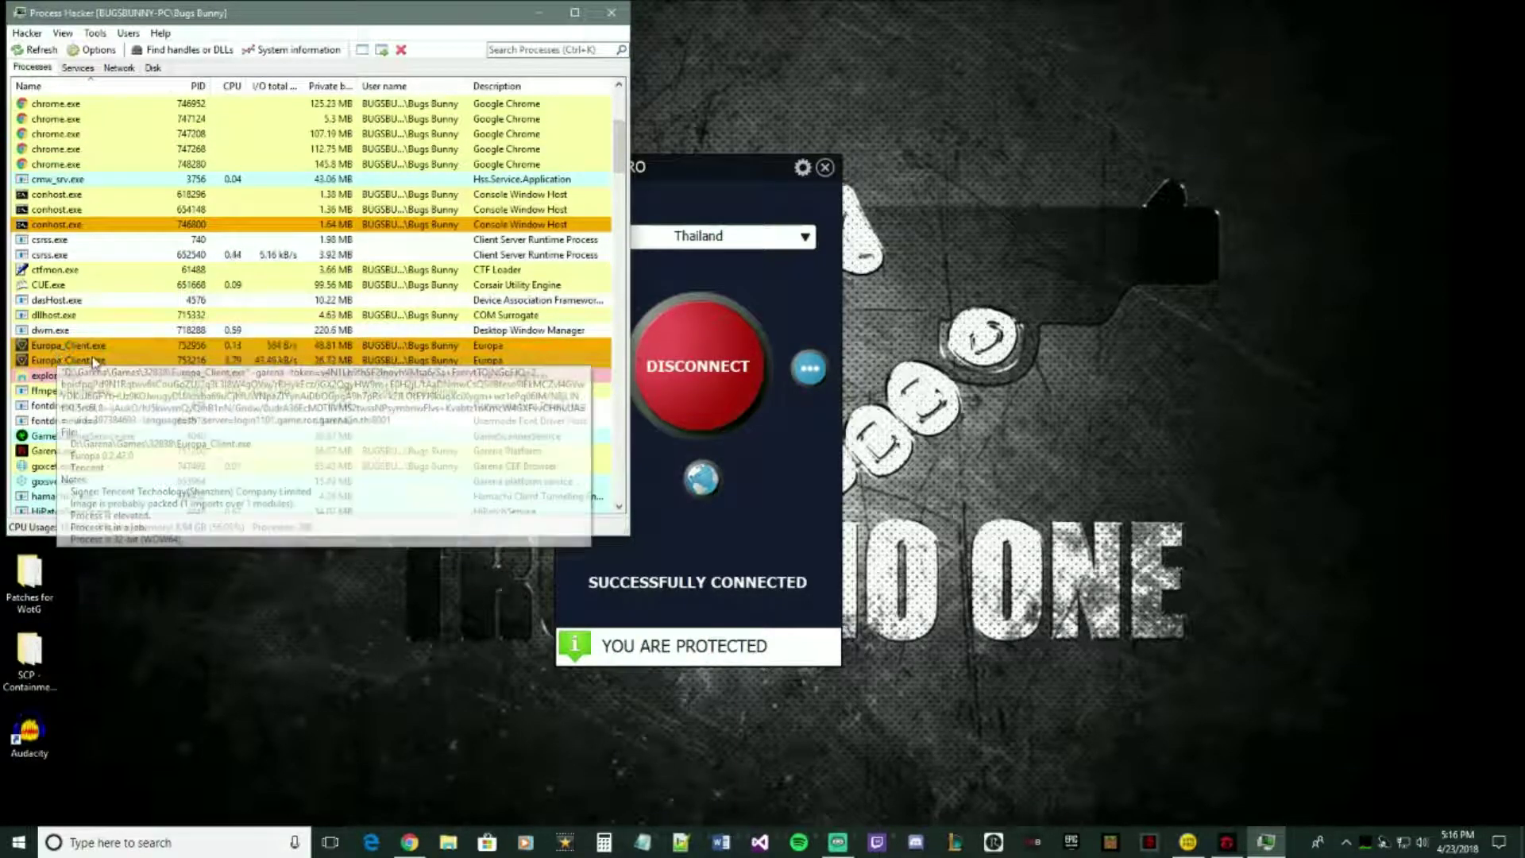
mouse_move(69, 349)
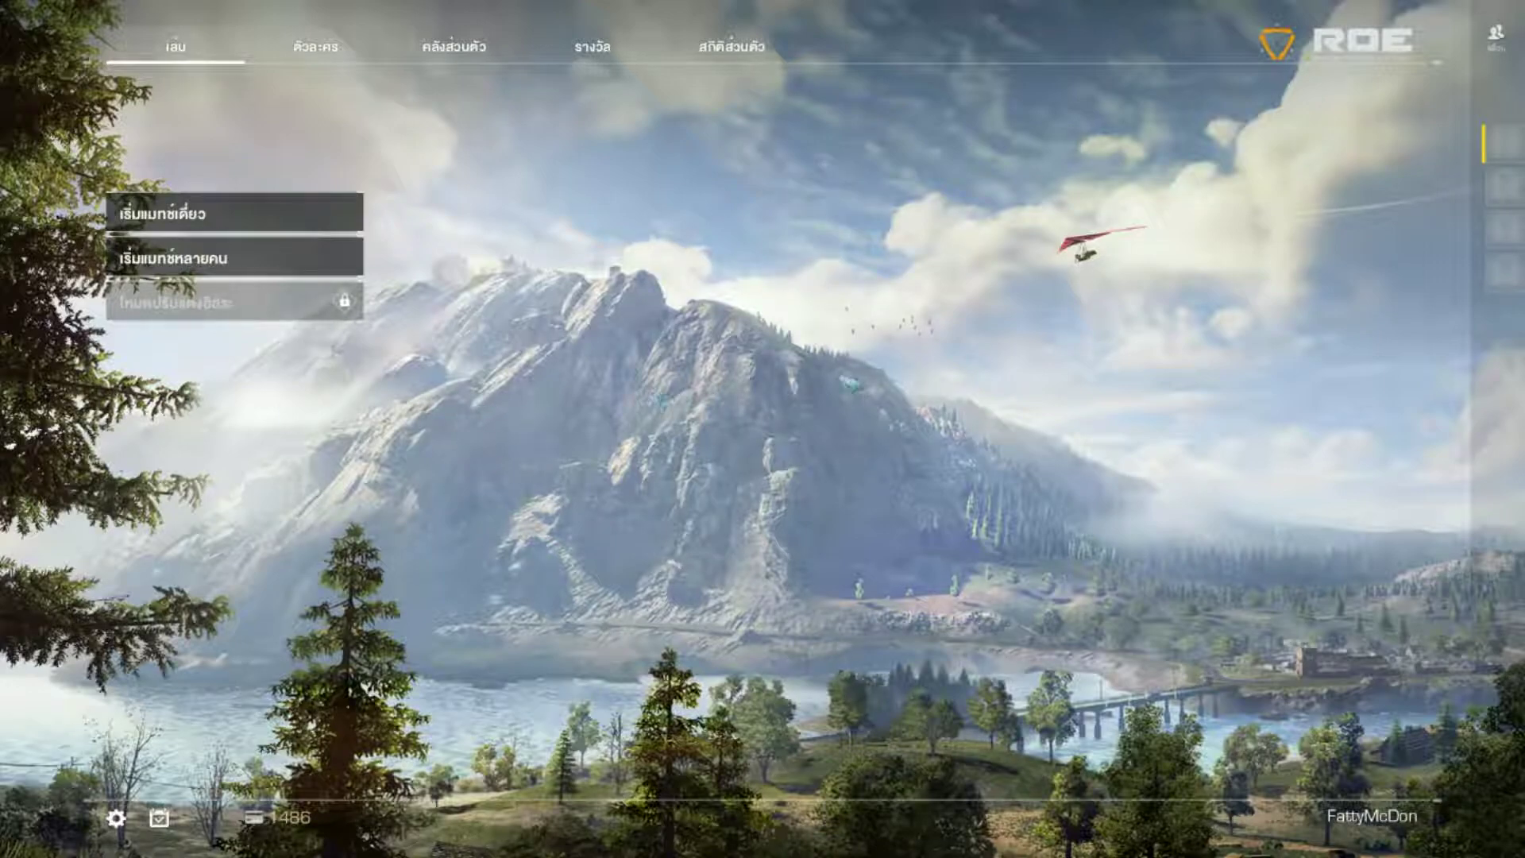
key(alt+Tab)
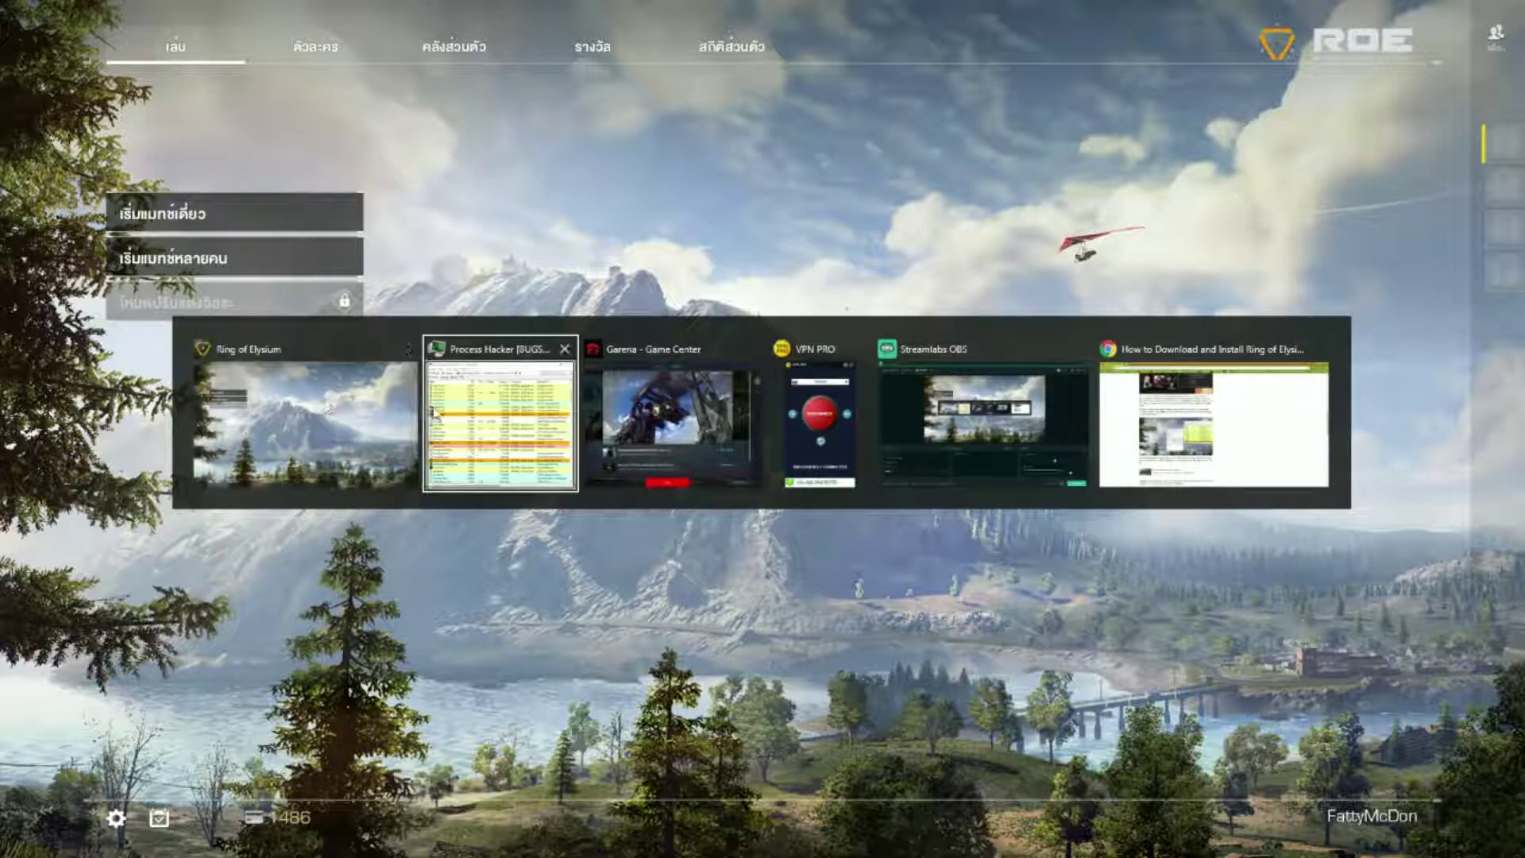
- Review Europa_Client.exe's Properties in Process Hacker, including its command line, then close them
click(506, 422)
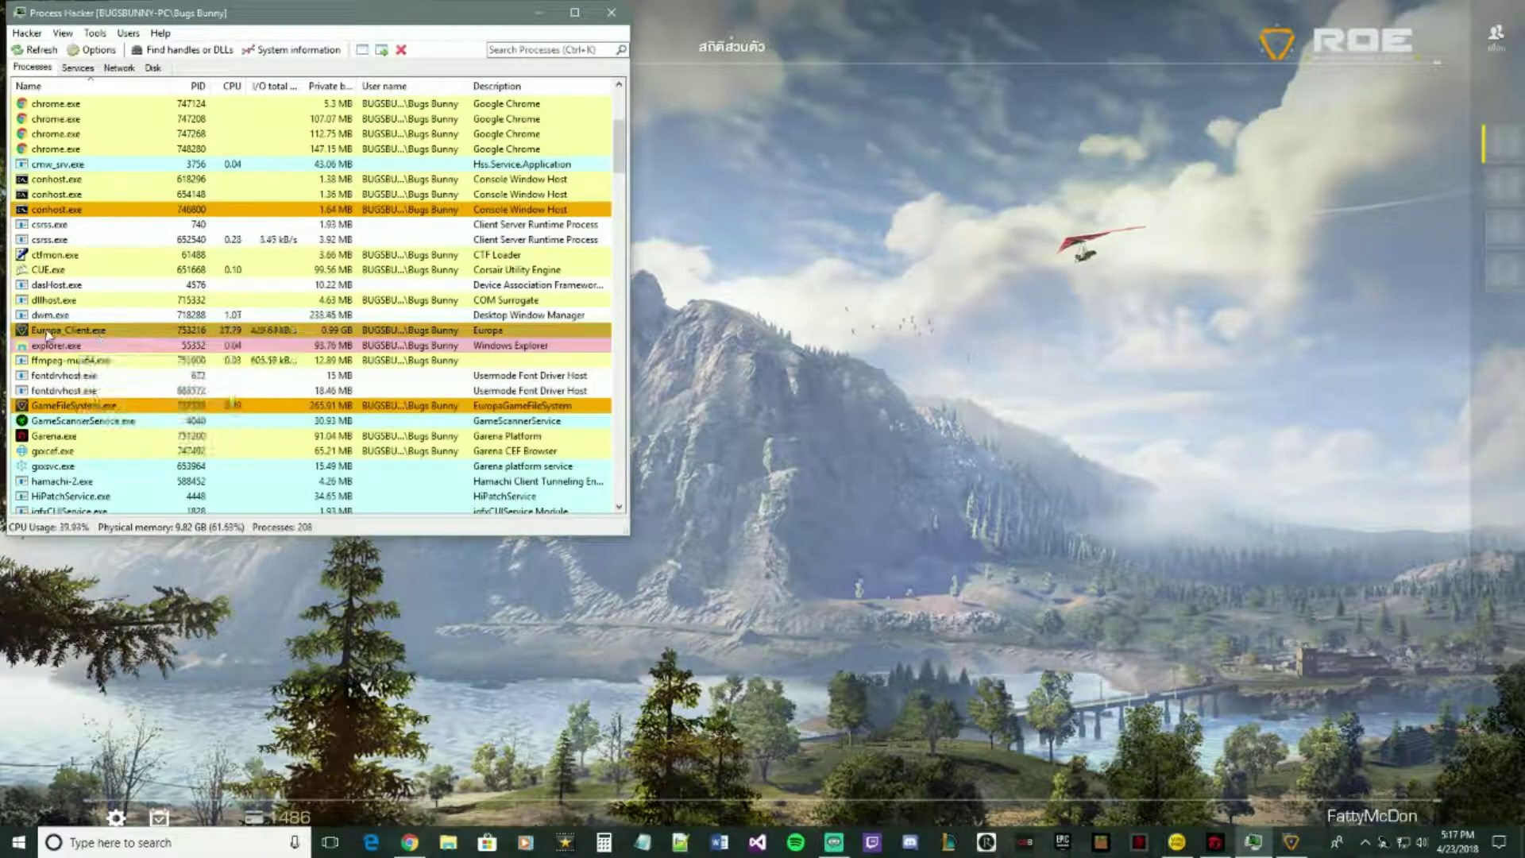
right_click(80, 334)
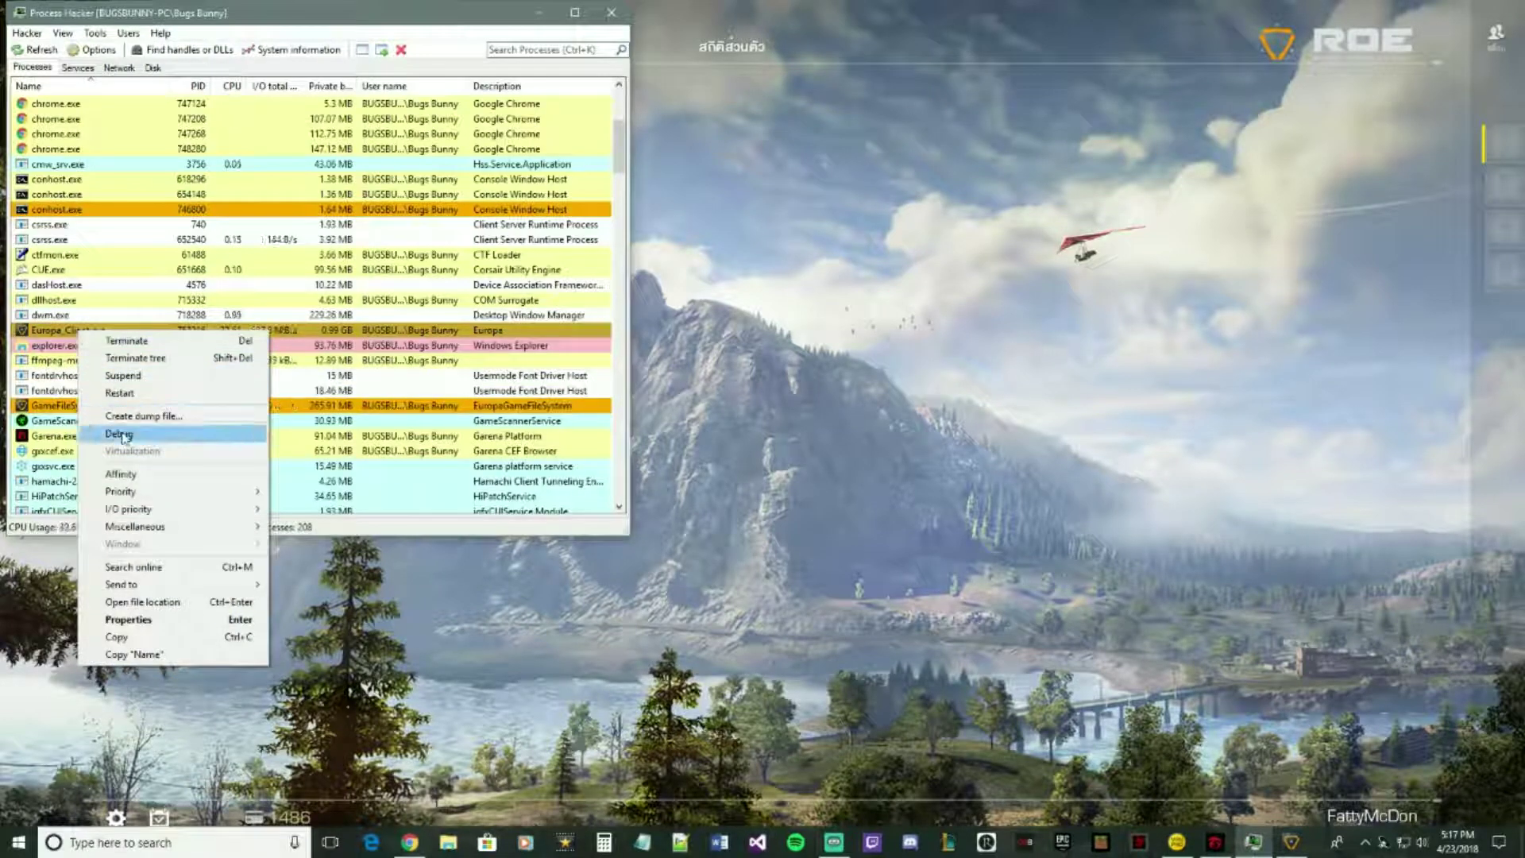
click(129, 620)
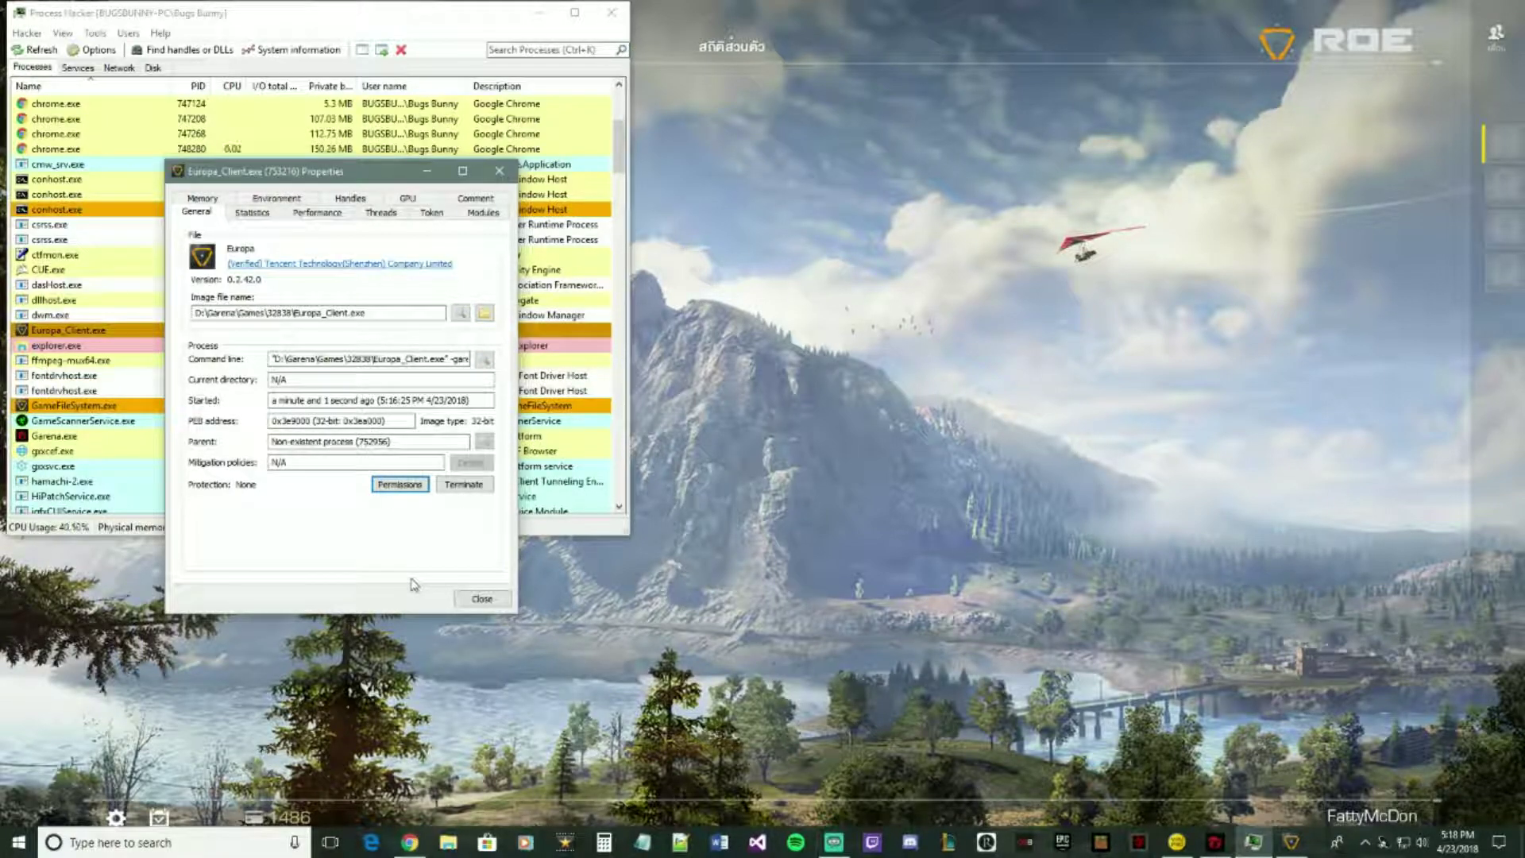
click(491, 601)
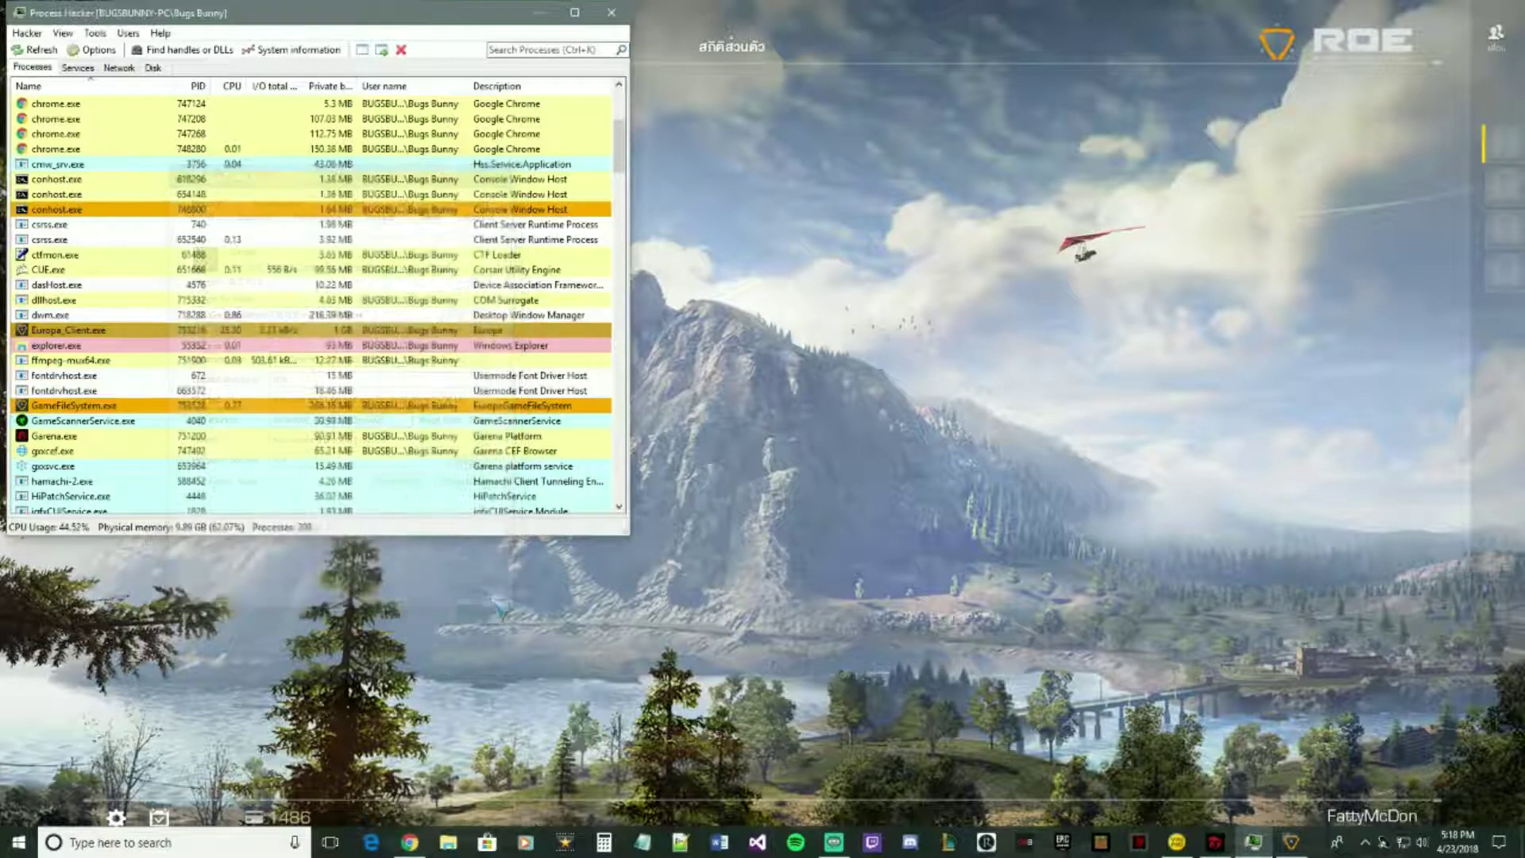
- Quit Ring of Elysium from its pause menu and confirm the exit
click(611, 13)
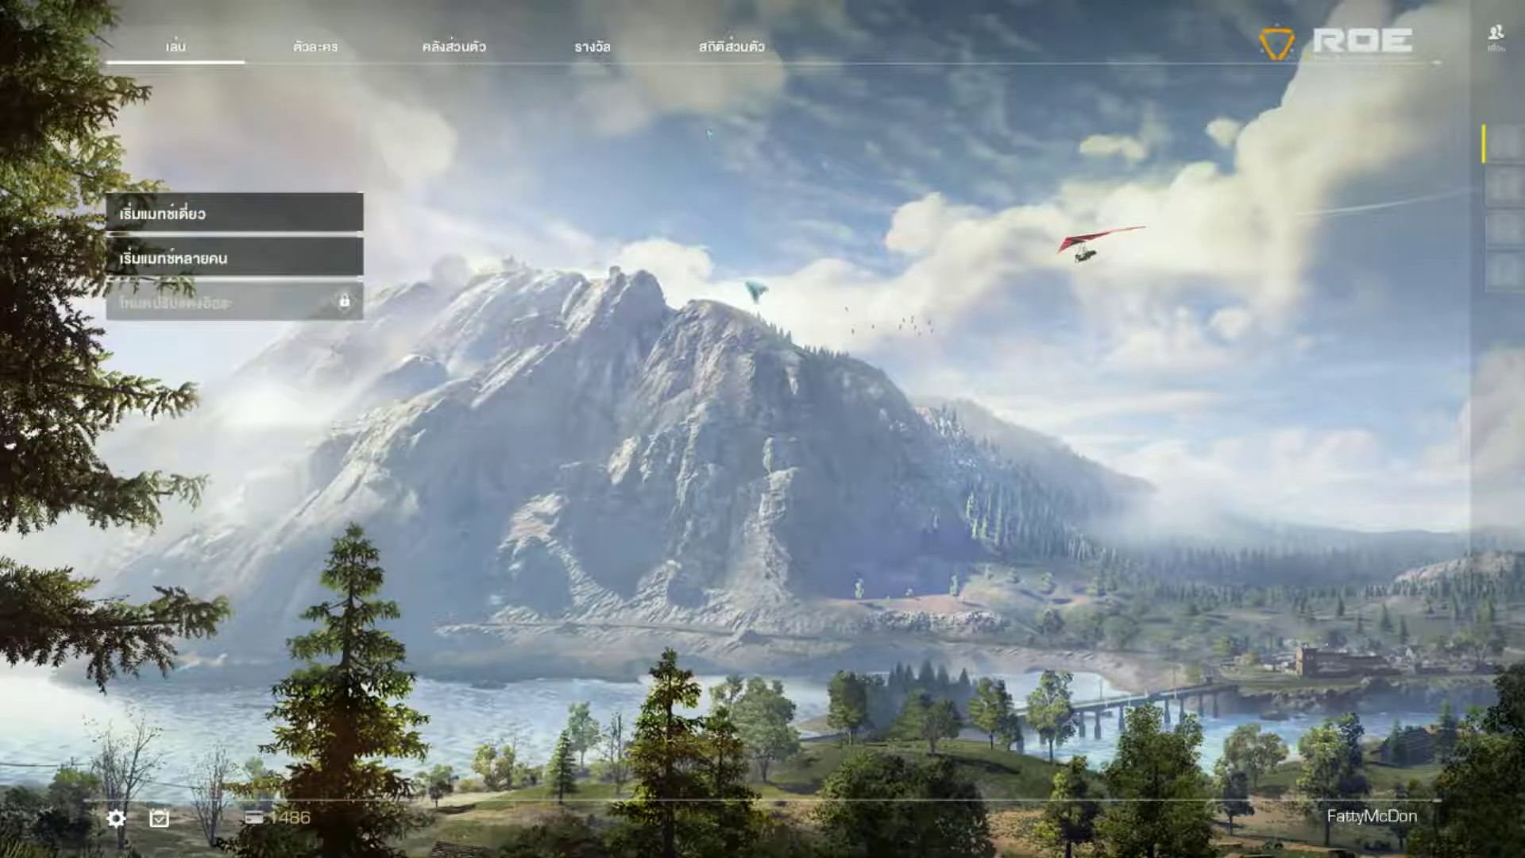
key(Escape)
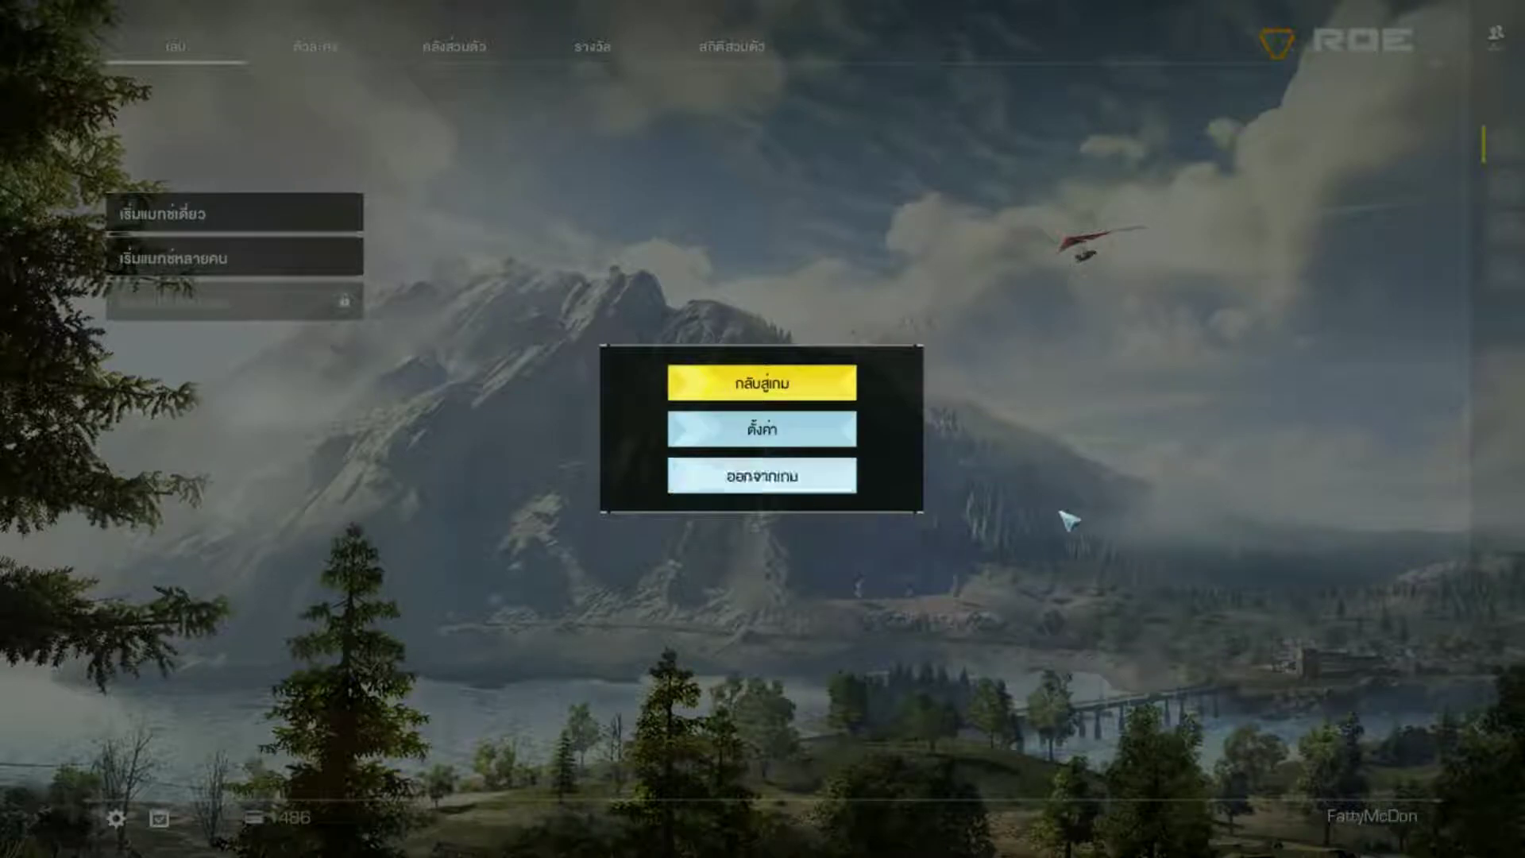
key(Escape)
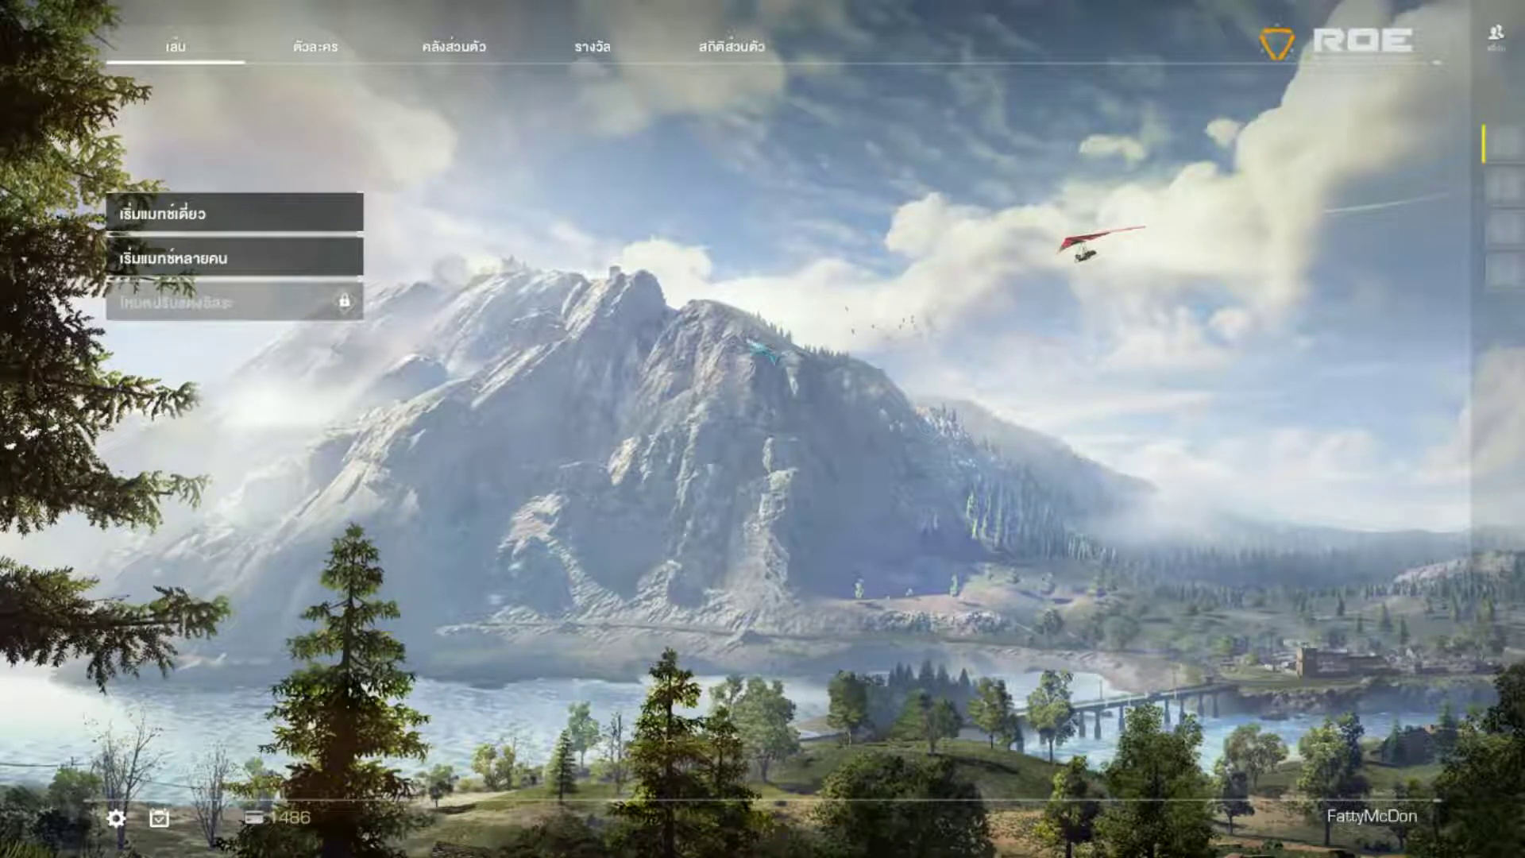
key(Escape)
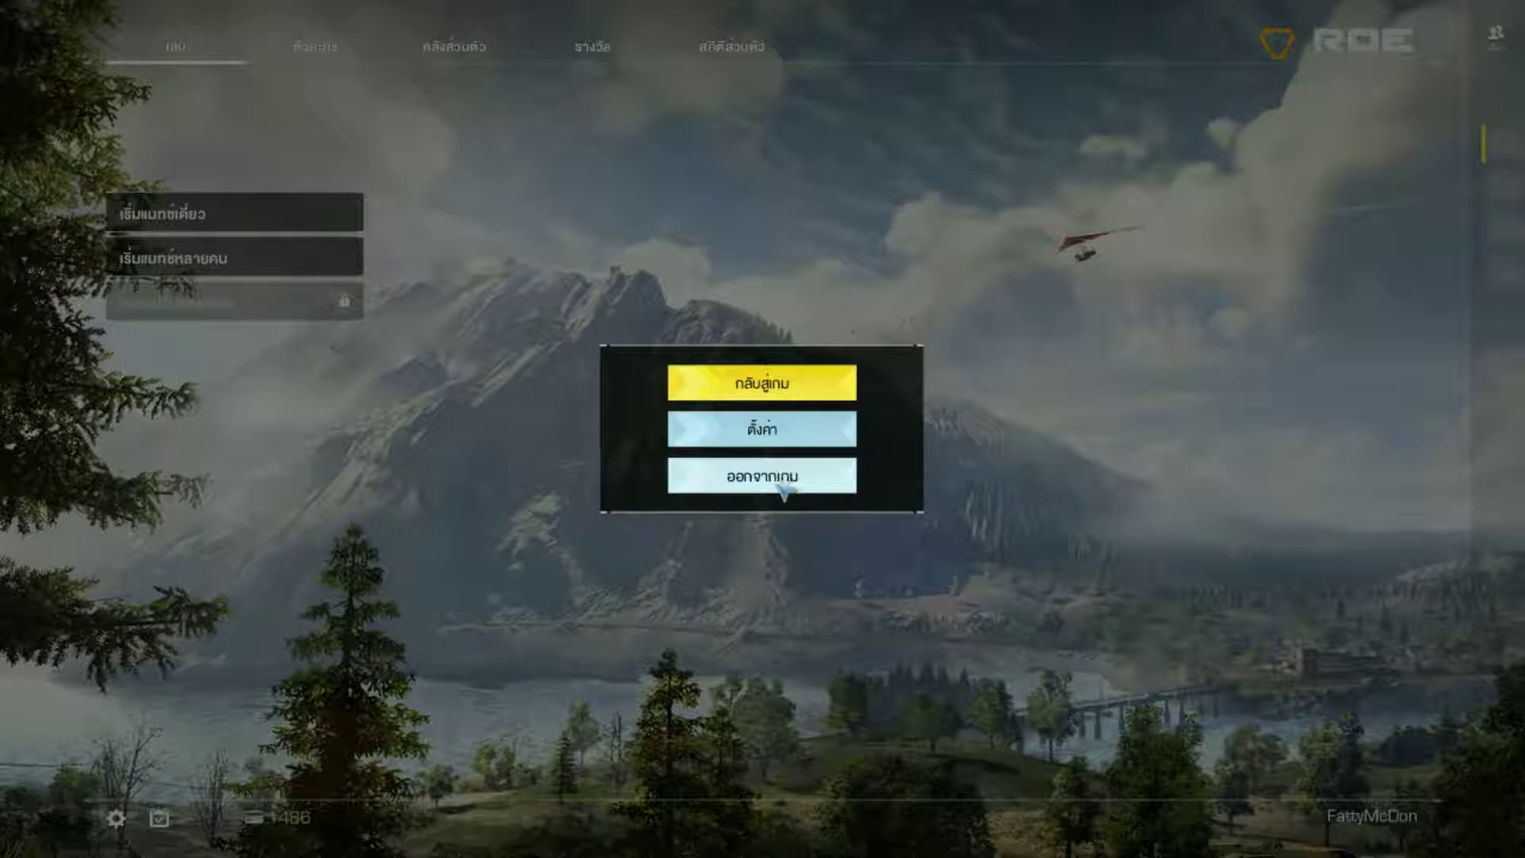
click(769, 481)
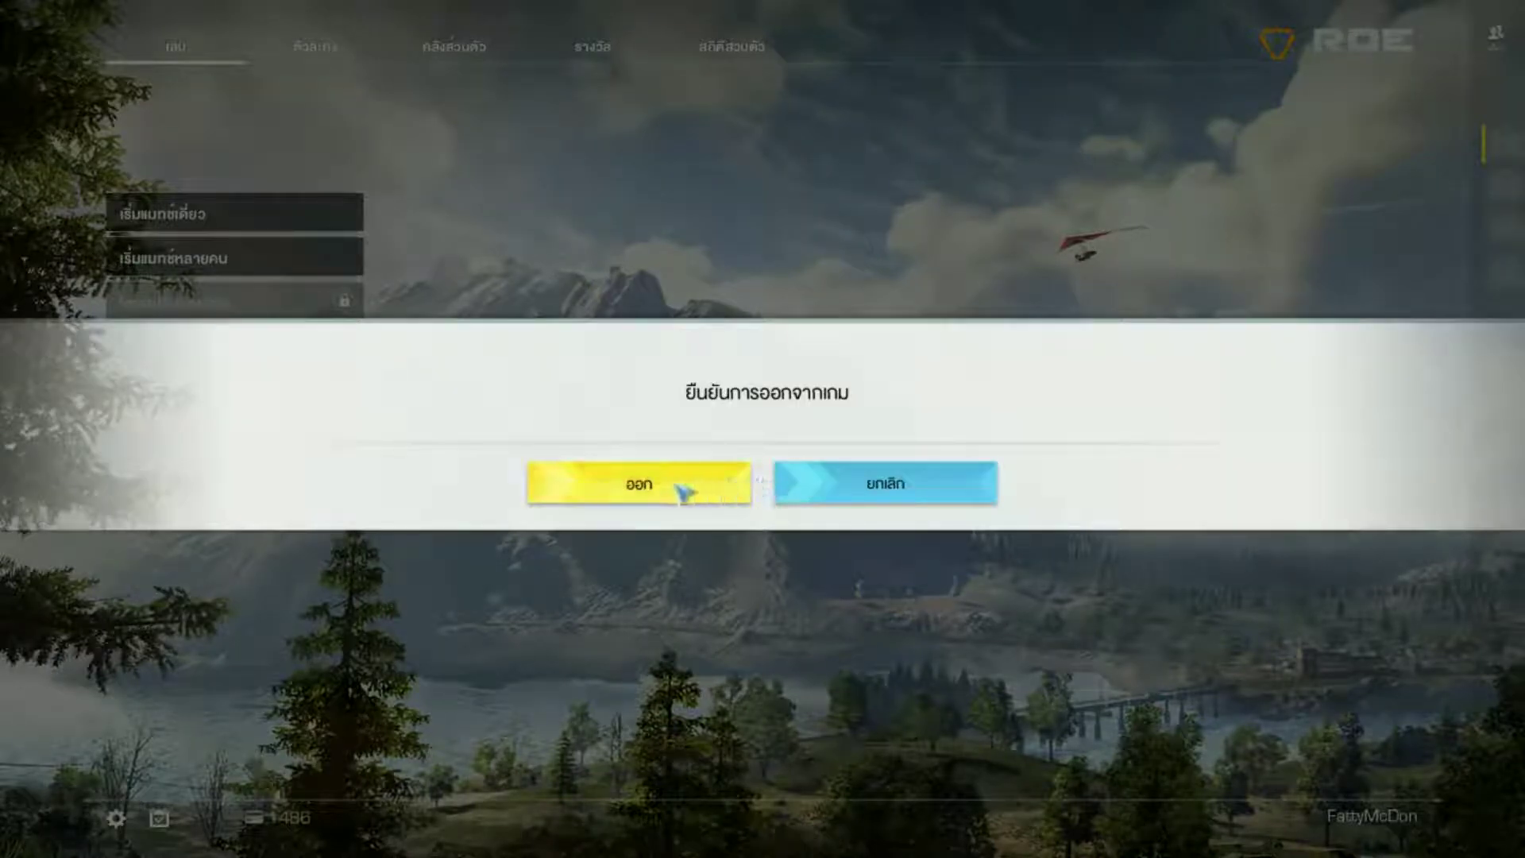
click(671, 485)
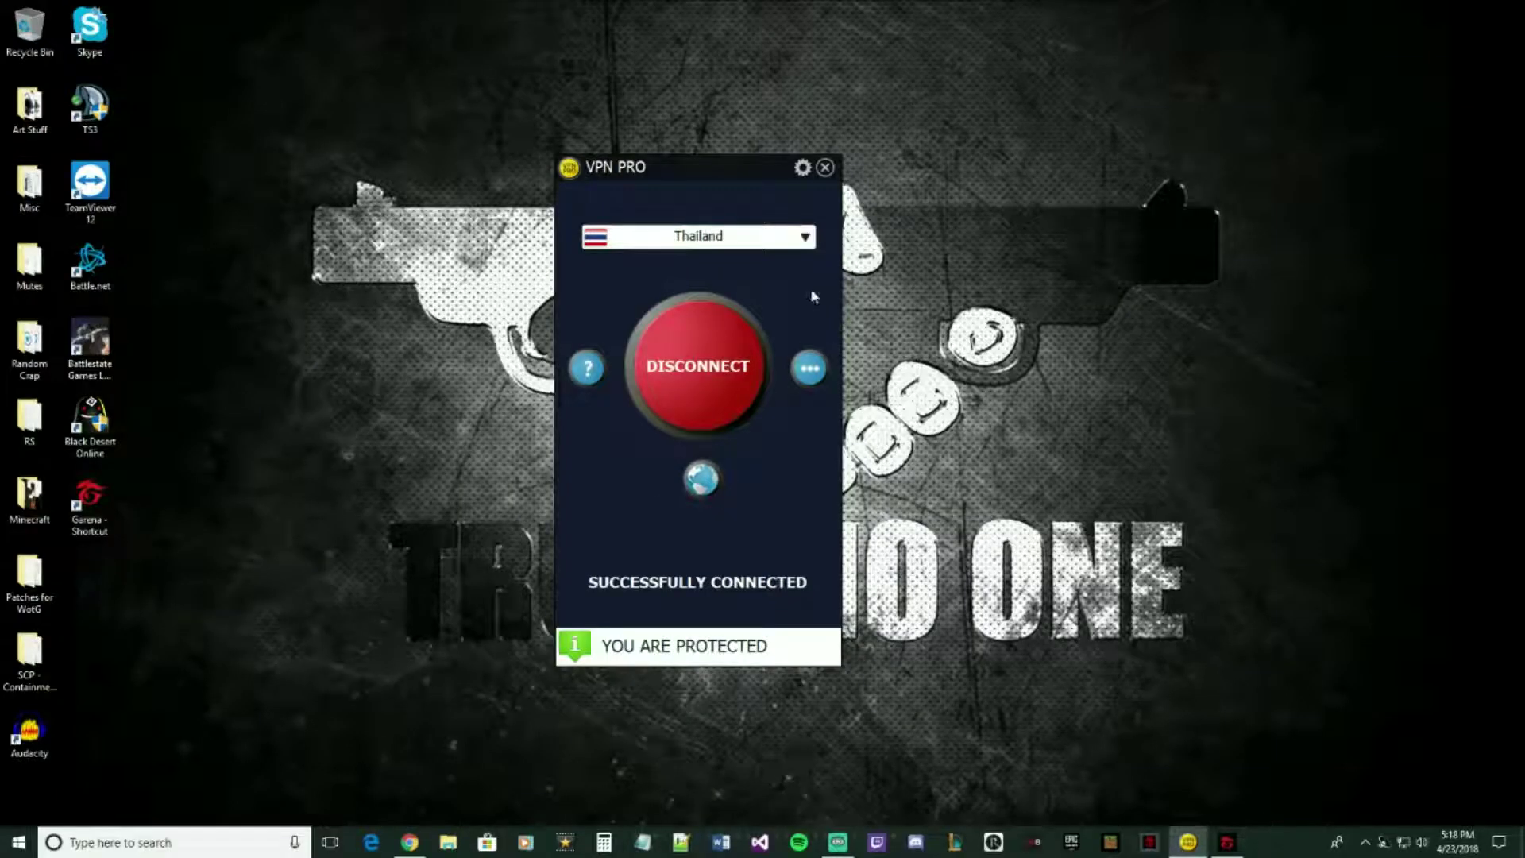
- Disconnect and close VPN Pro, then exit the red background app from the tray
click(731, 374)
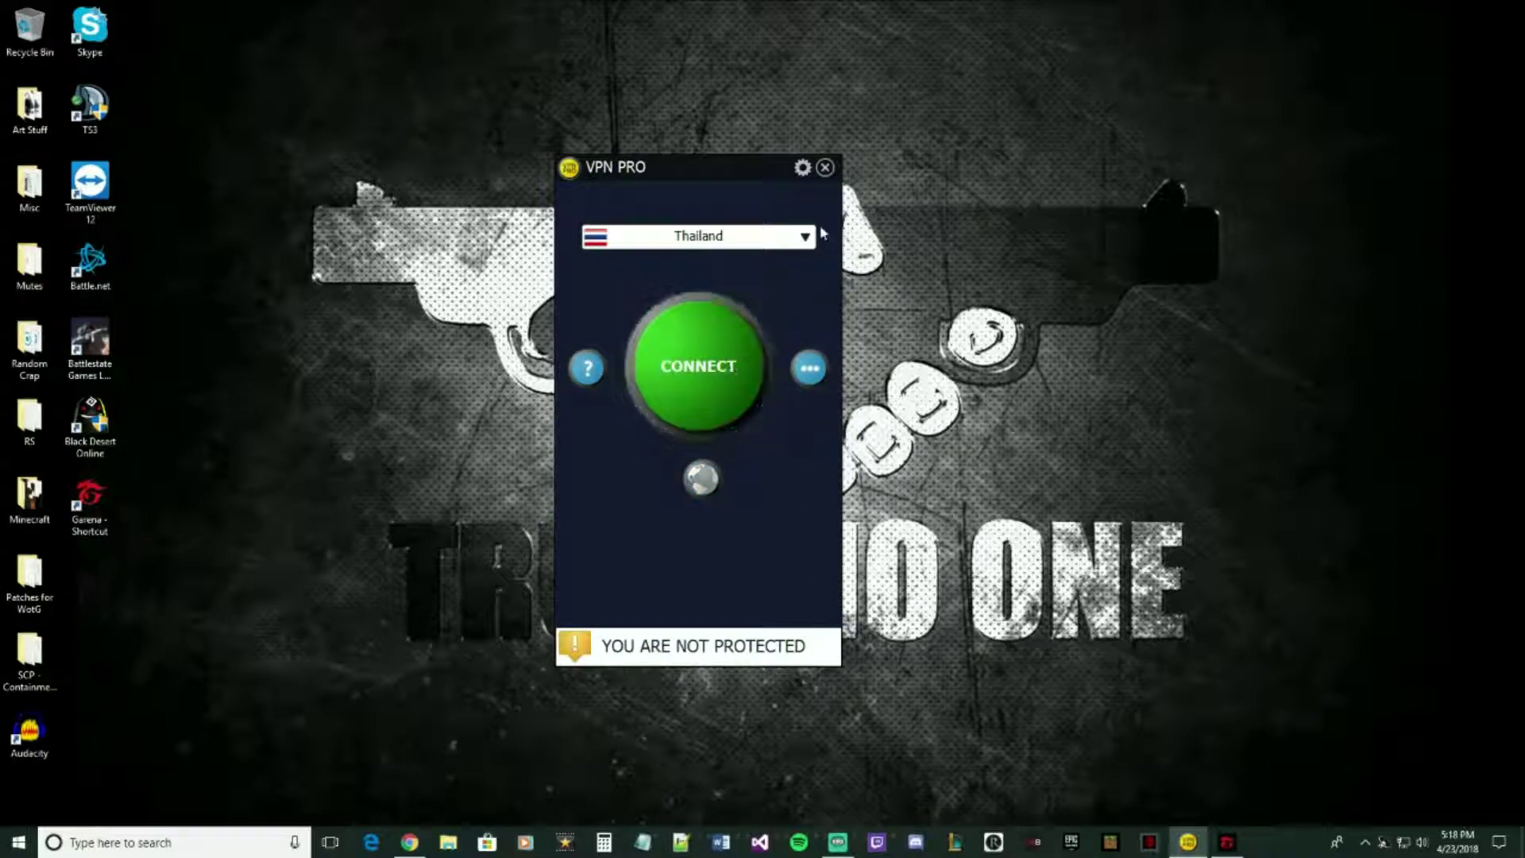
click(825, 167)
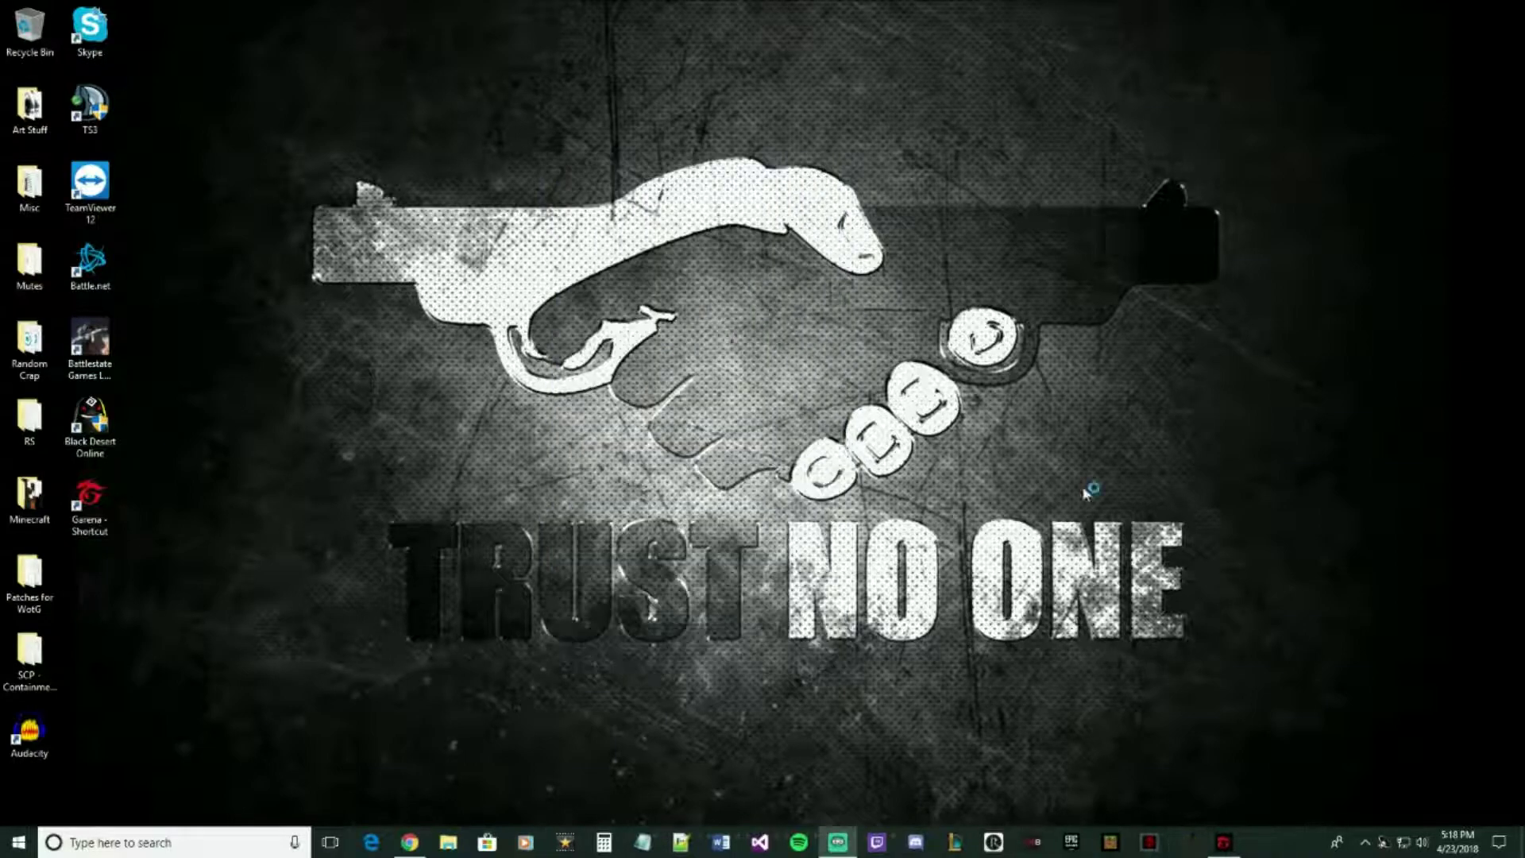
click(1366, 841)
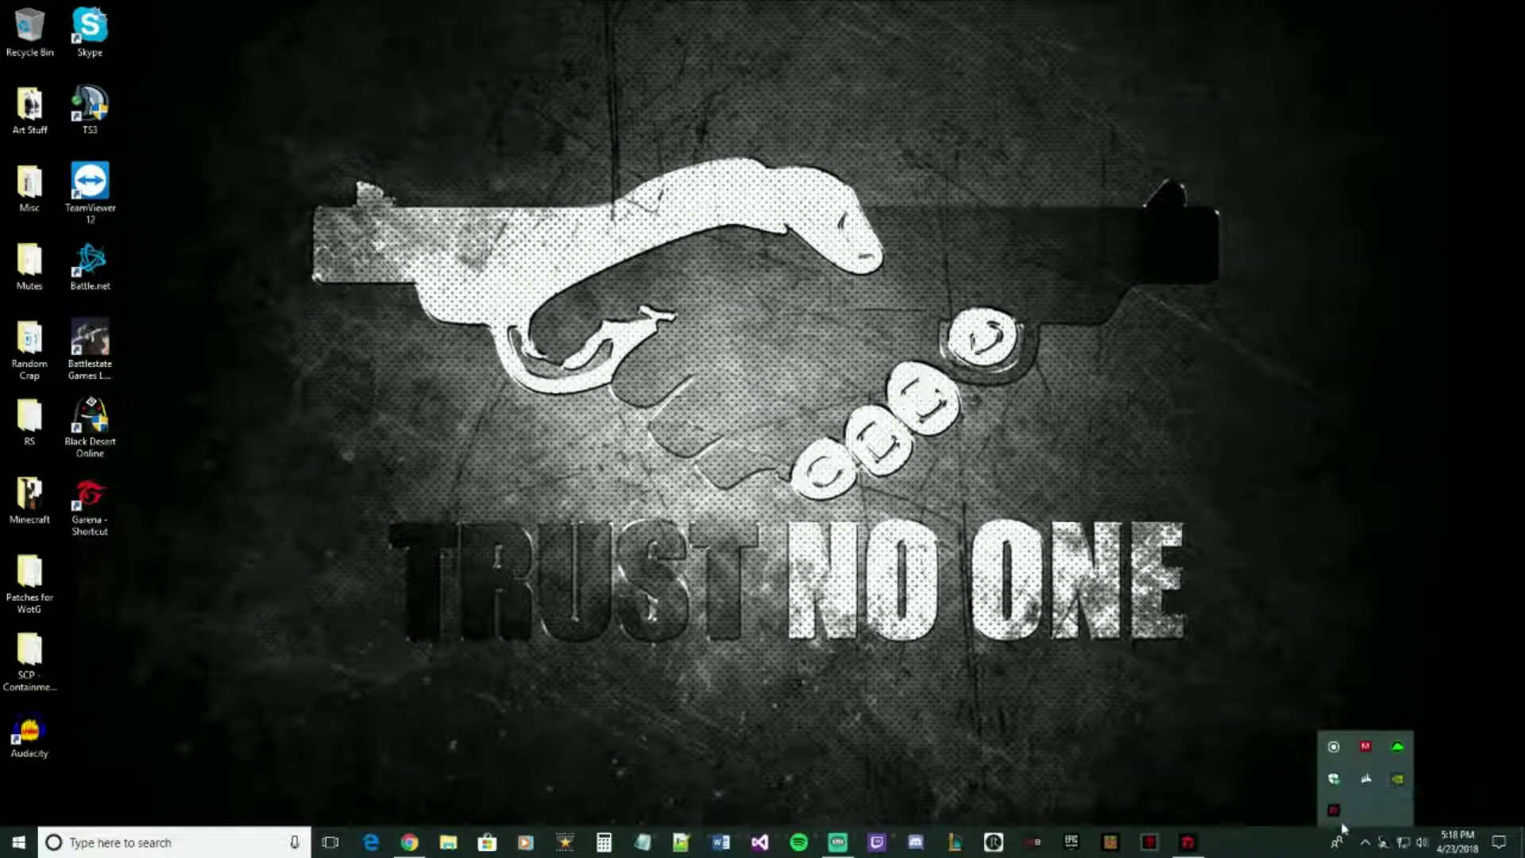
right_click(1336, 814)
right_click(1400, 811)
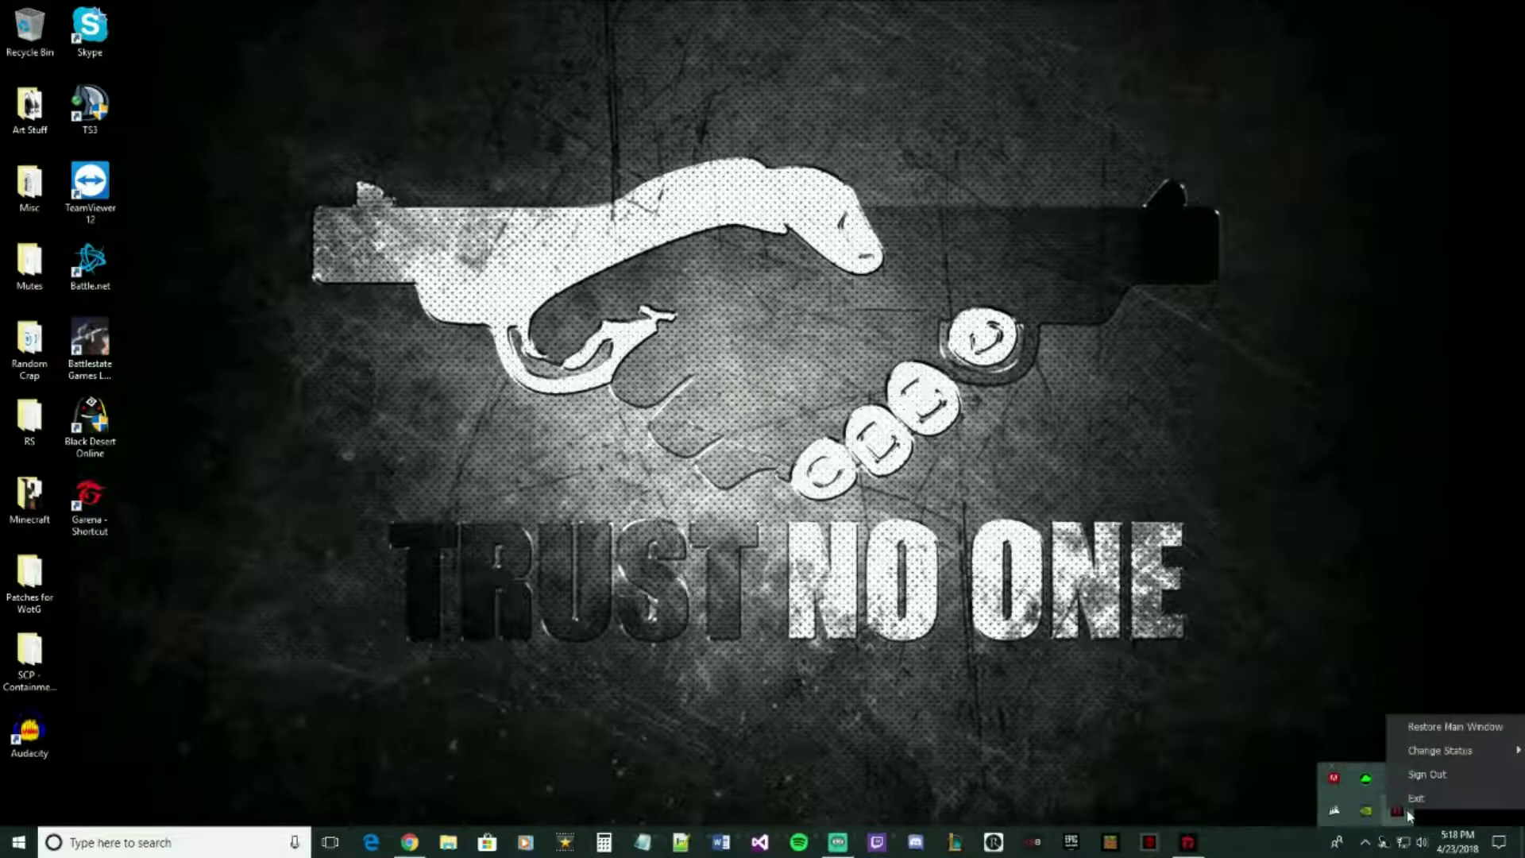
click(1418, 798)
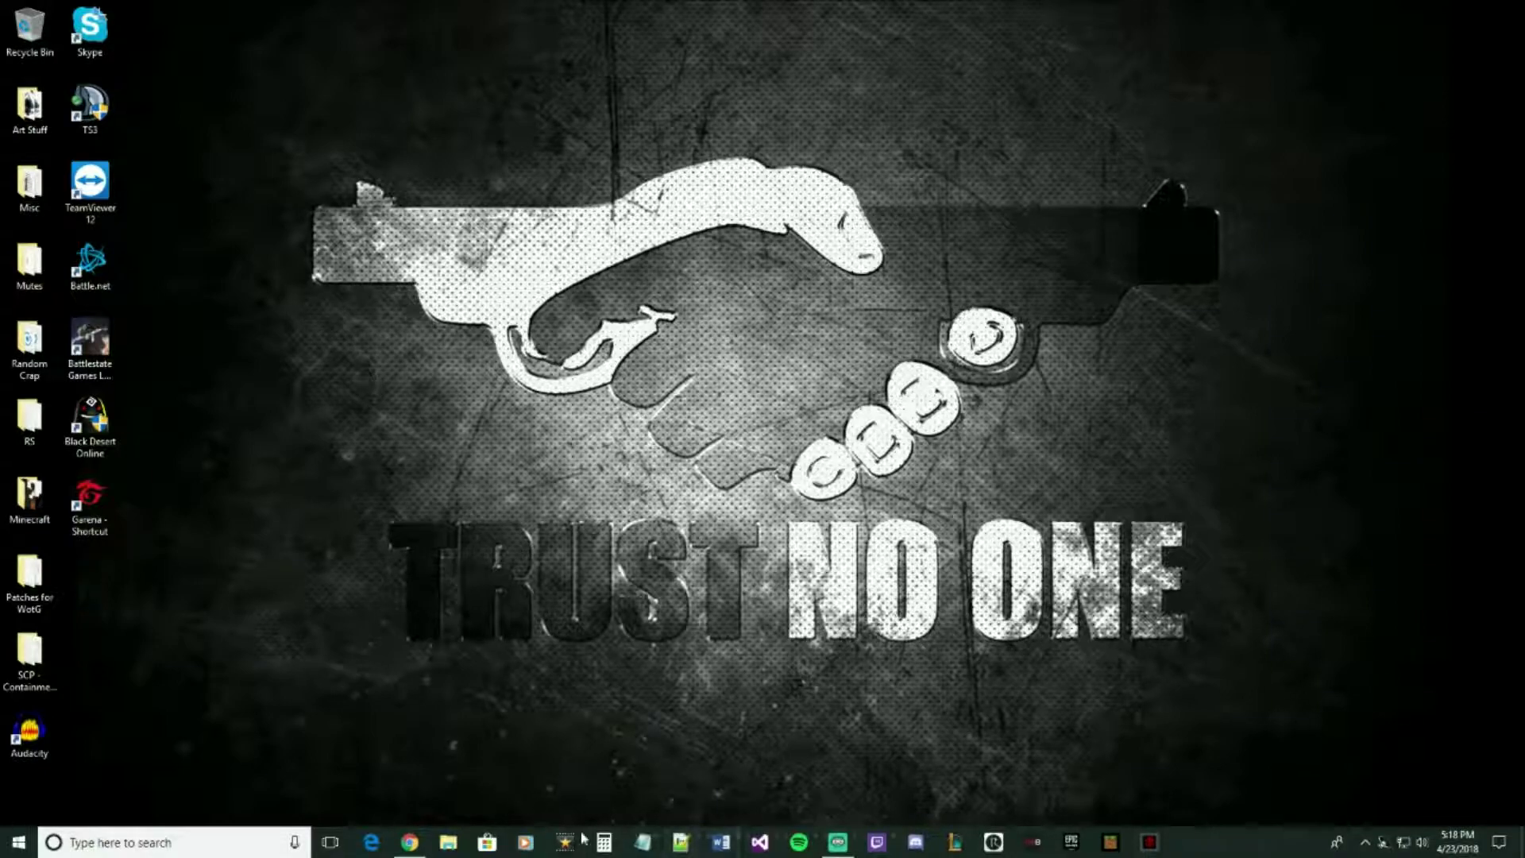
- Copy the example Europa_Client.exe command line from the Prima Games article into a new Notepad document
click(644, 842)
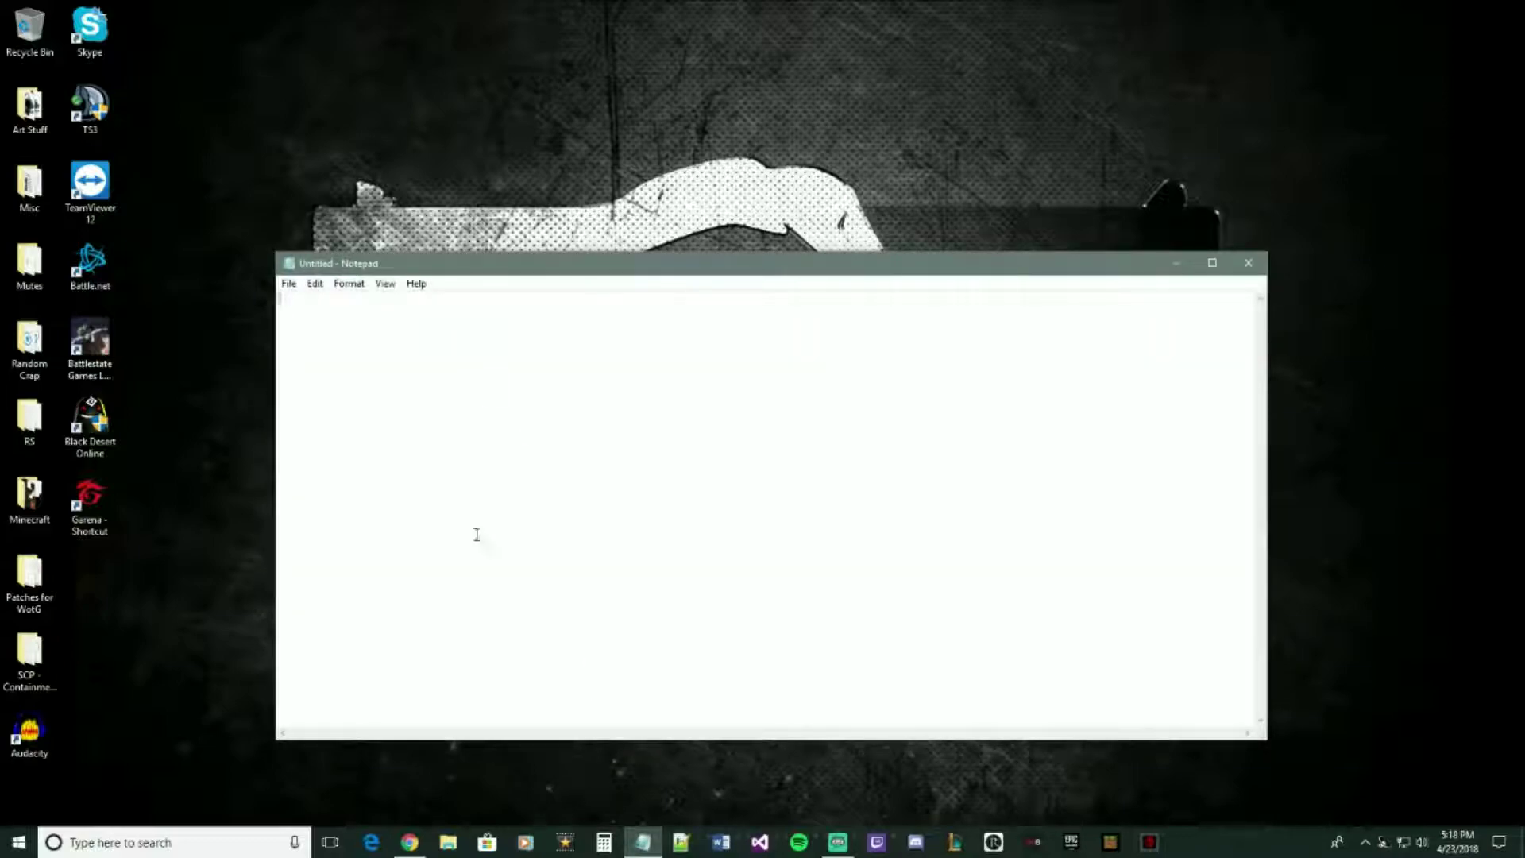
click(409, 842)
scroll(340, 483, down, 5)
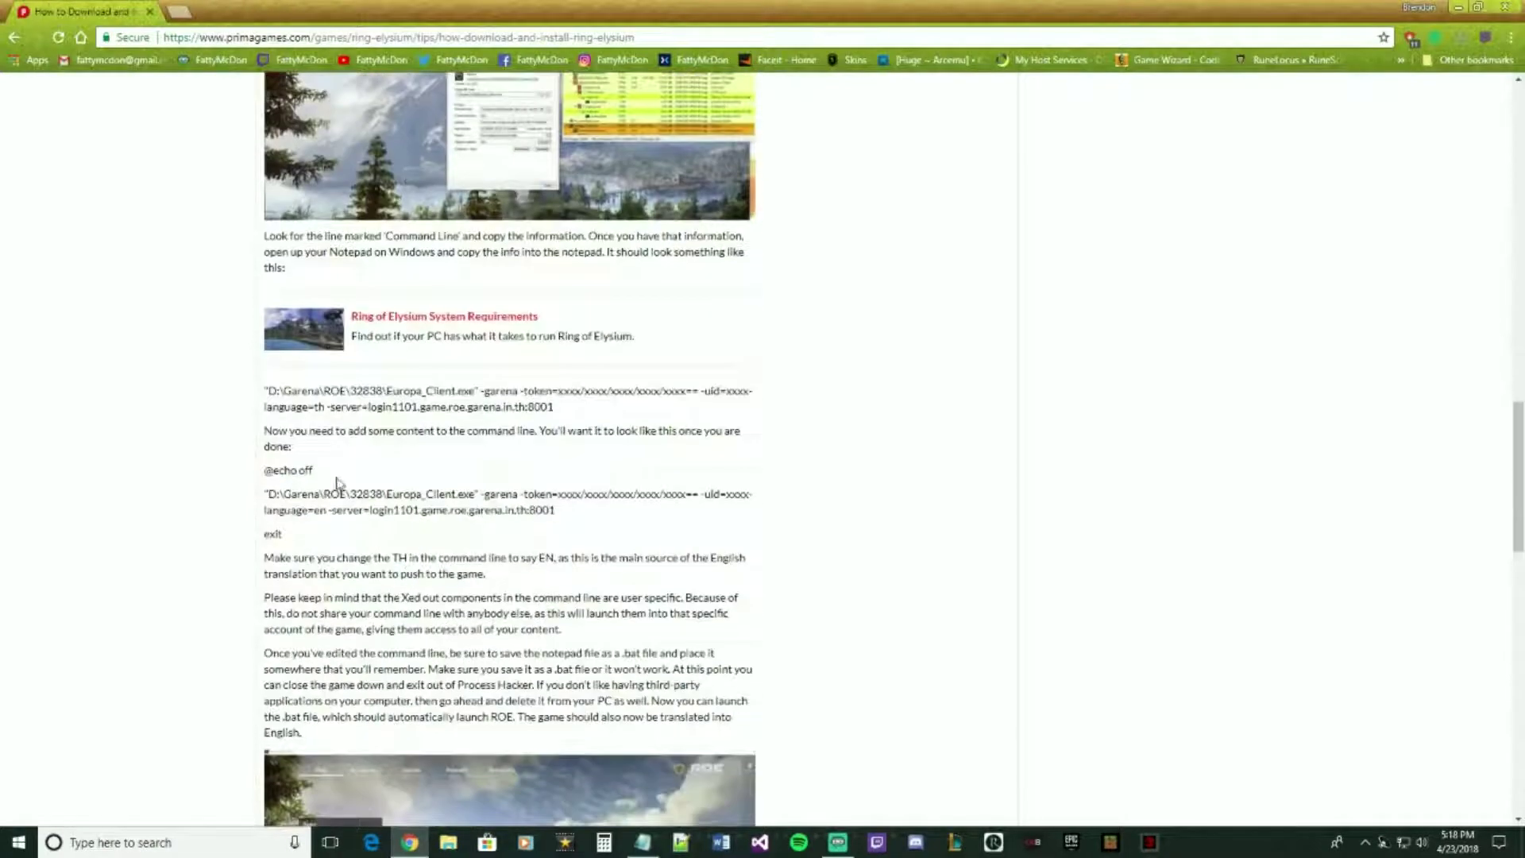
drag(554, 406, 271, 390)
right_click(274, 388)
click(305, 404)
click(917, 403)
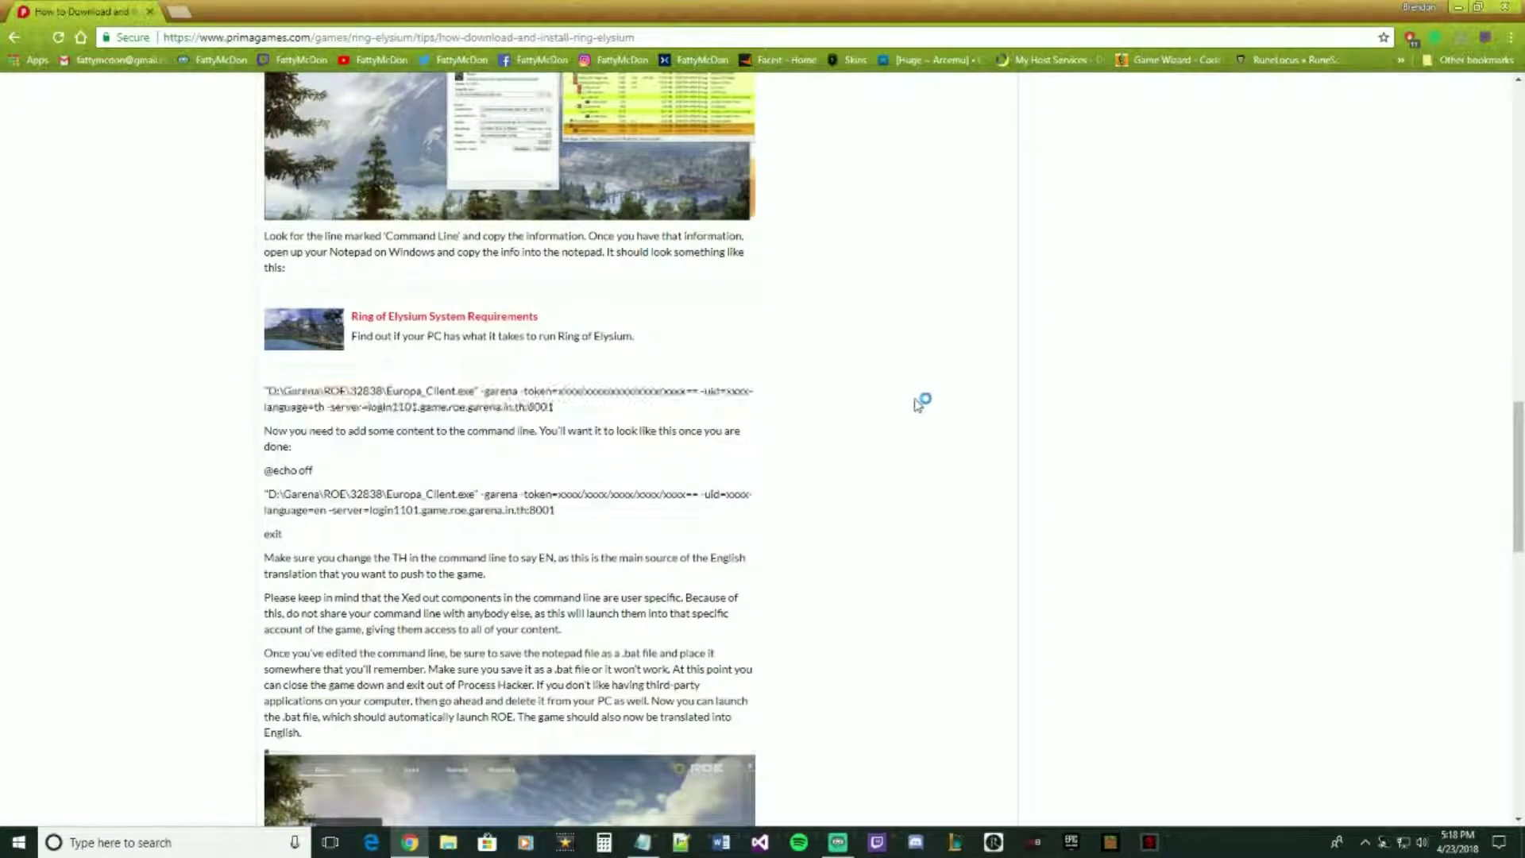
click(1459, 7)
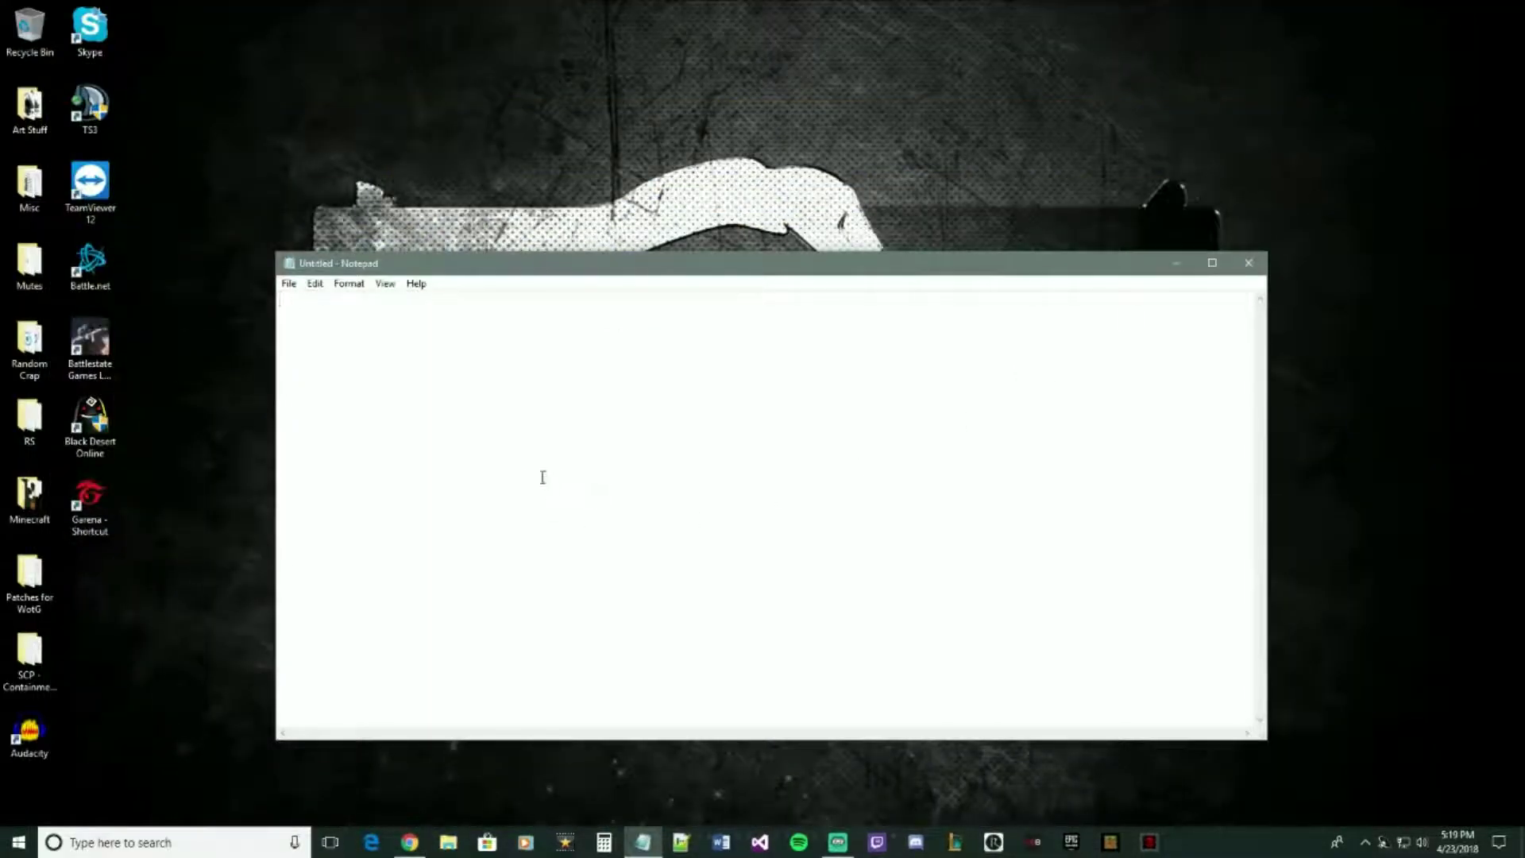
key(ctrl+v)
- Maximize Notepad and change the command line's language from th to en
drag(750, 413, 772, 415)
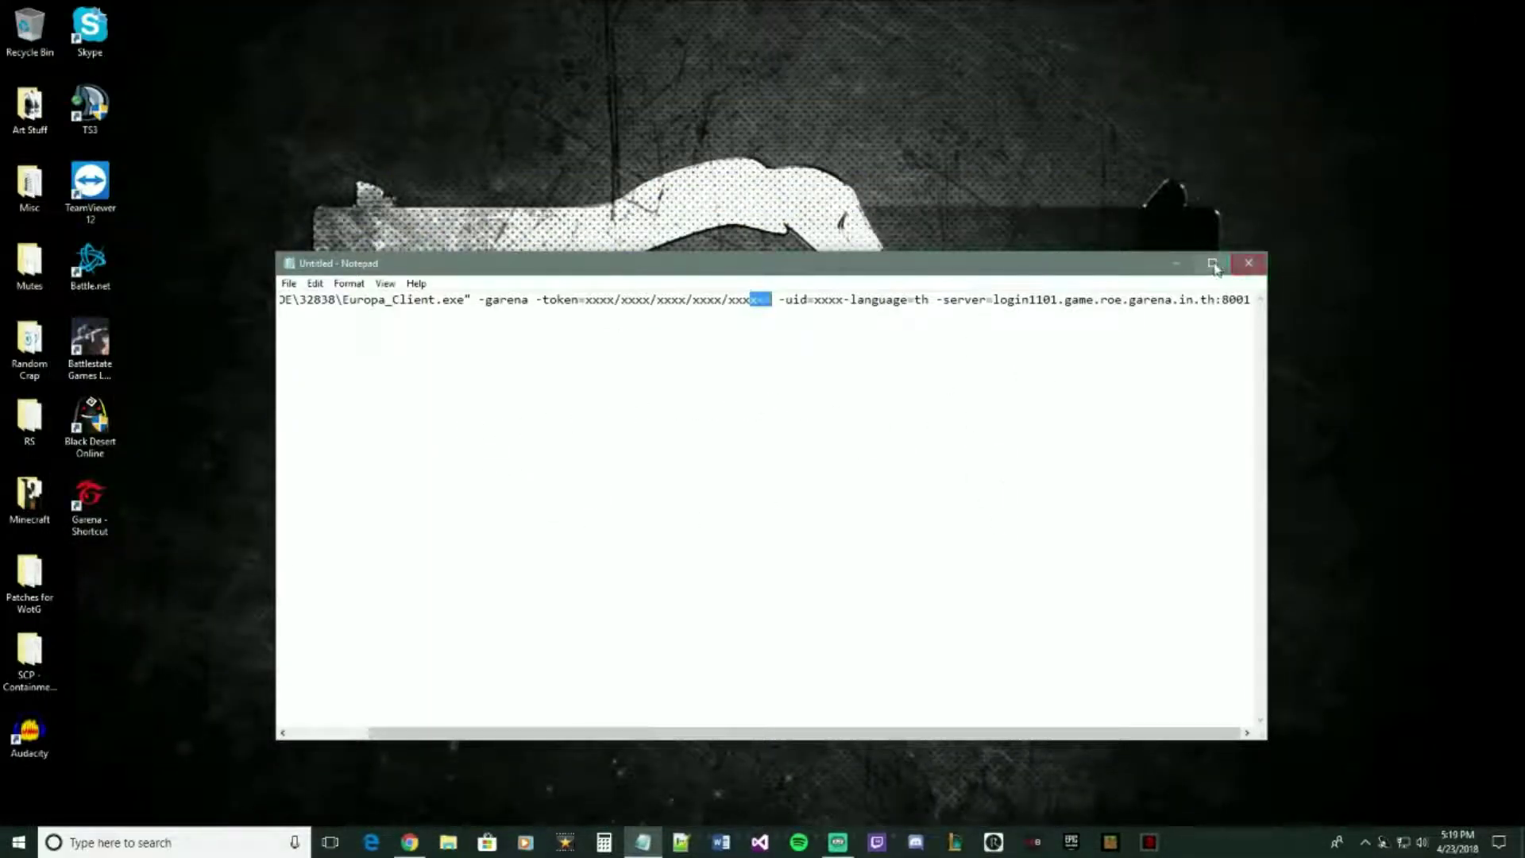
click(1215, 265)
click(1150, 52)
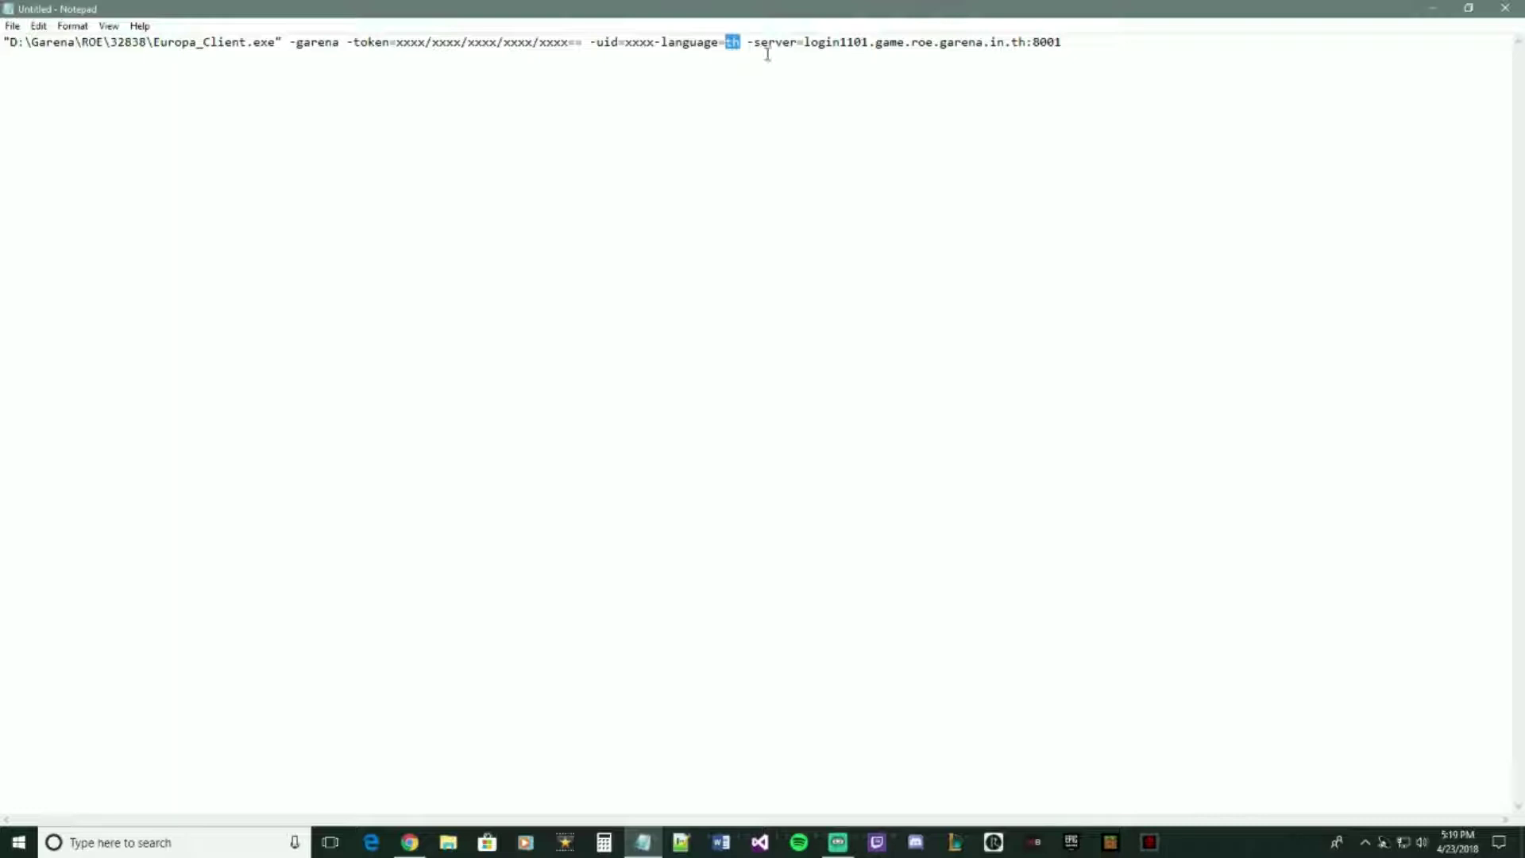
text(en)
key(Return)
key(Return)
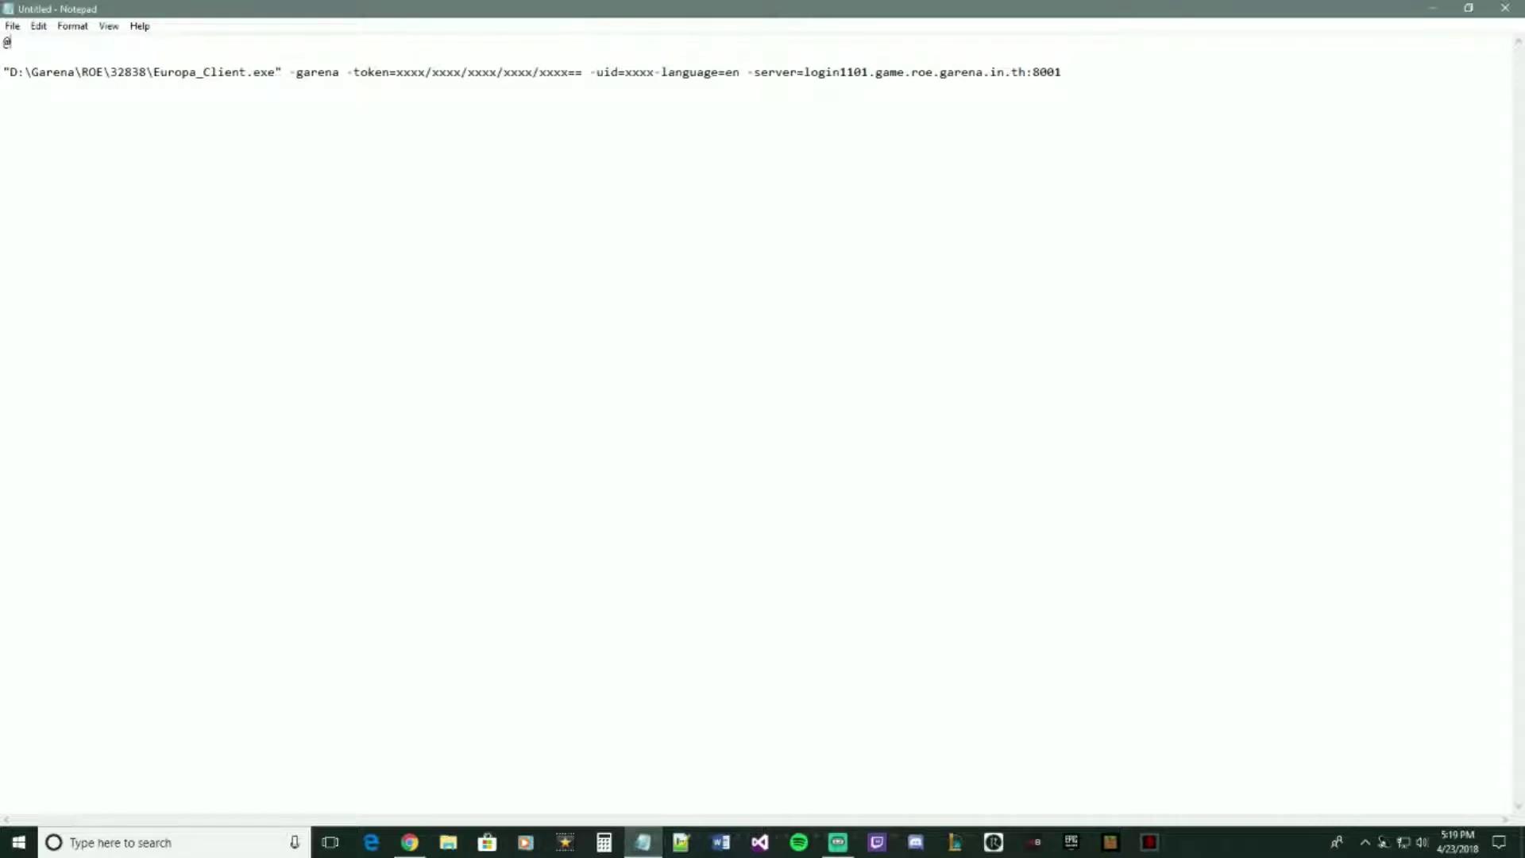
text(ff)
click(1071, 74)
click(990, 106)
drag(393, 74, 651, 72)
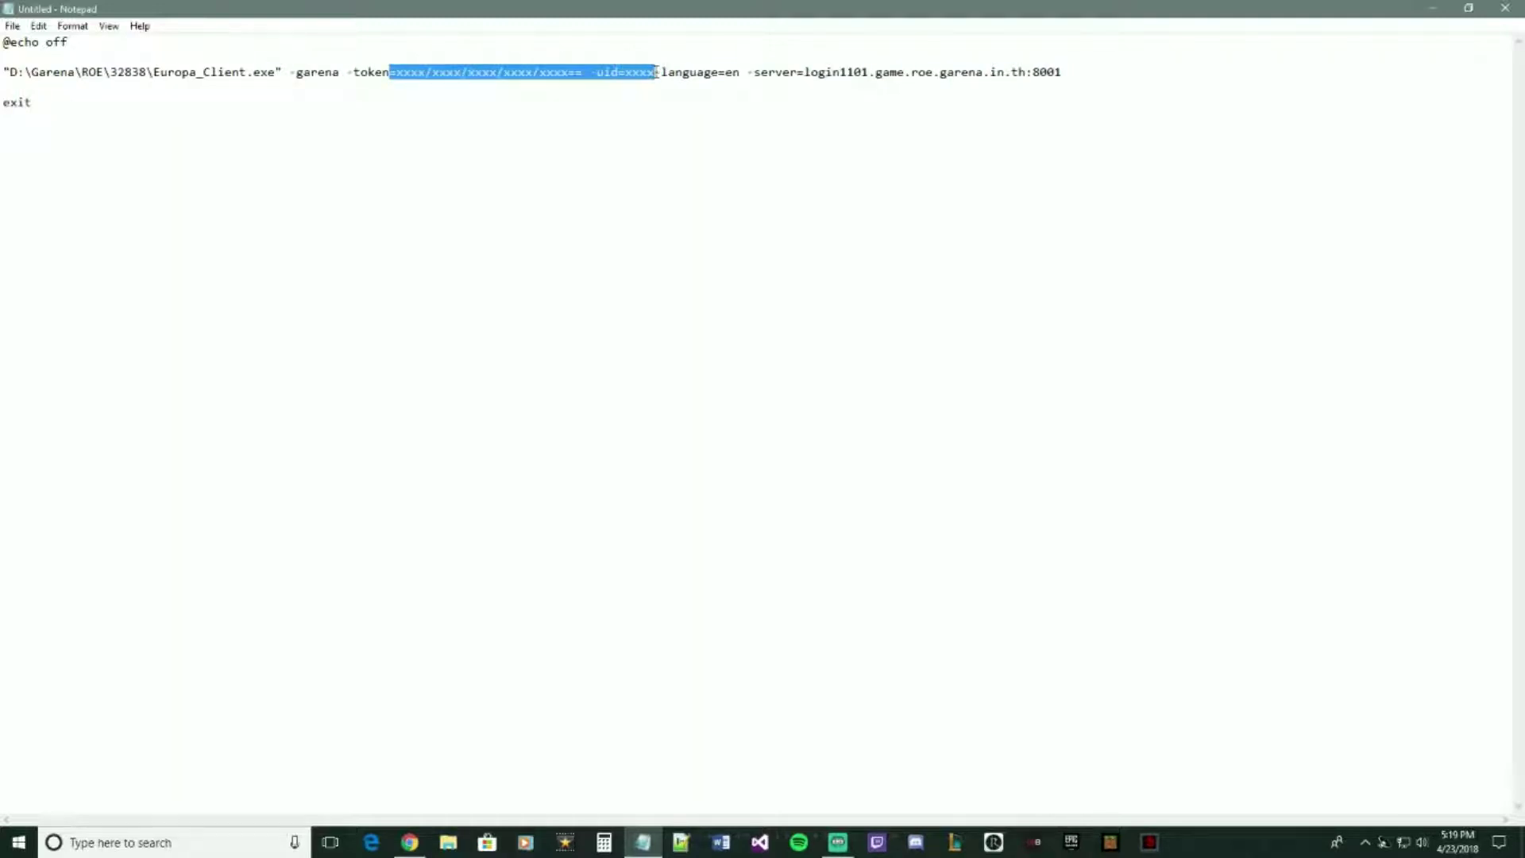
click(621, 249)
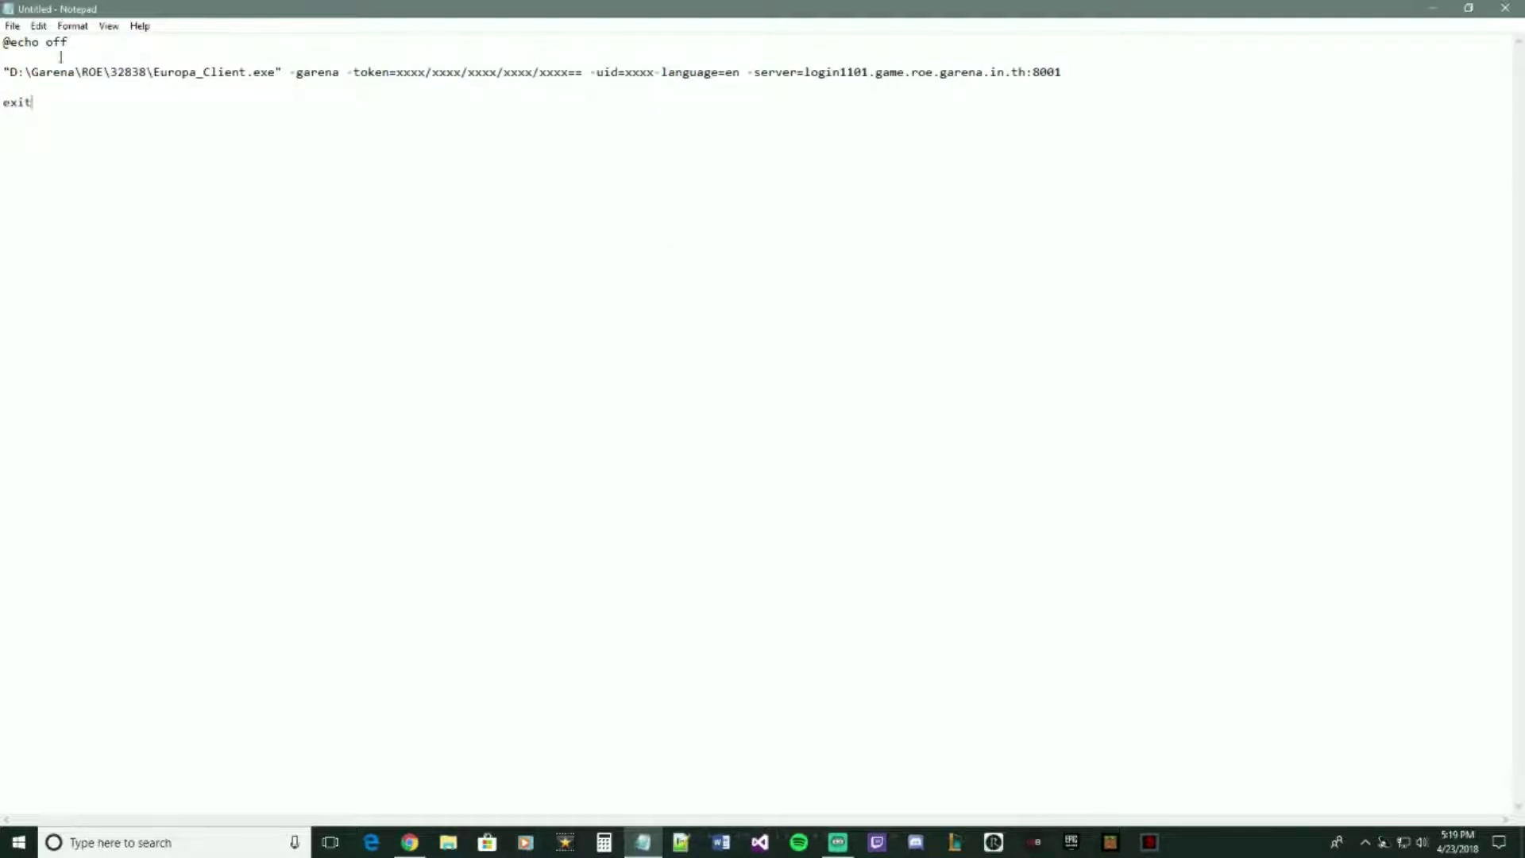
click(12, 26)
- Save the script to the Desktop with the file name ROE
click(32, 75)
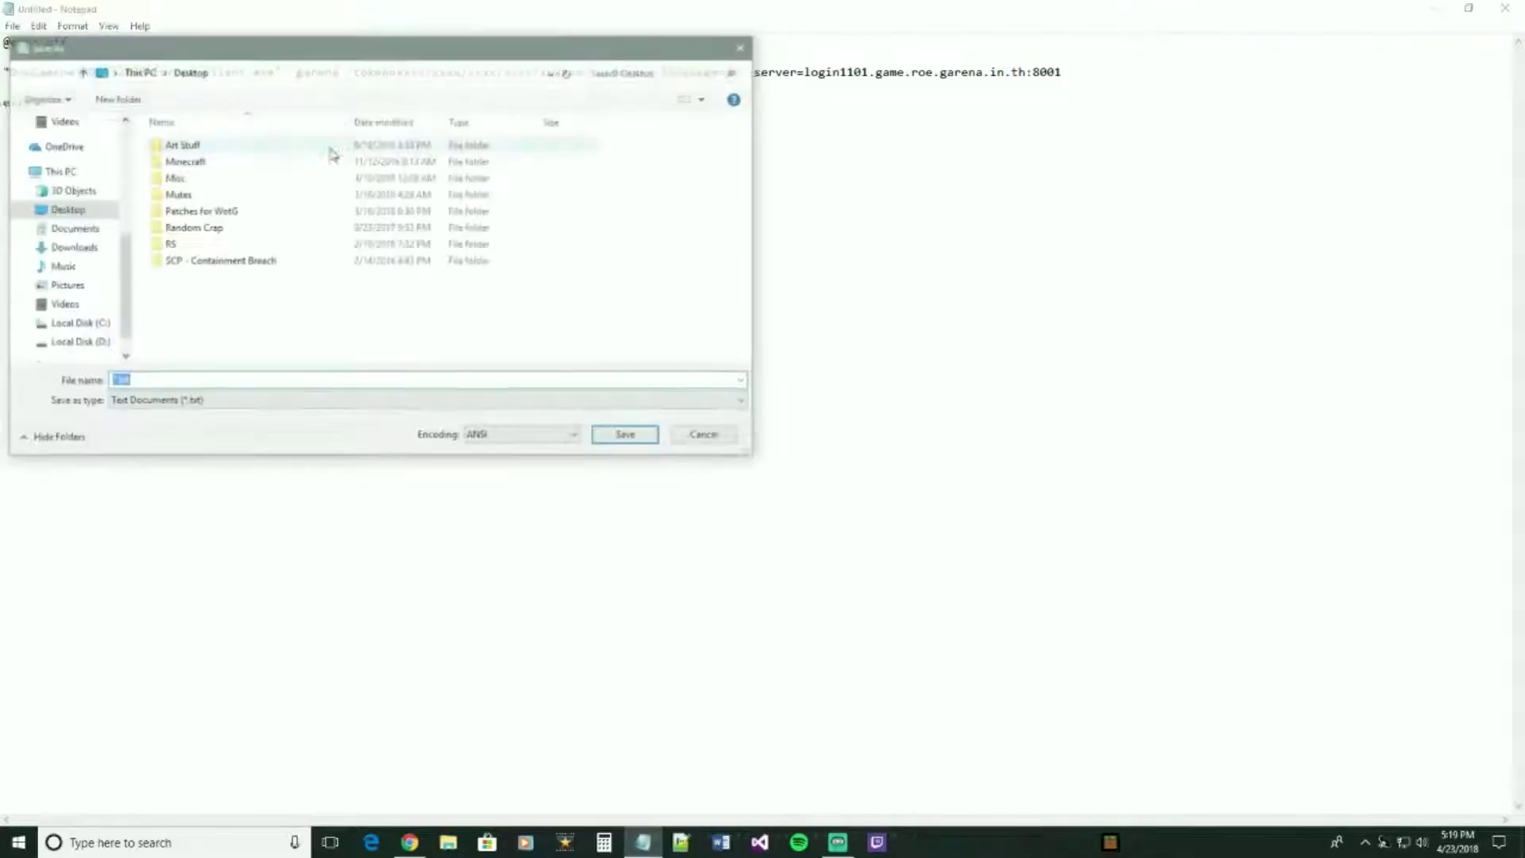
click(160, 380)
double_click(161, 380)
text(ROE)
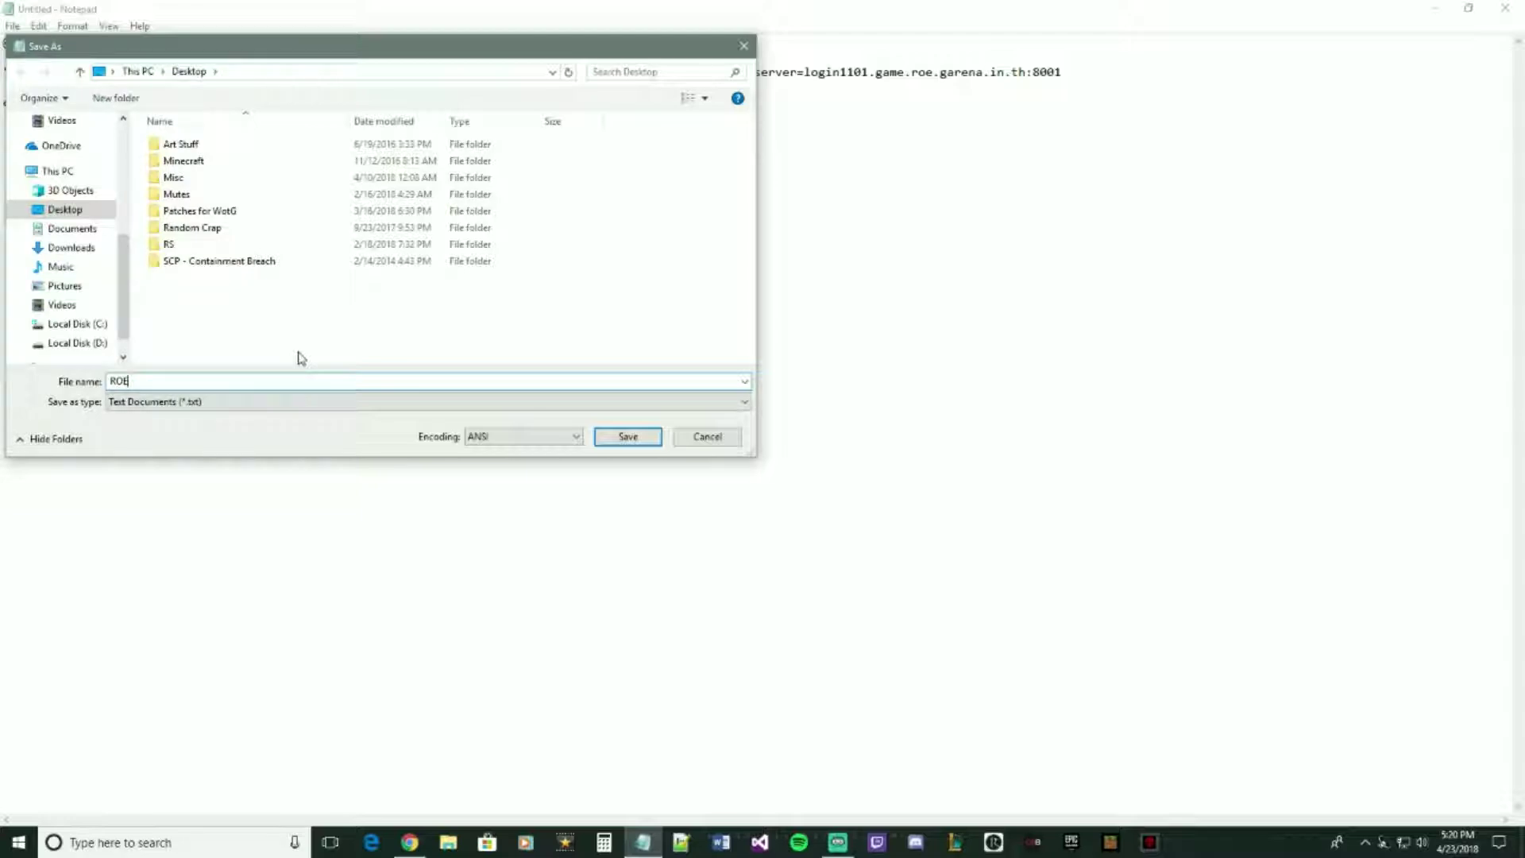
text(.)
text(tx)
click(628, 436)
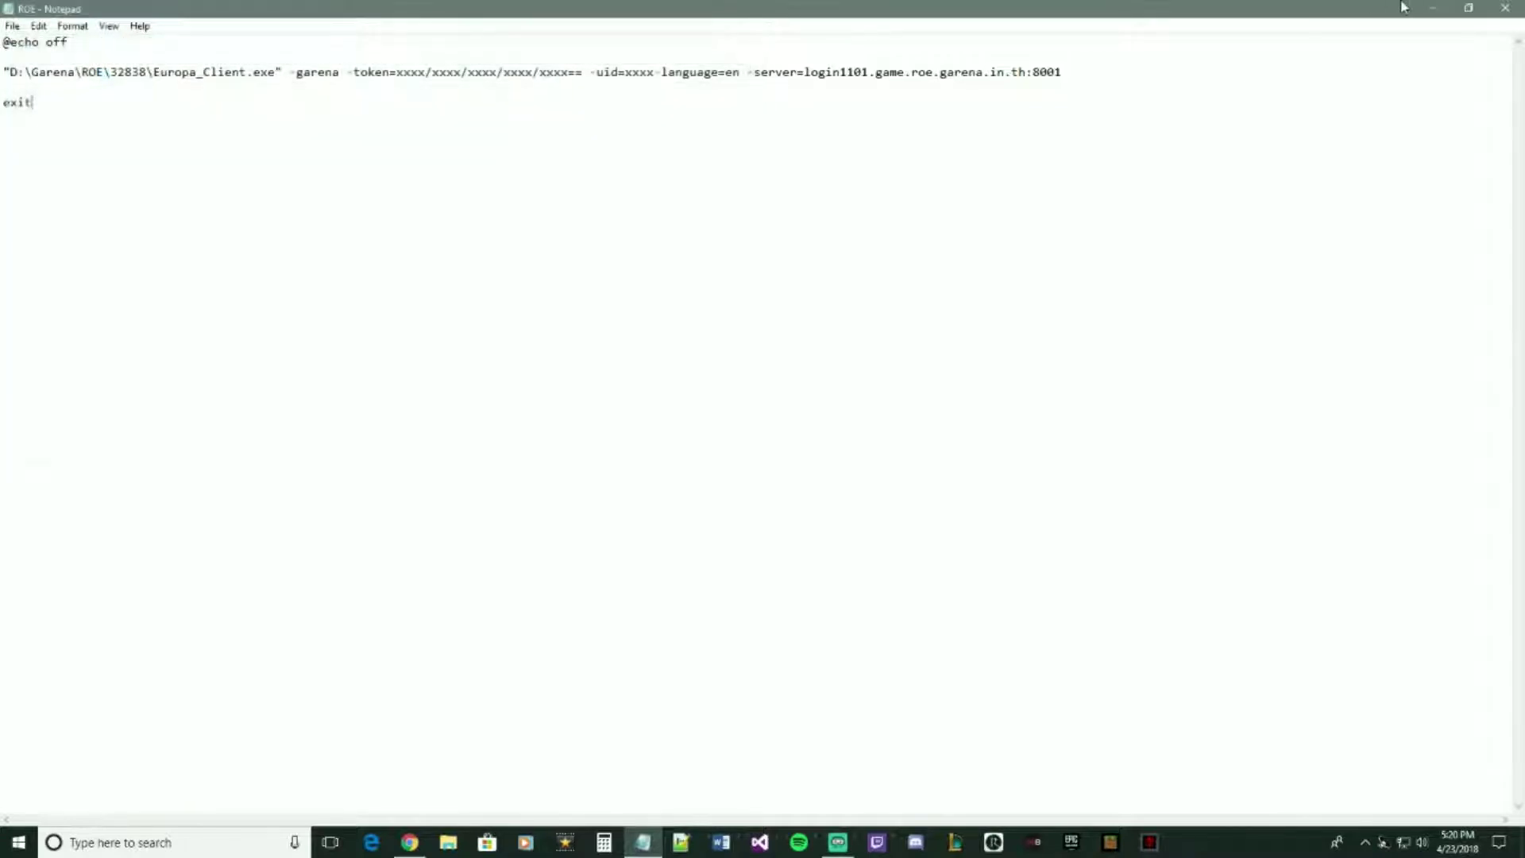
- Close Notepad and run the new ROE file from the desktop
click(1505, 8)
click(99, 580)
double_click(99, 580)
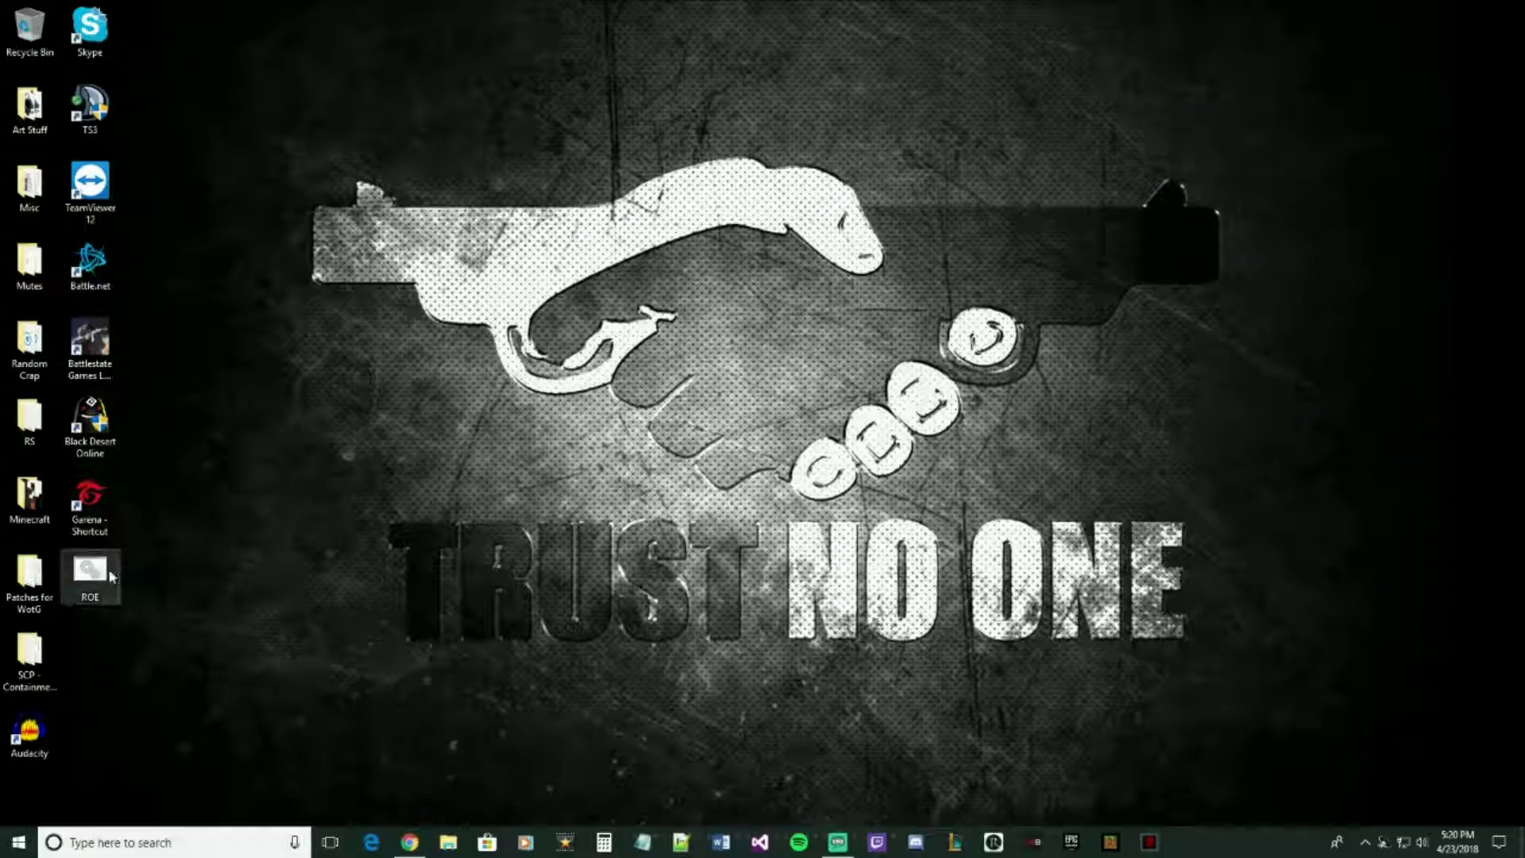
- Navigate File Explorer to D:\Garena\Games and run the English ROE batch file
click(448, 842)
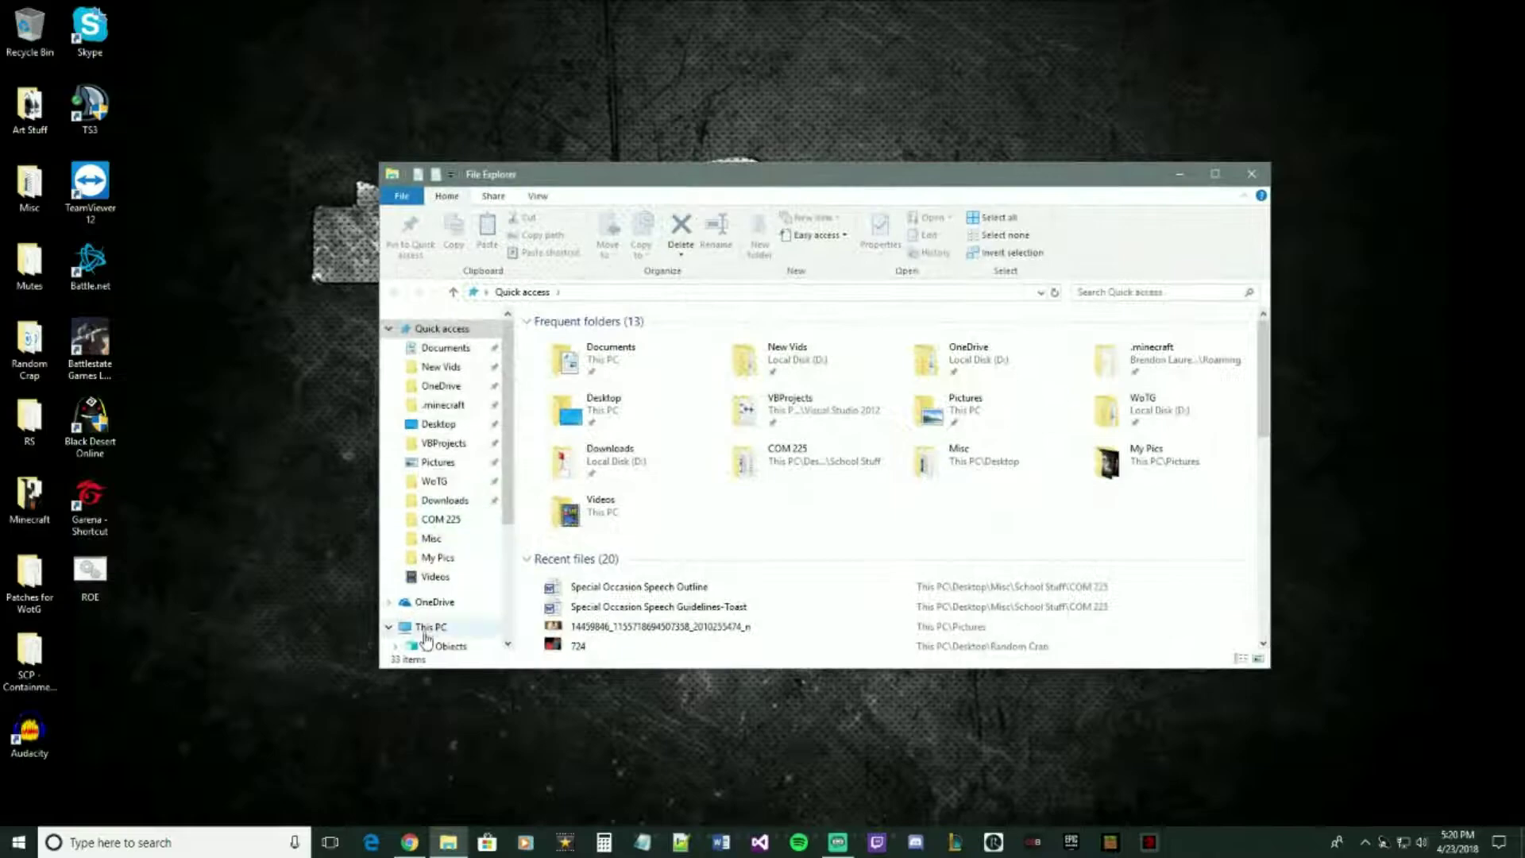
click(421, 628)
double_click(822, 523)
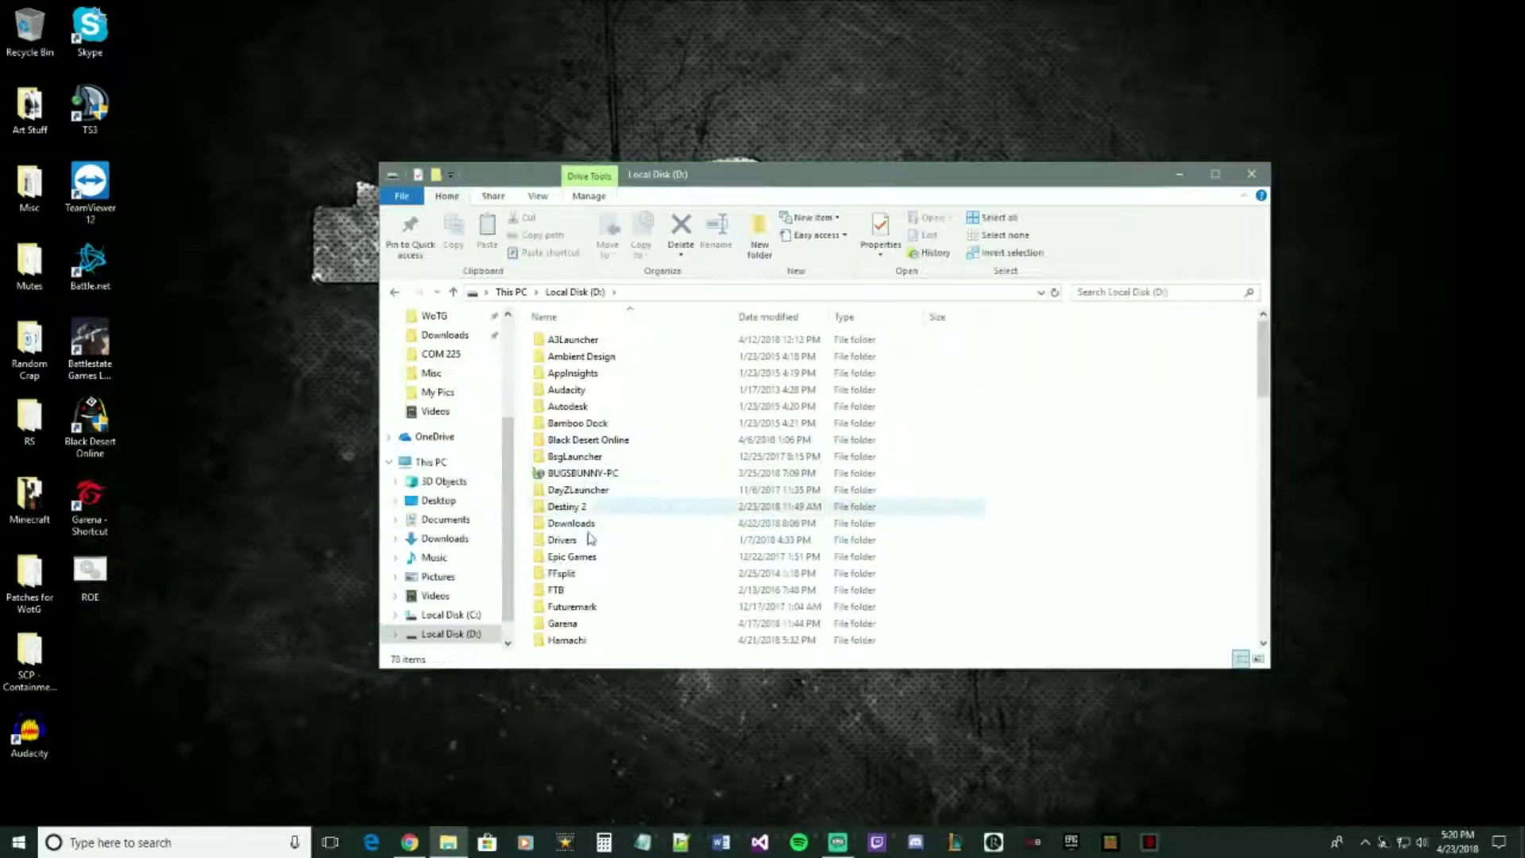
double_click(564, 623)
double_click(570, 356)
click(394, 291)
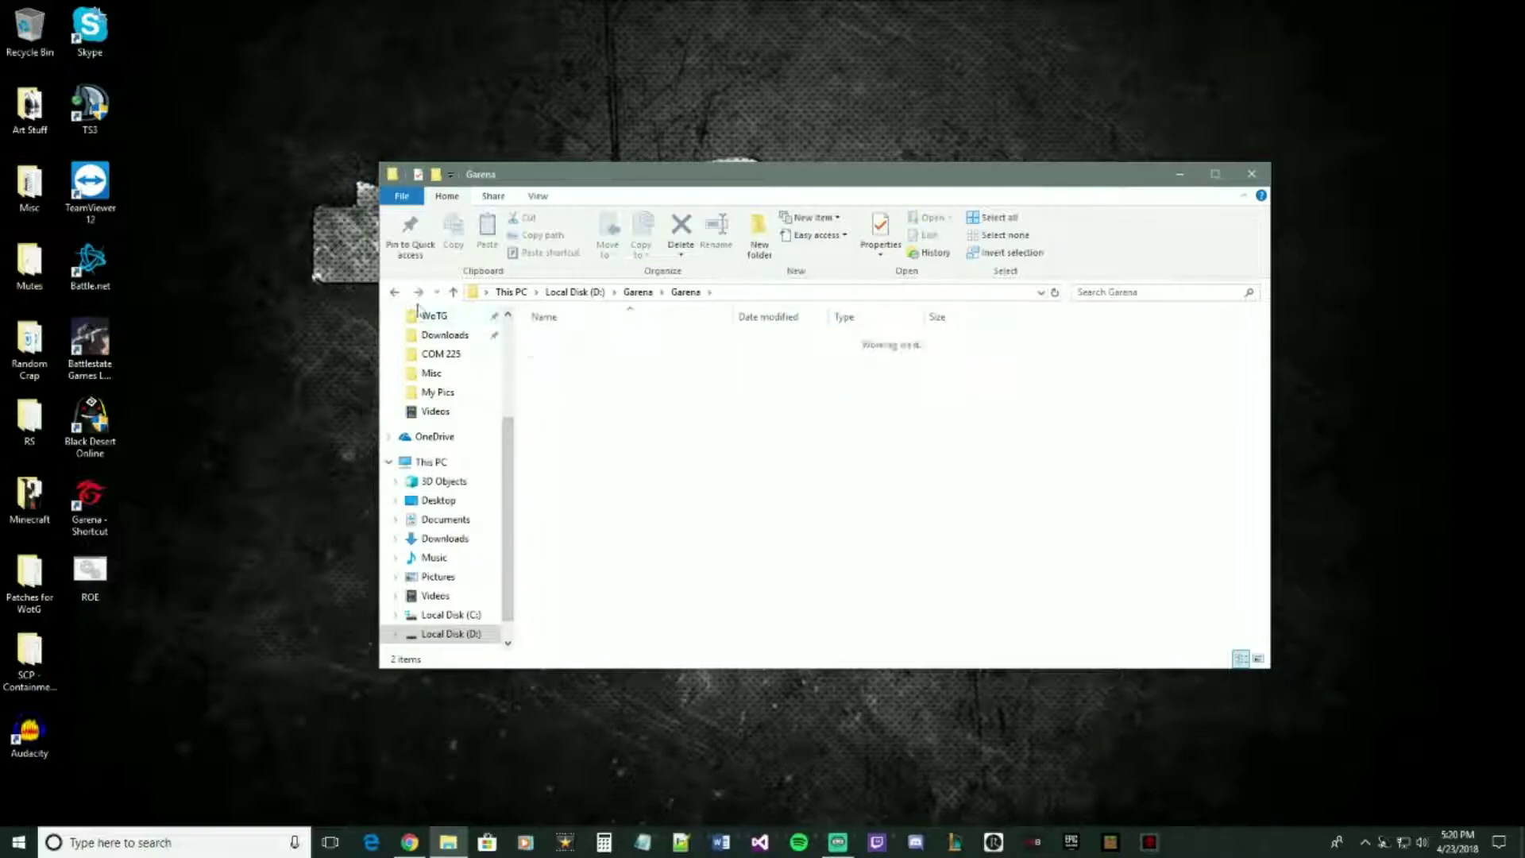
double_click(563, 340)
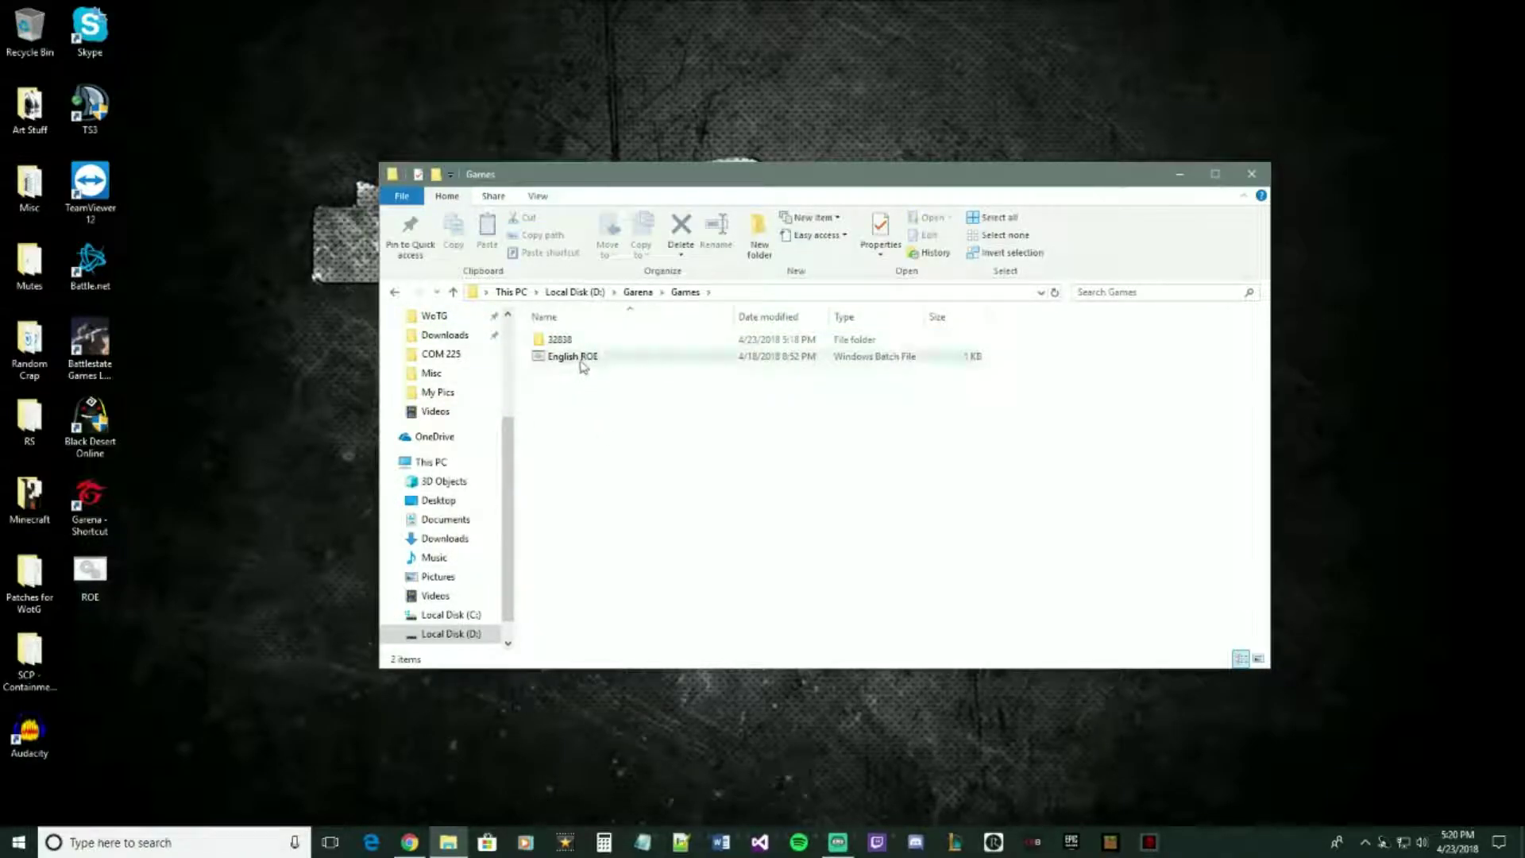
double_click(584, 364)
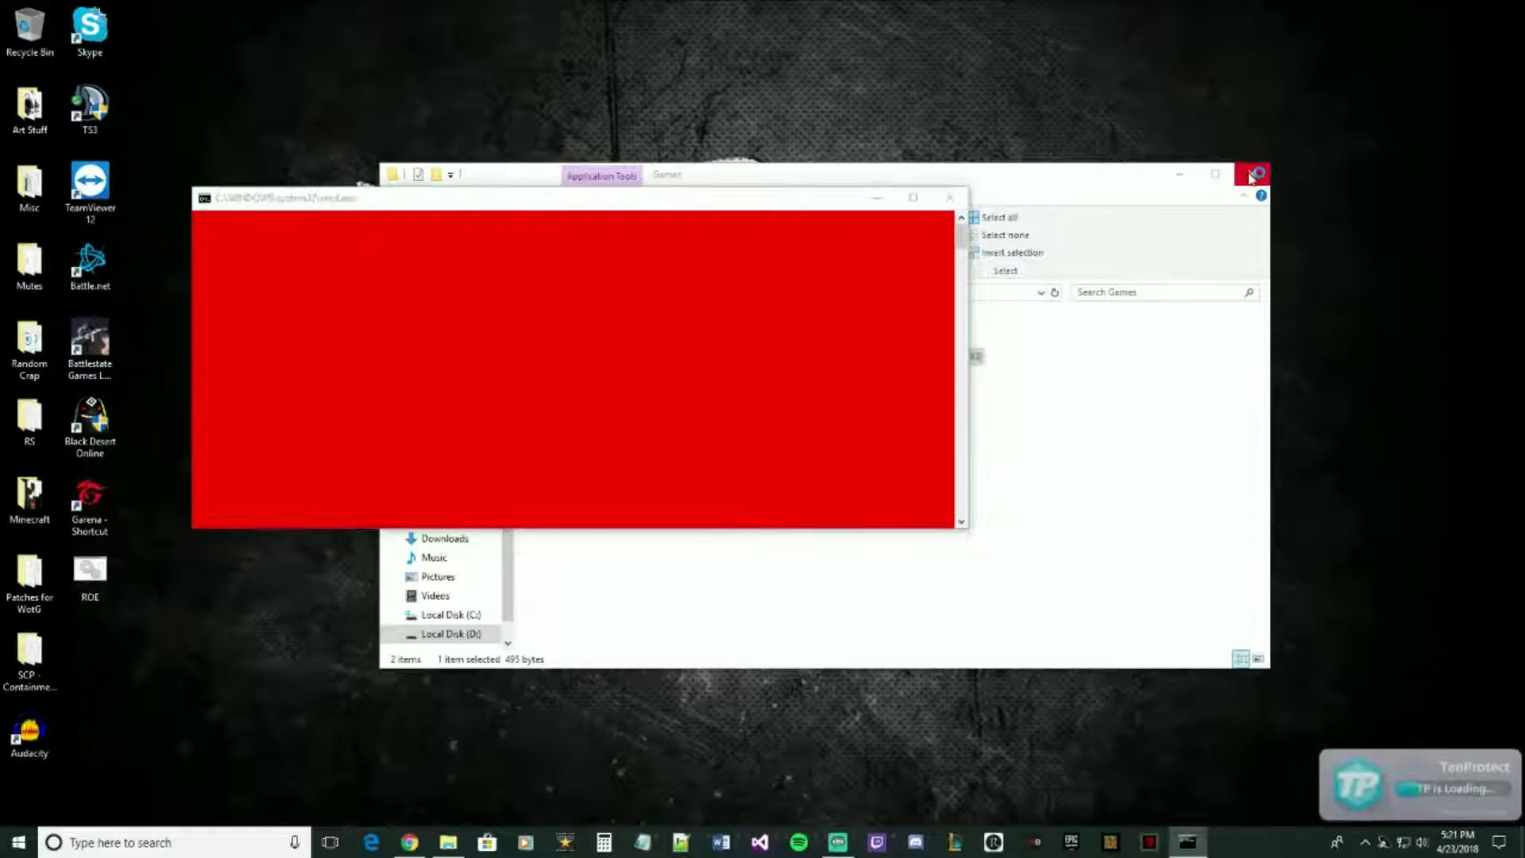
- Close File Explorer and minimize the batch file's cmd.exe console while Ring of Elysium loads
click(1253, 171)
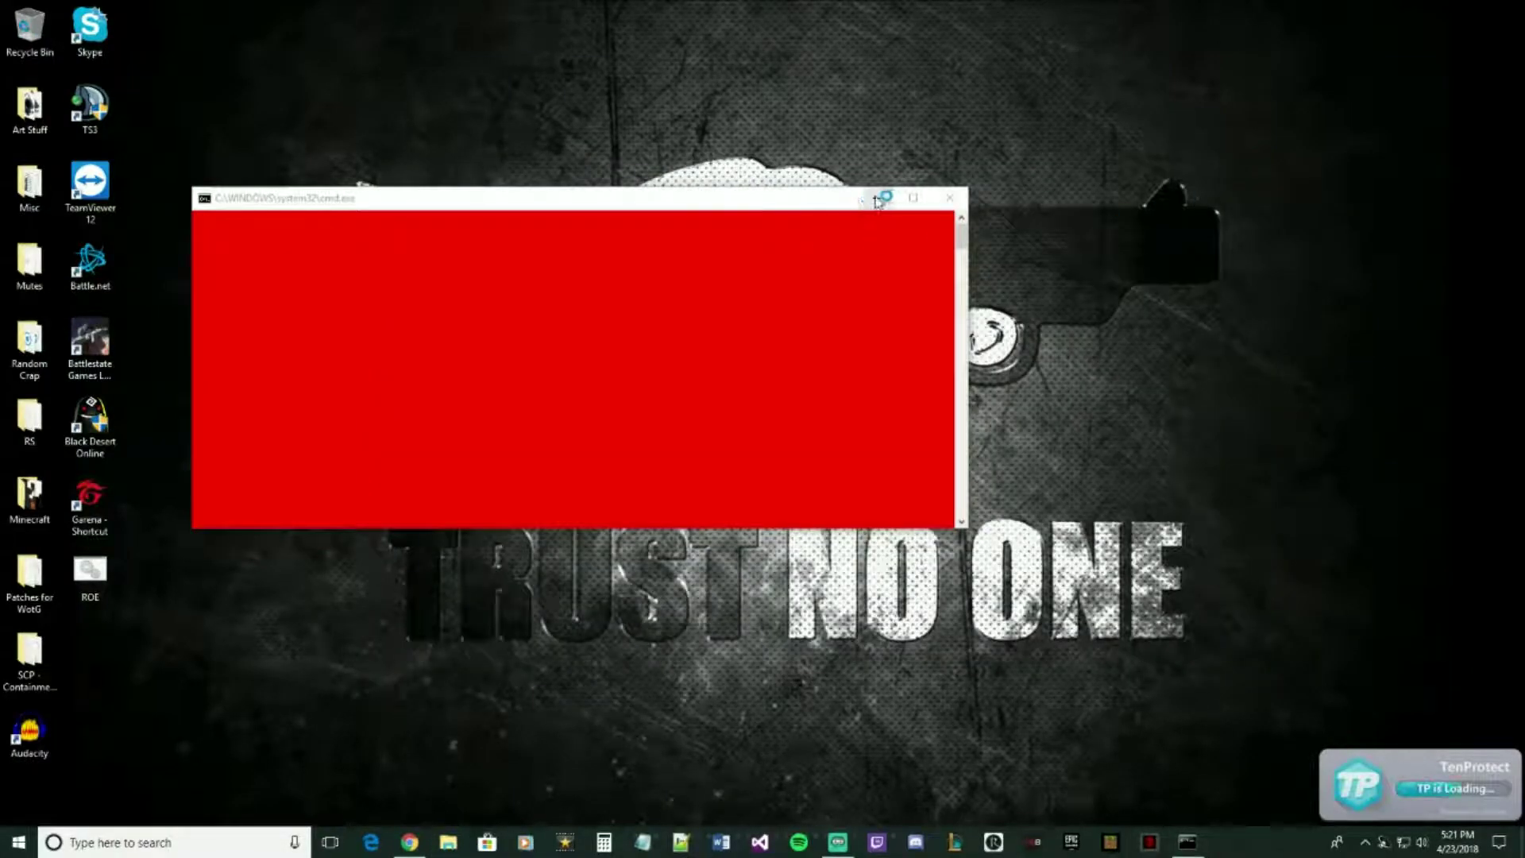
click(836, 197)
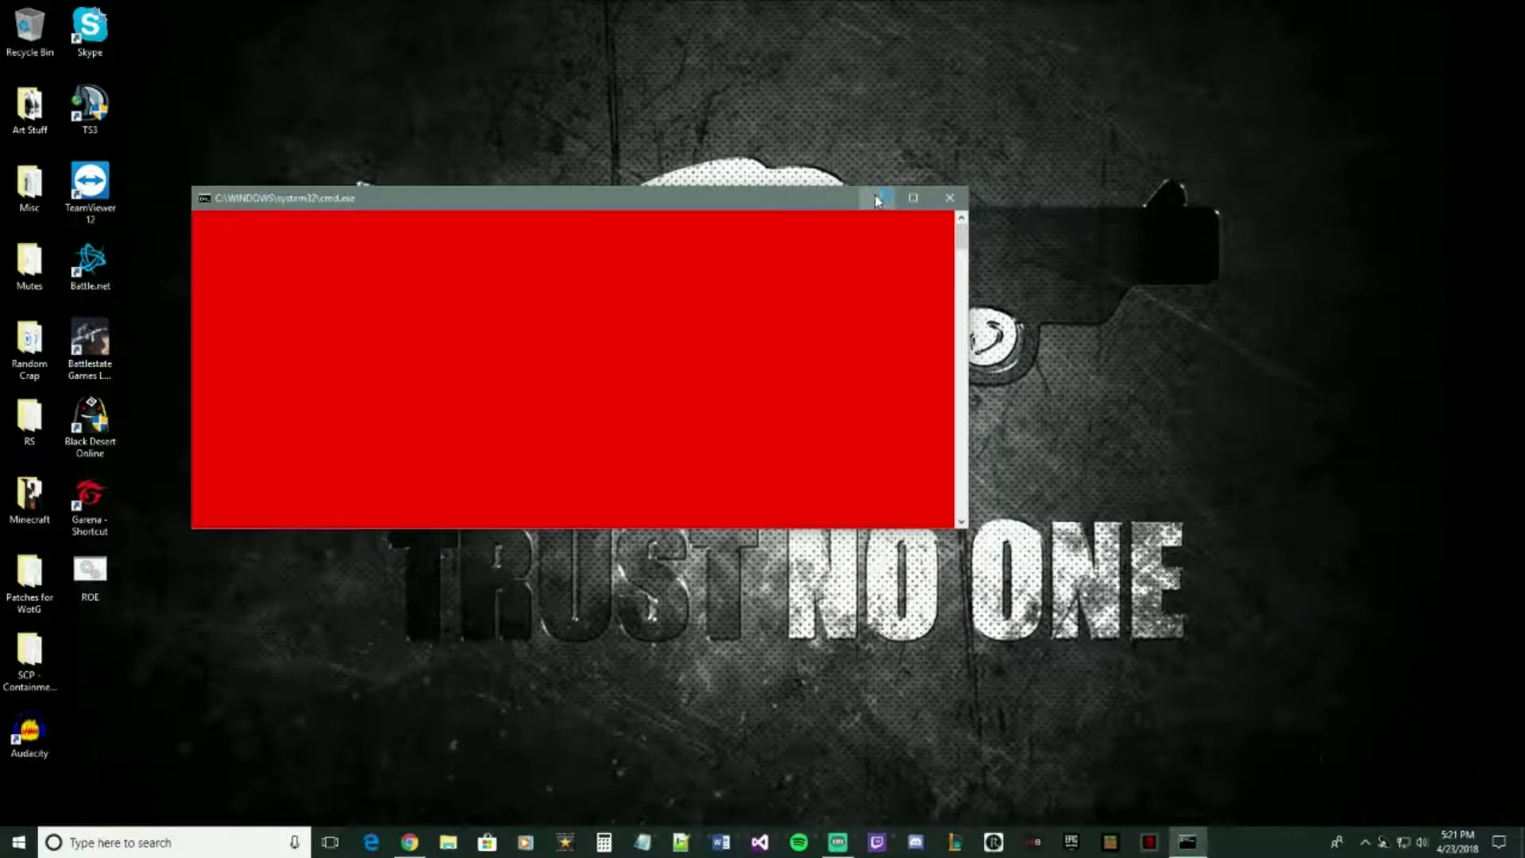
click(877, 198)
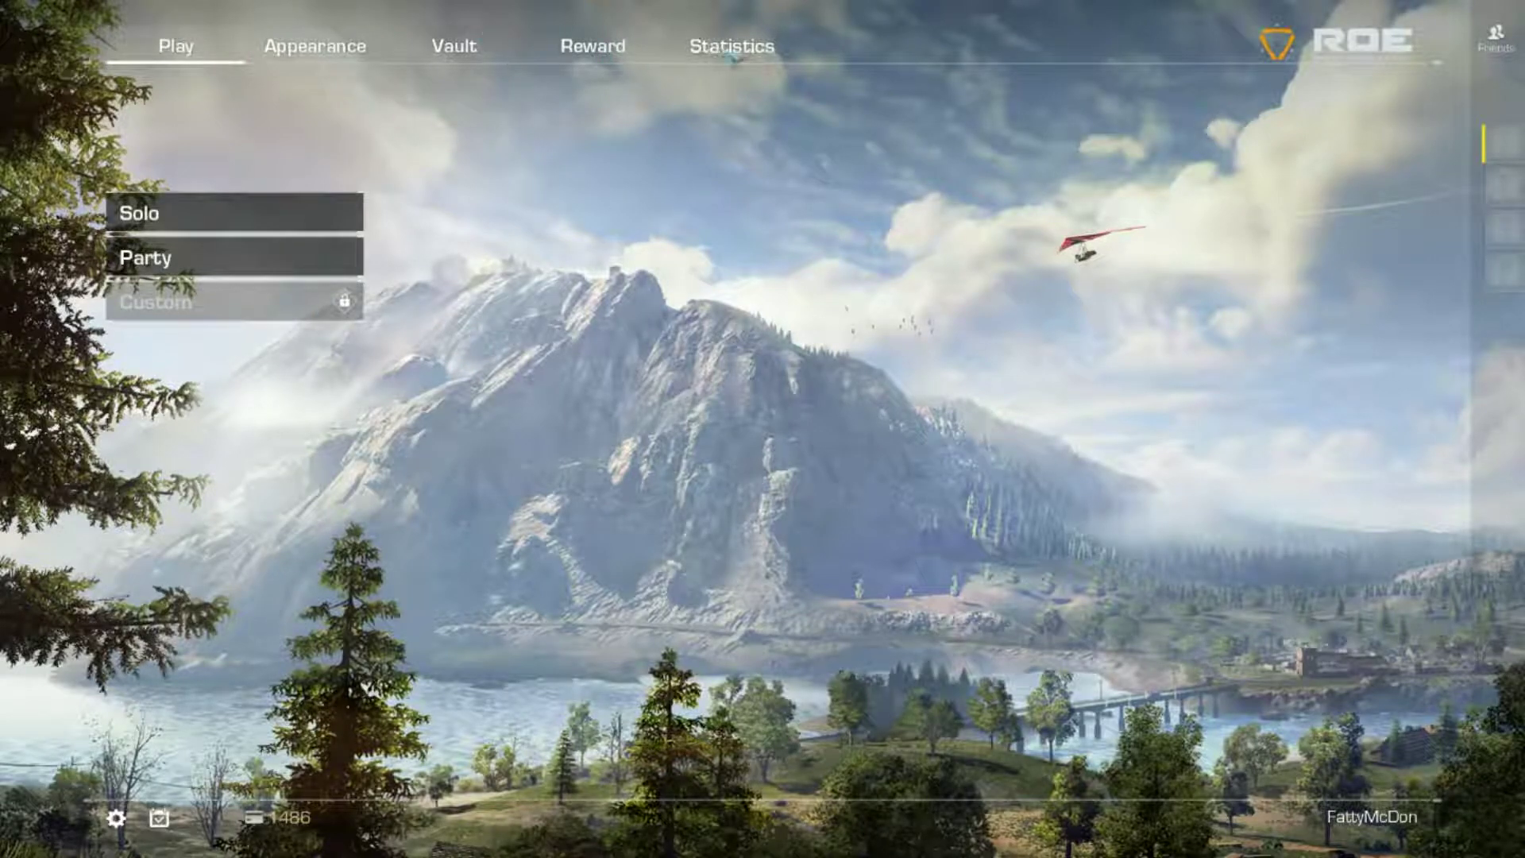
click(116, 818)
click(1195, 685)
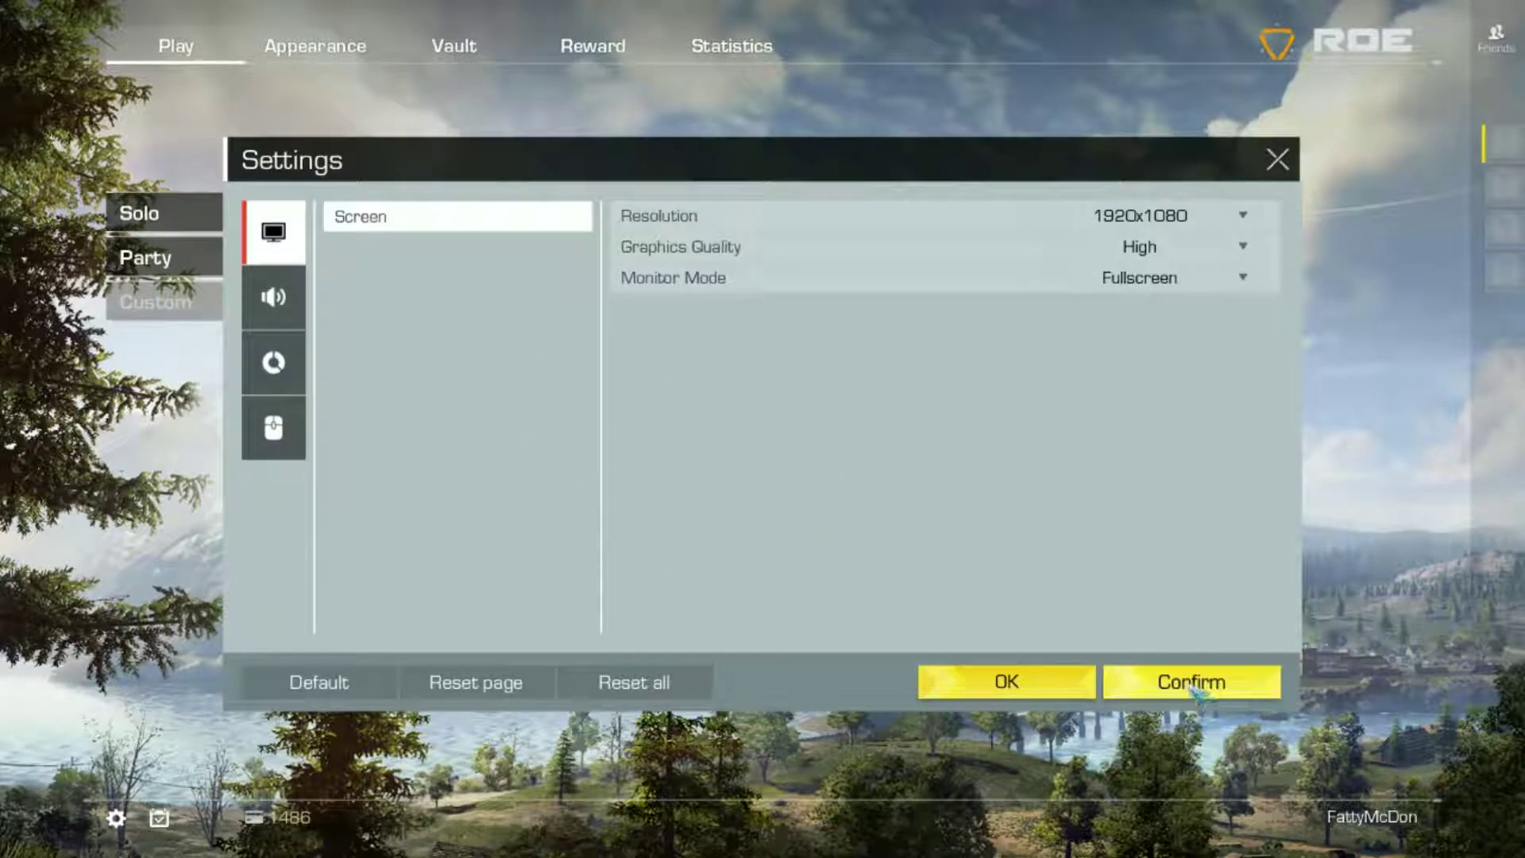